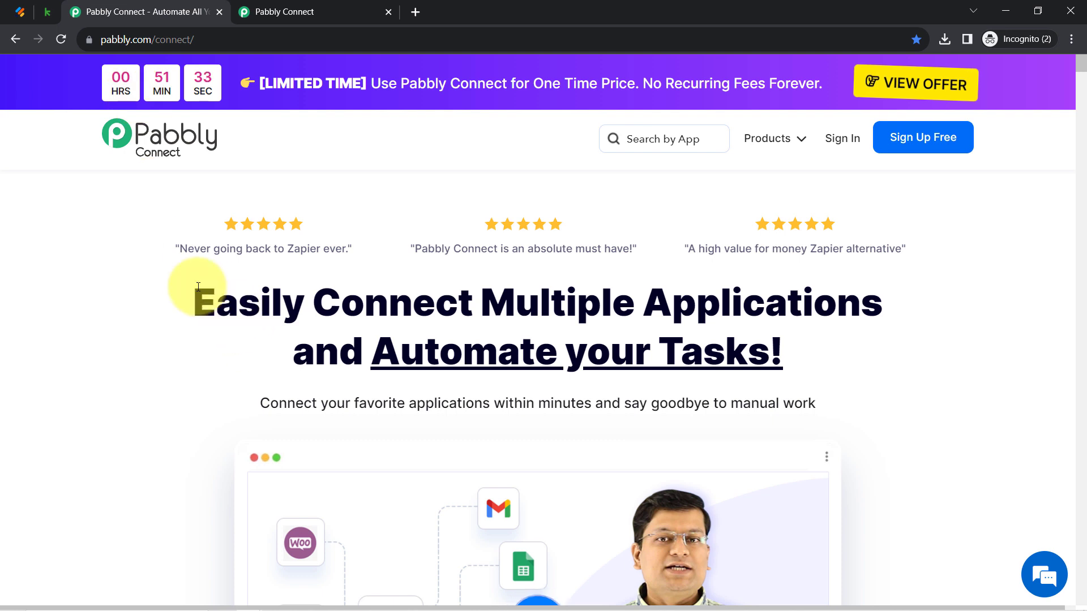
Highlight the 'Easily Connect' headline on the Pabbly Connect page, then bring up Jotform's forms list
drag(194, 291, 792, 356)
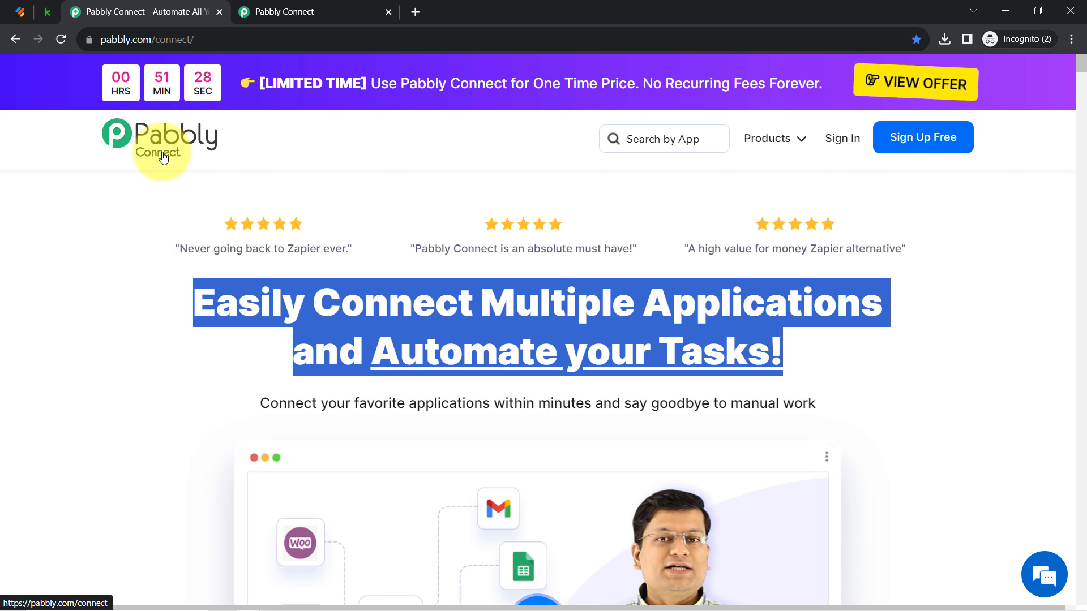
click(16, 6)
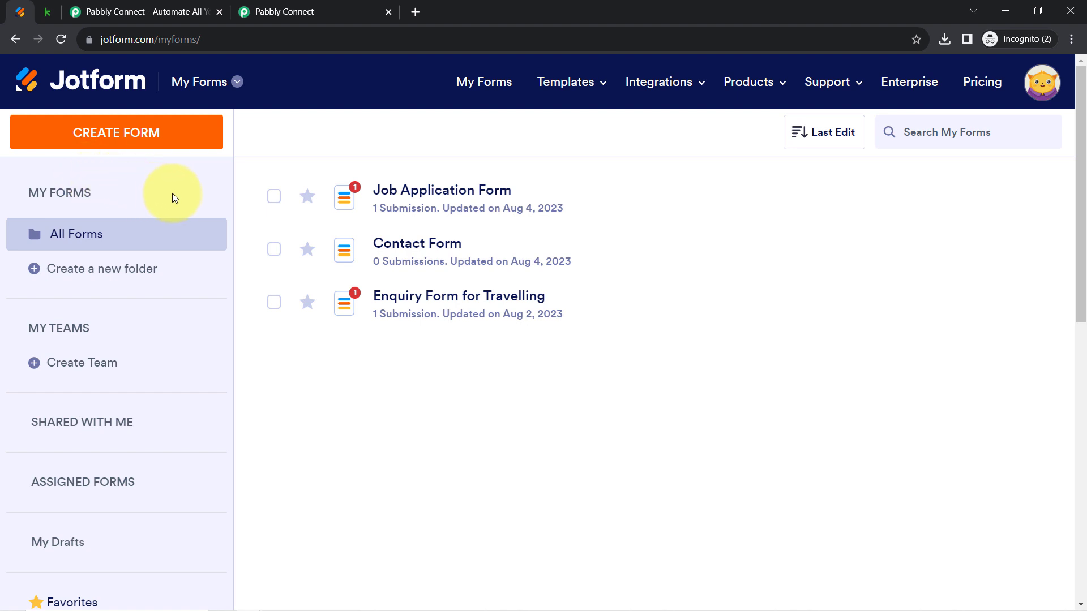
Return to the Pabbly Connect dashboard, with 130000 tasks allotted, and highlight its Dashboard heading
click(243, 11)
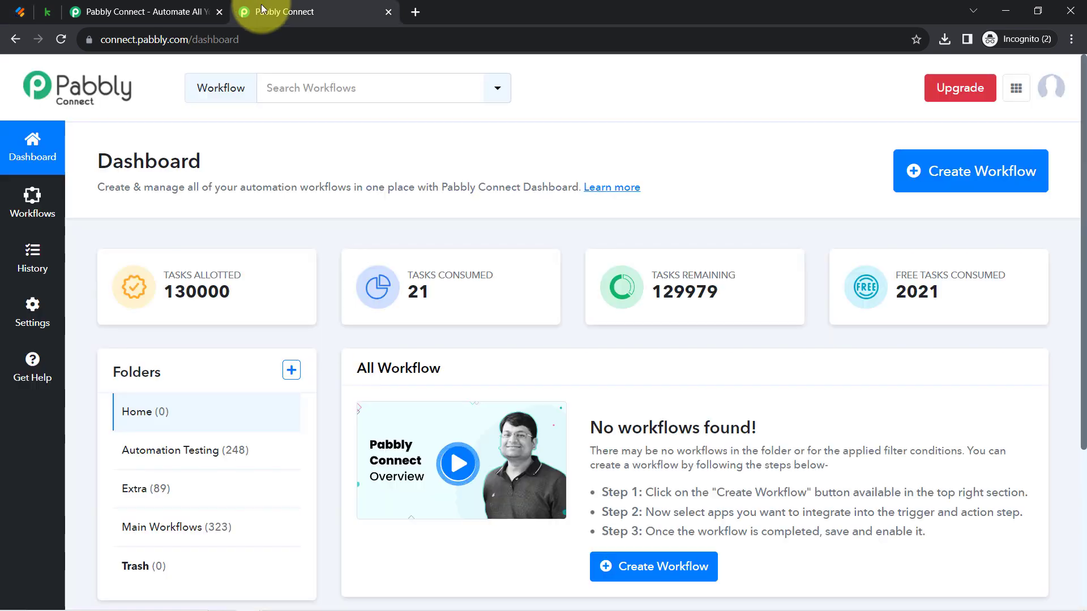
drag(107, 158, 286, 188)
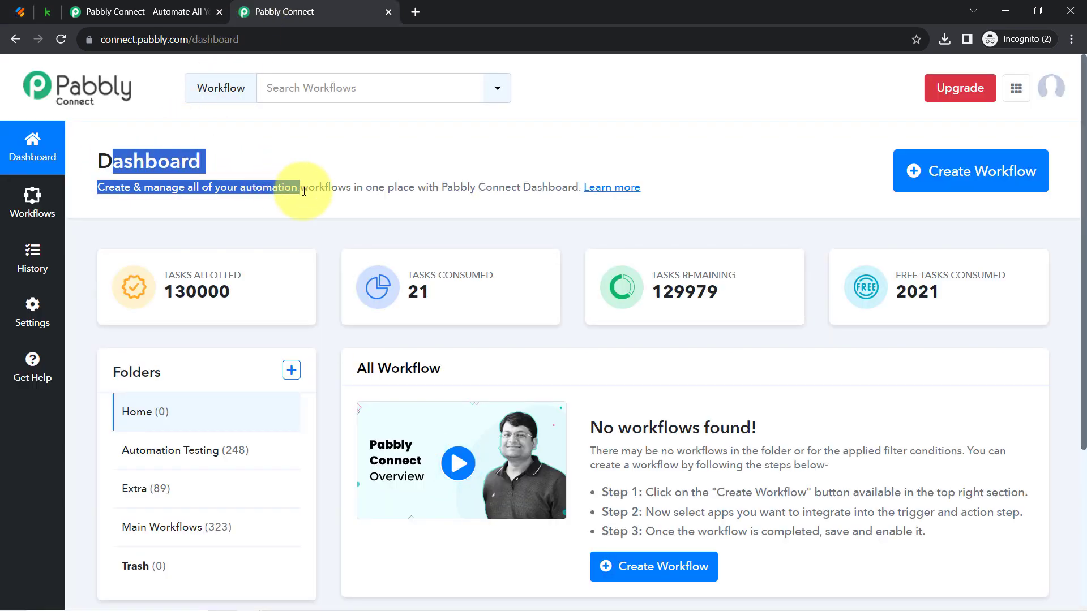
click(181, 11)
click(85, 232)
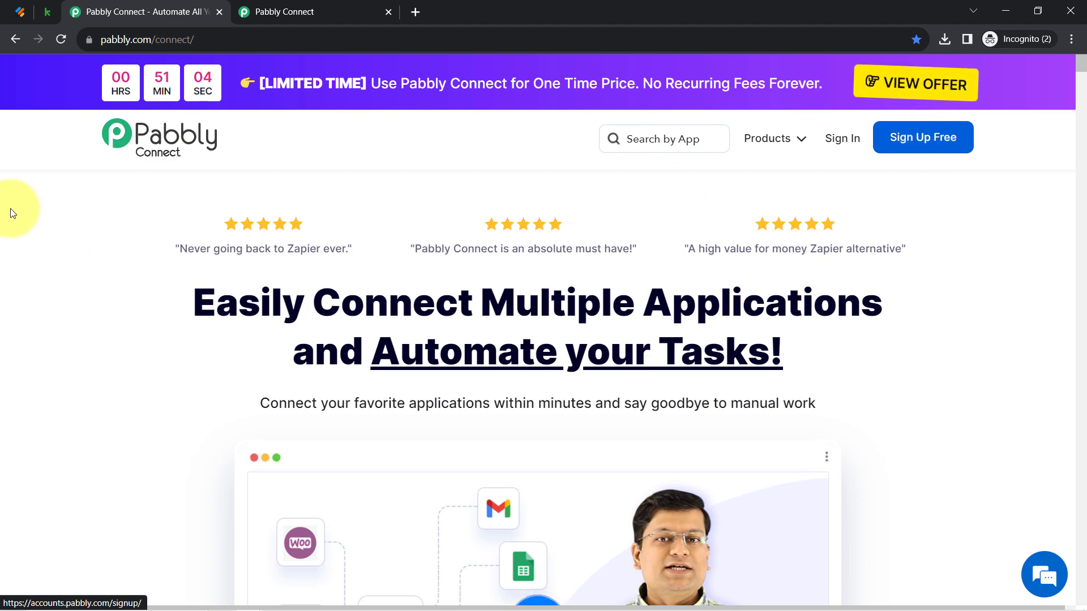
click(300, 11)
drag(203, 174, 182, 165)
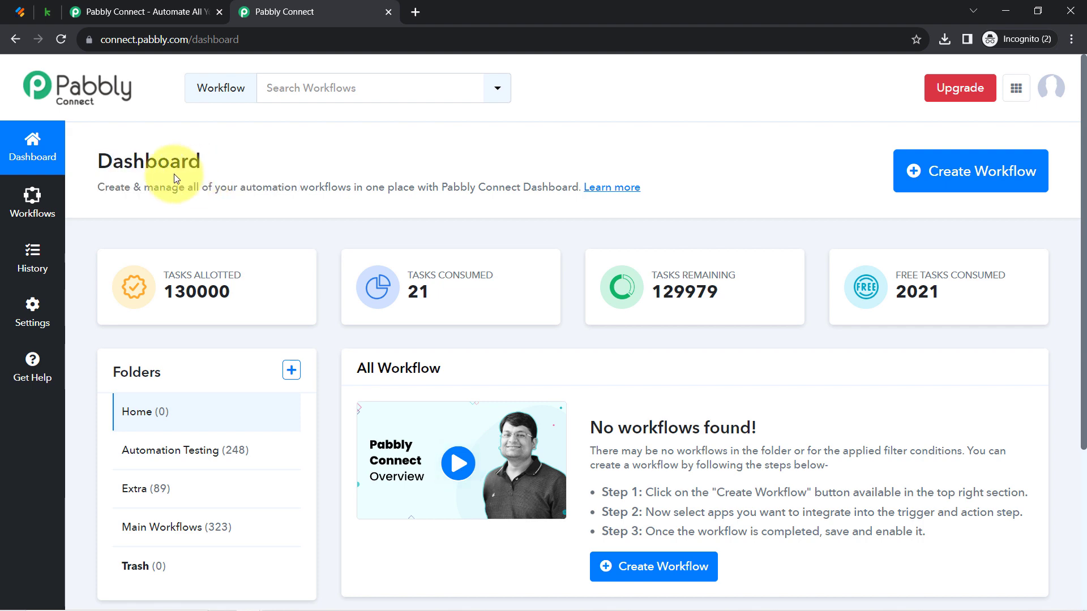
drag(85, 154, 198, 163)
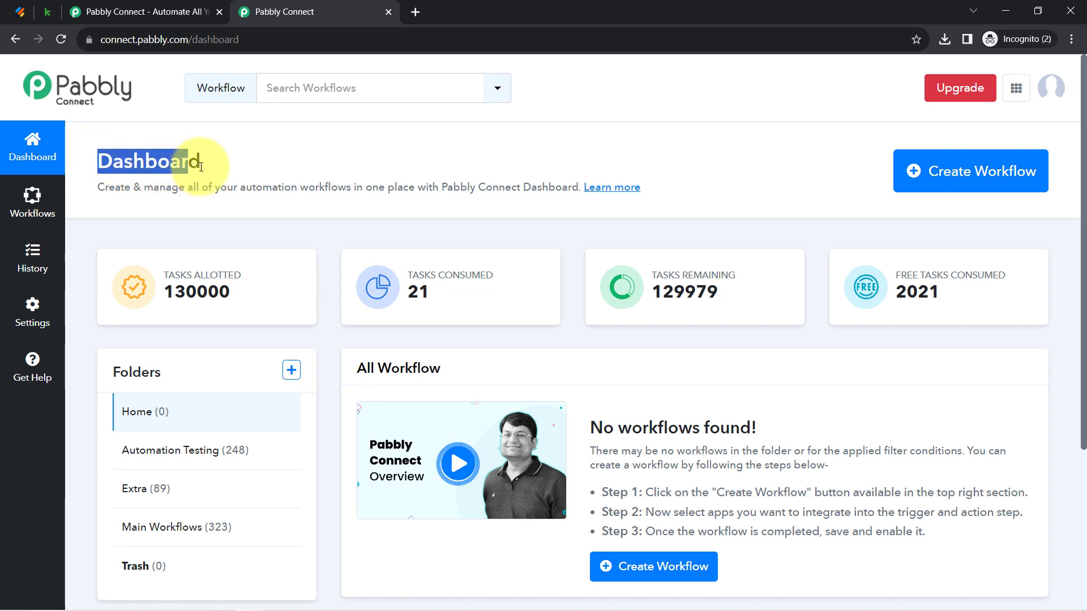
Create a new workflow, pasting in the name 'Create Contact in Keap from Webhook Response'
click(948, 166)
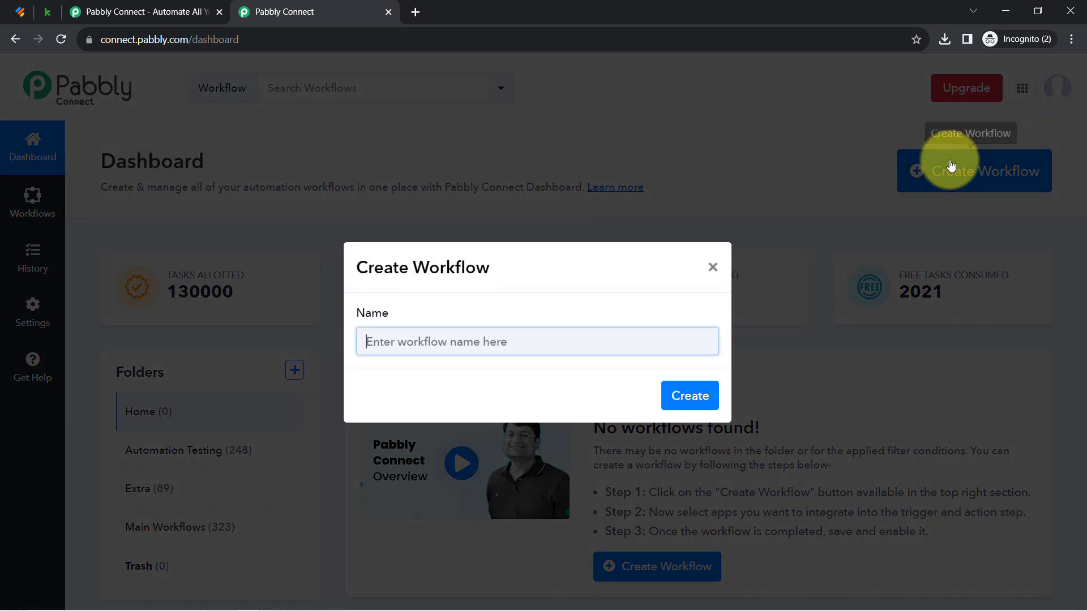
drag(407, 268, 498, 271)
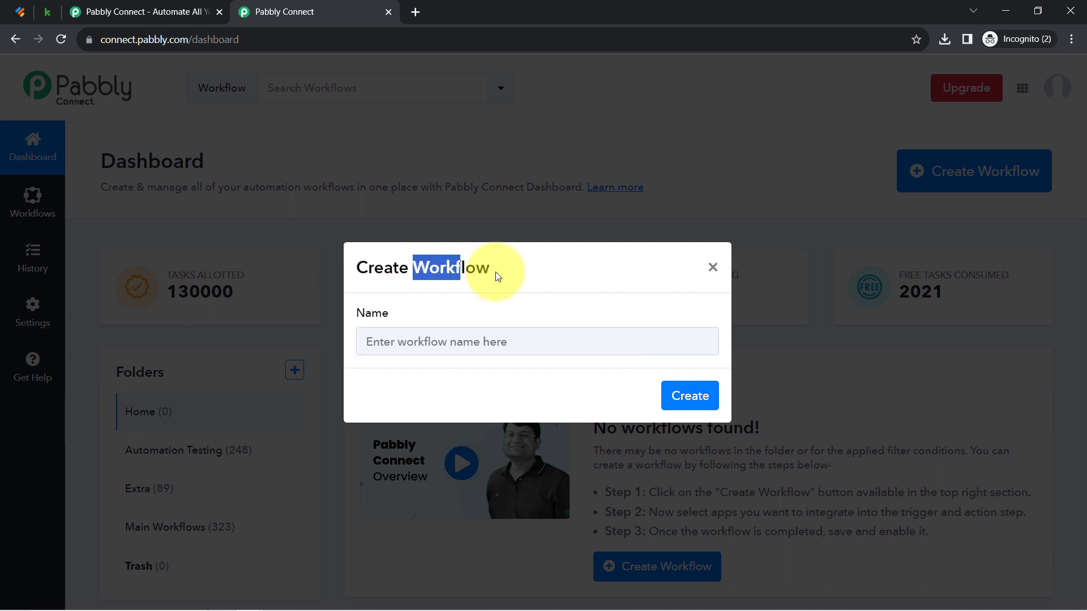
click(426, 341)
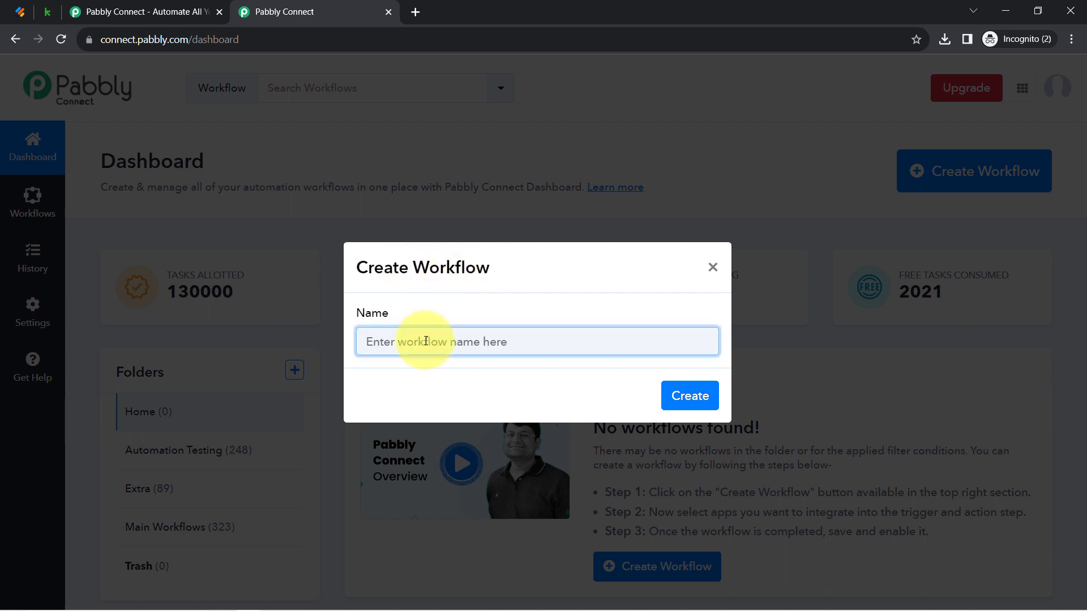
text(Create Contact in Keap from Webhook Response)
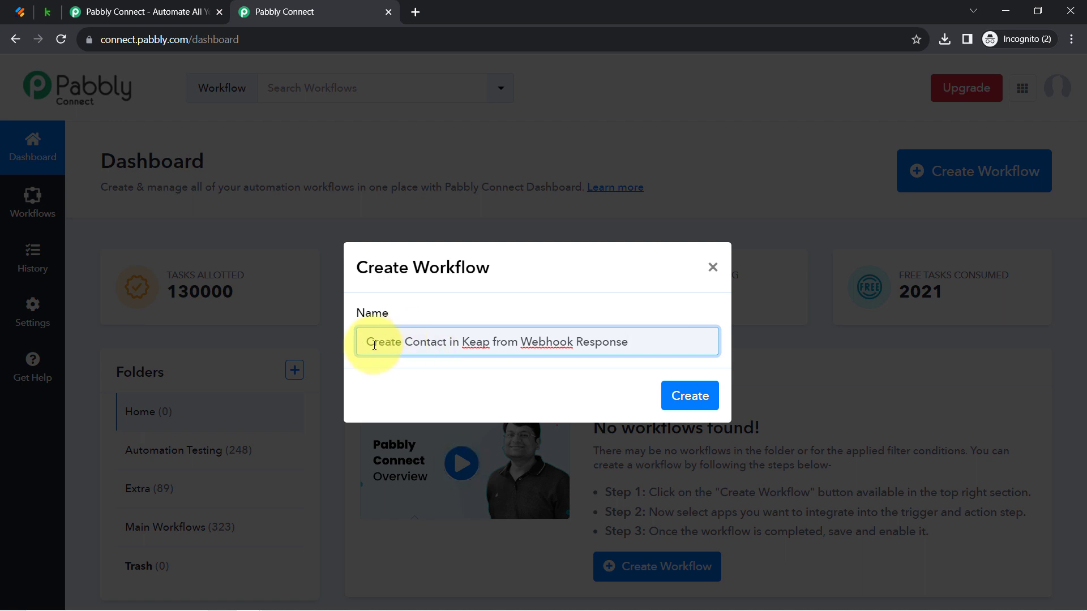
drag(396, 345, 457, 345)
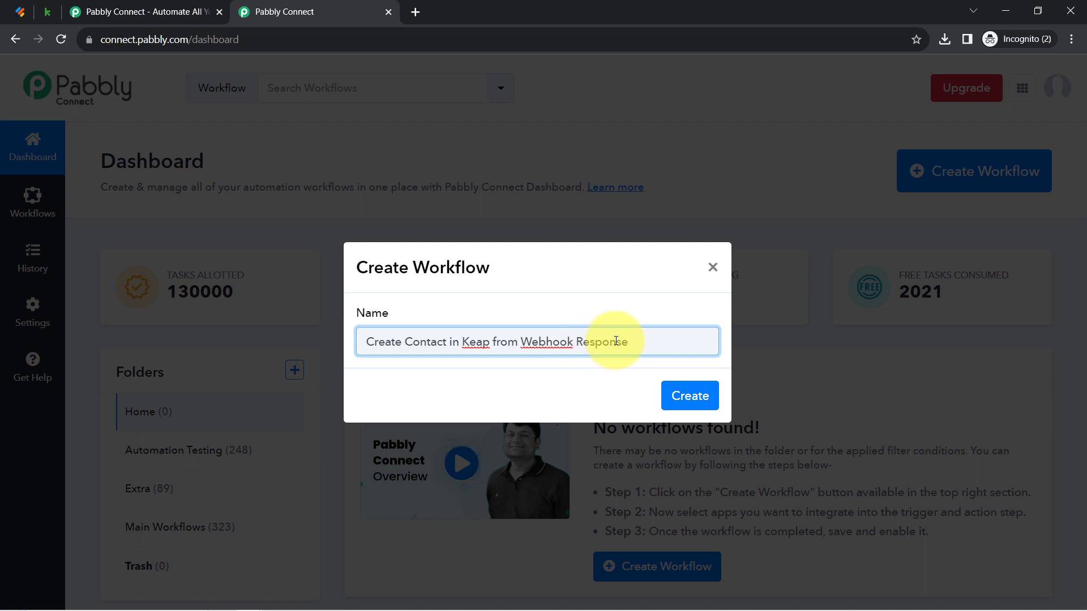
click(693, 398)
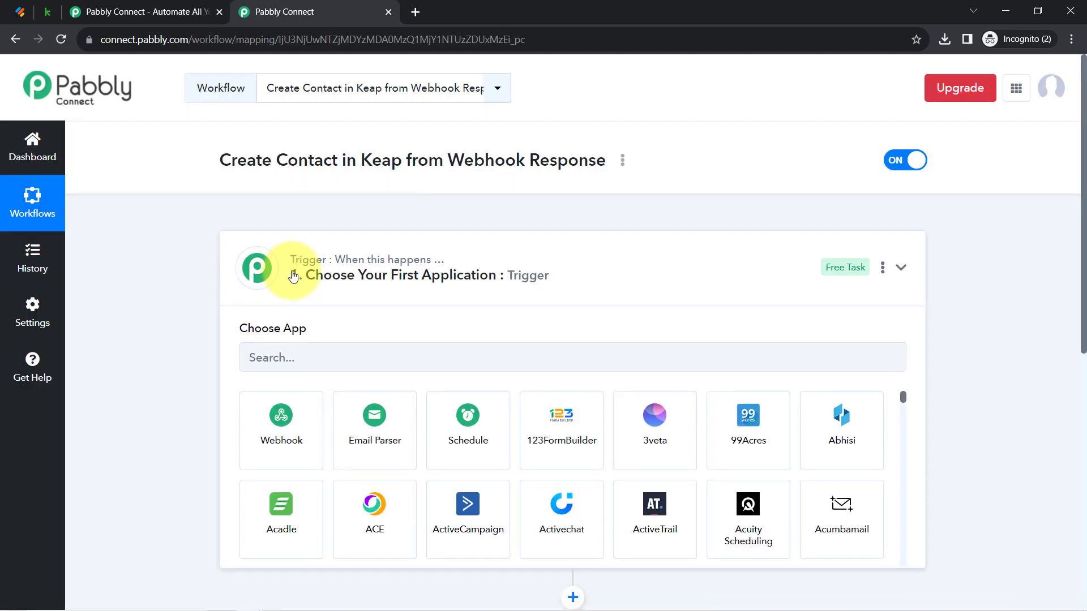
click(294, 275)
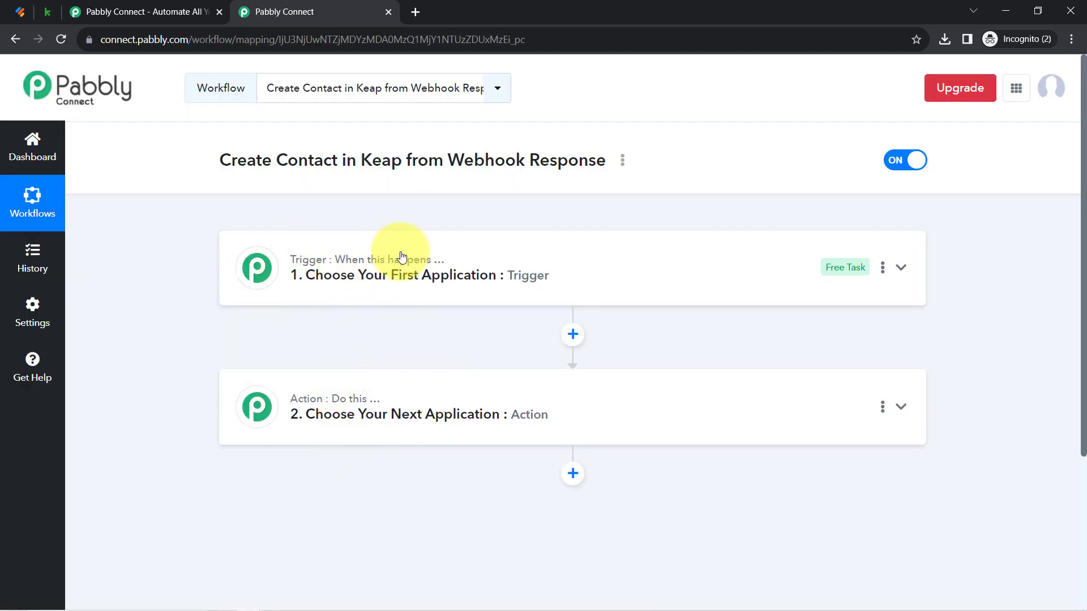
mouse_move(322, 413)
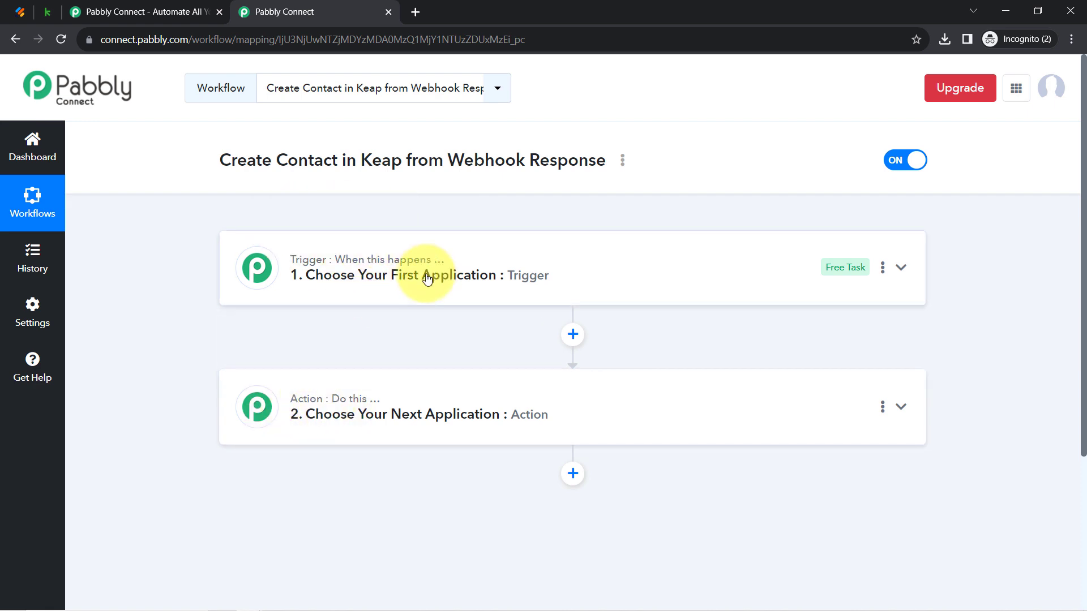
mouse_move(461, 266)
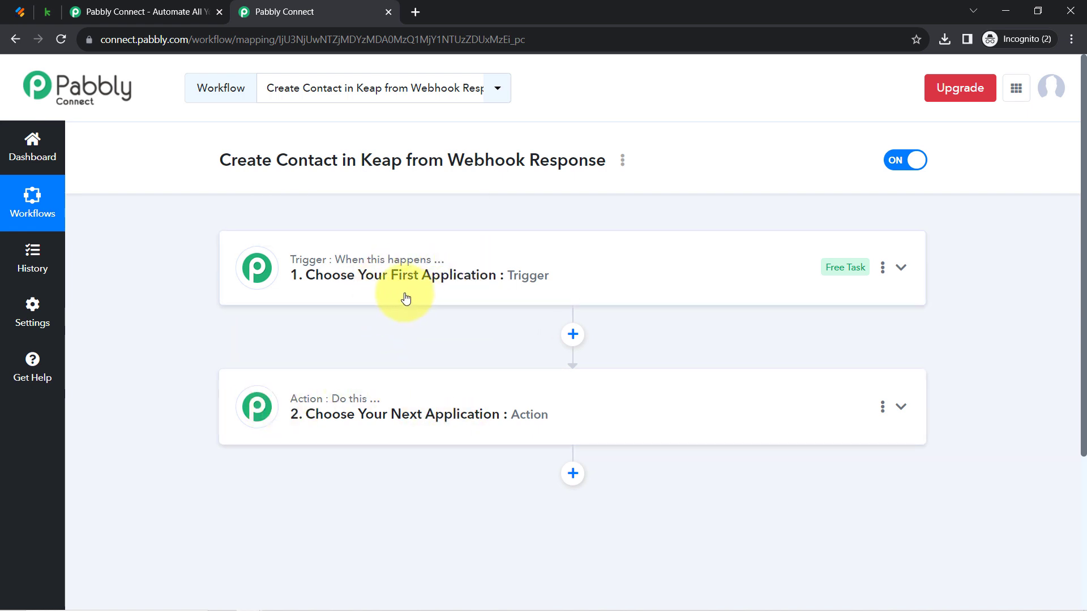
mouse_move(440, 287)
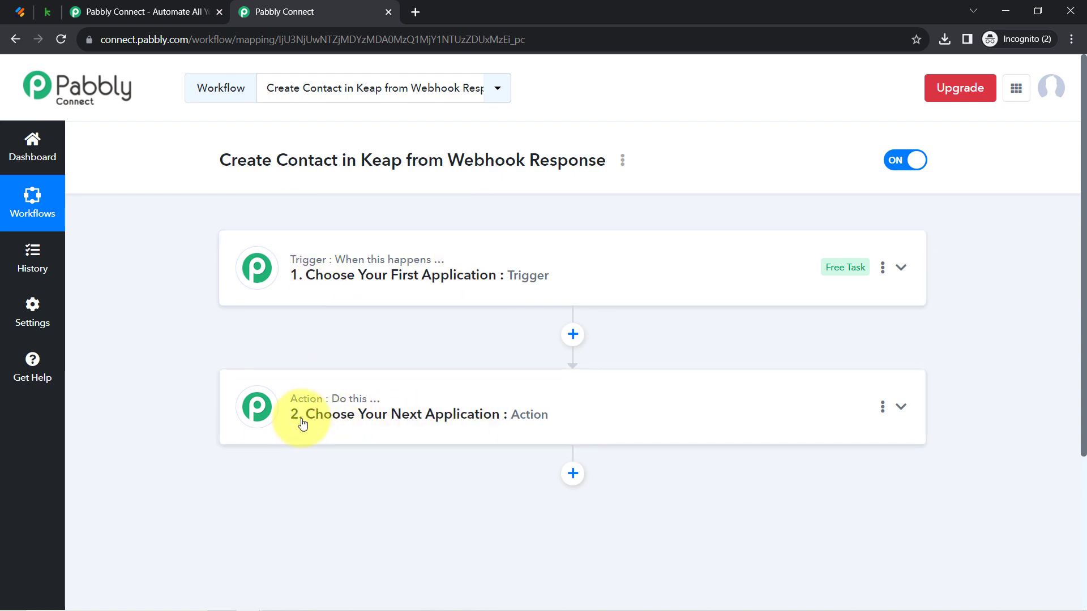
click(395, 291)
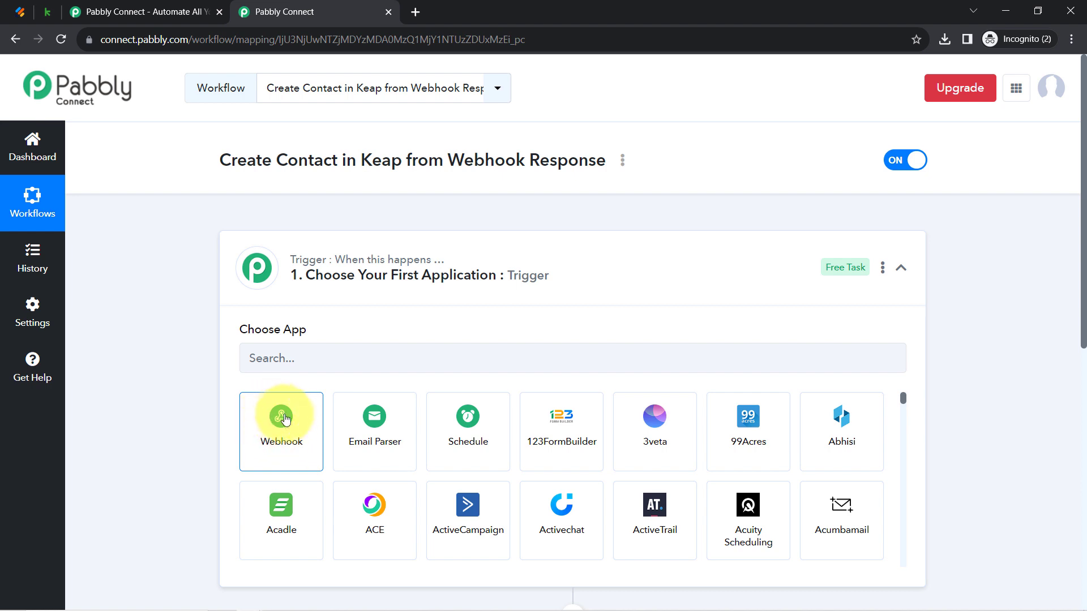
drag(262, 162, 569, 171)
click(492, 209)
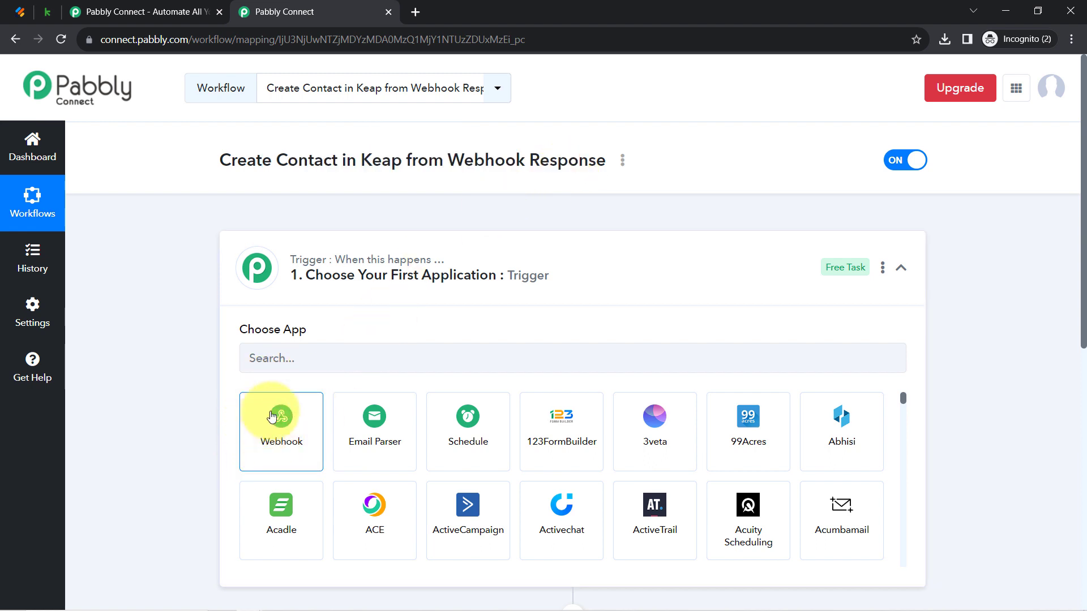
click(272, 359)
text(jot)
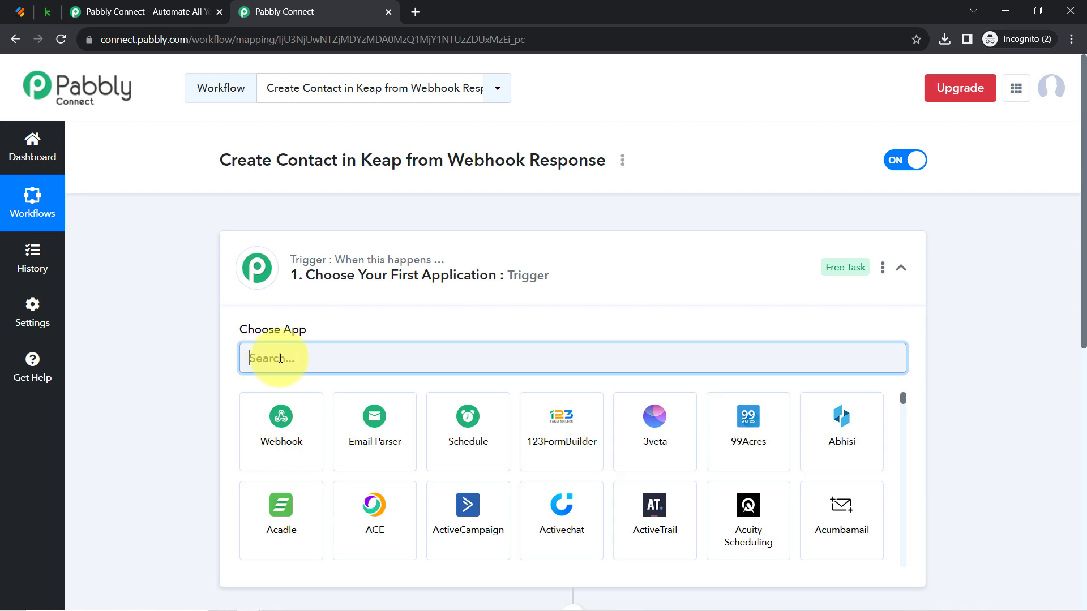
click(21, 11)
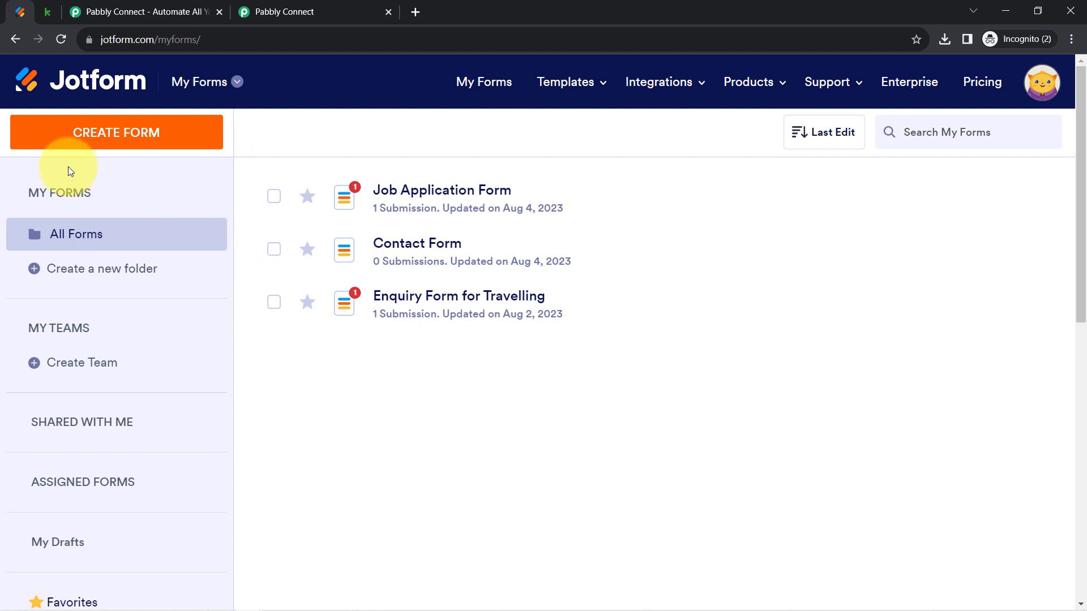
click(284, 11)
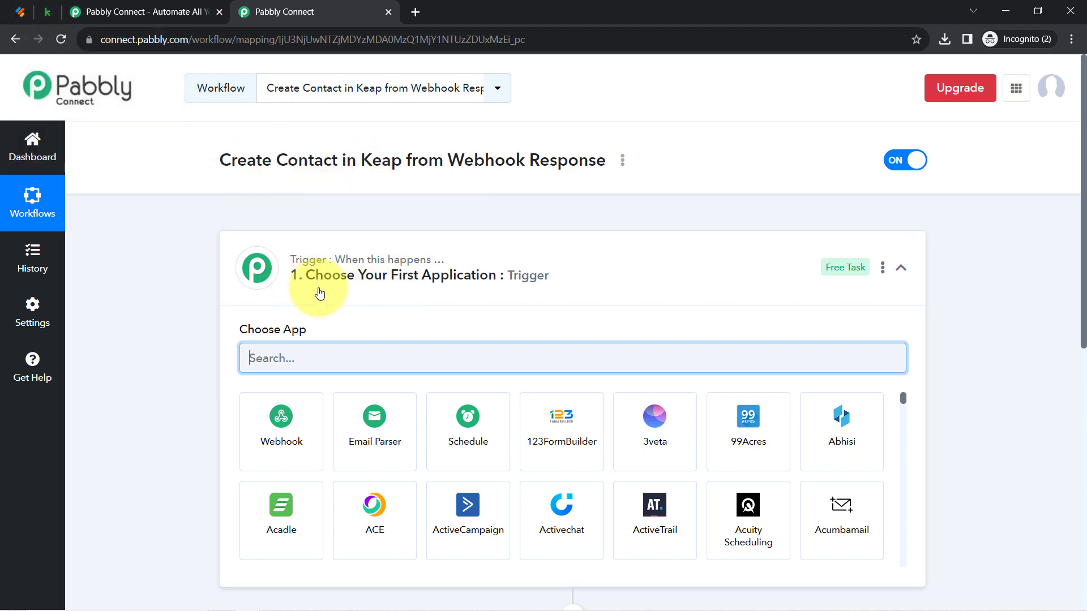
drag(1080, 182, 1081, 249)
Choose Webhook by Pabbly as the trigger app and copy its webhook URL, then go to Jotform
click(272, 296)
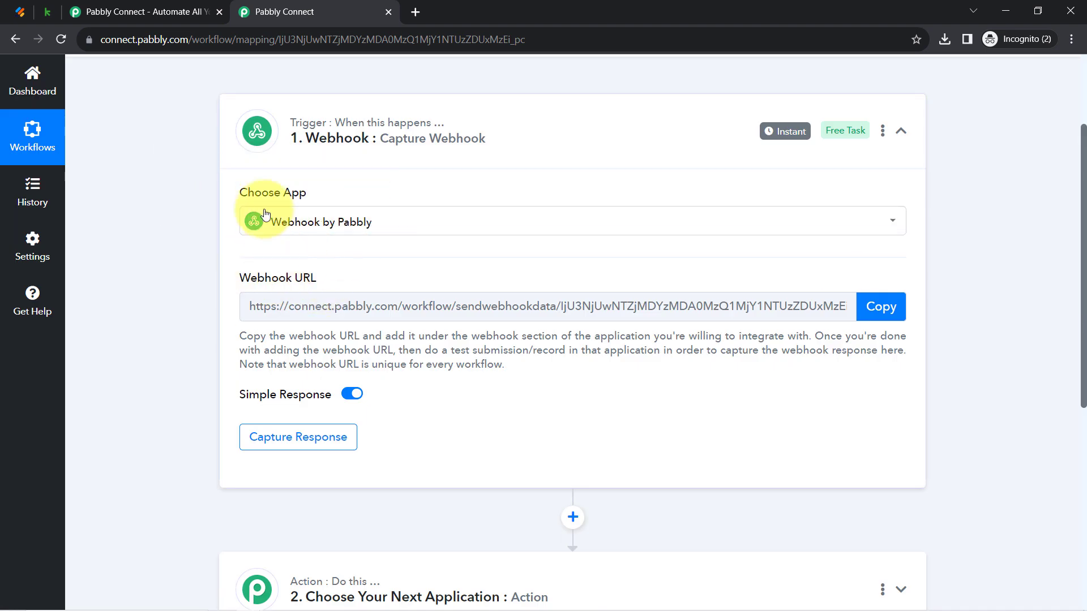
mouse_move(244, 284)
drag(244, 284, 310, 277)
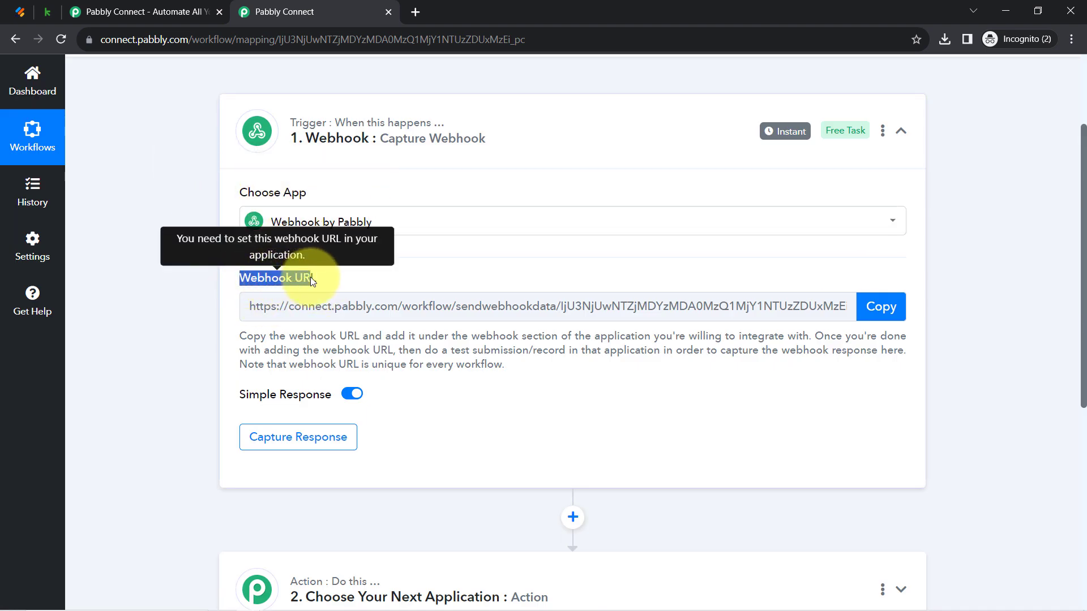
click(888, 307)
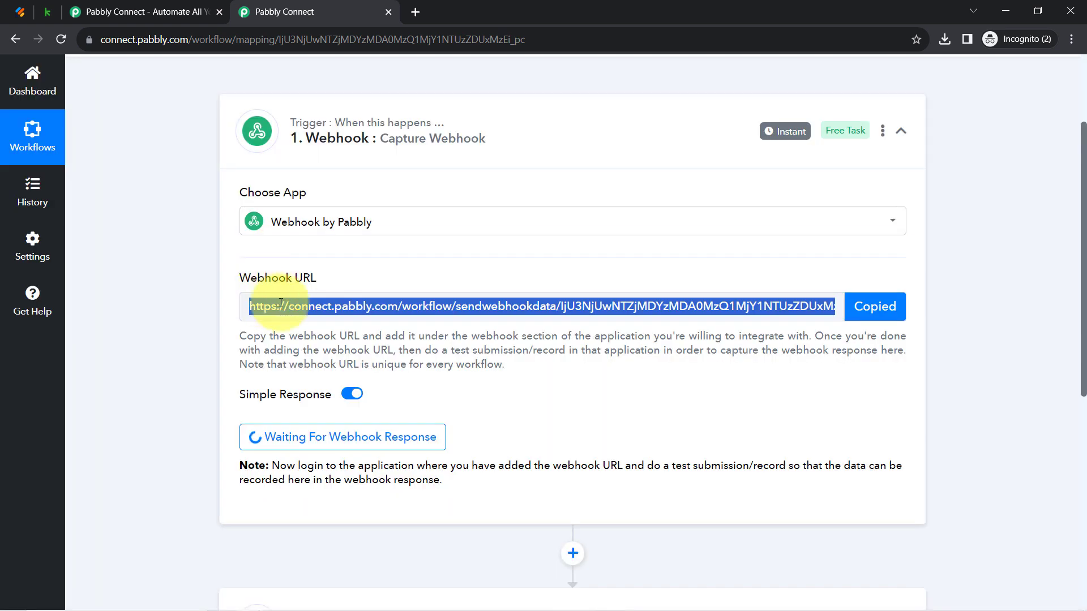
click(14, 8)
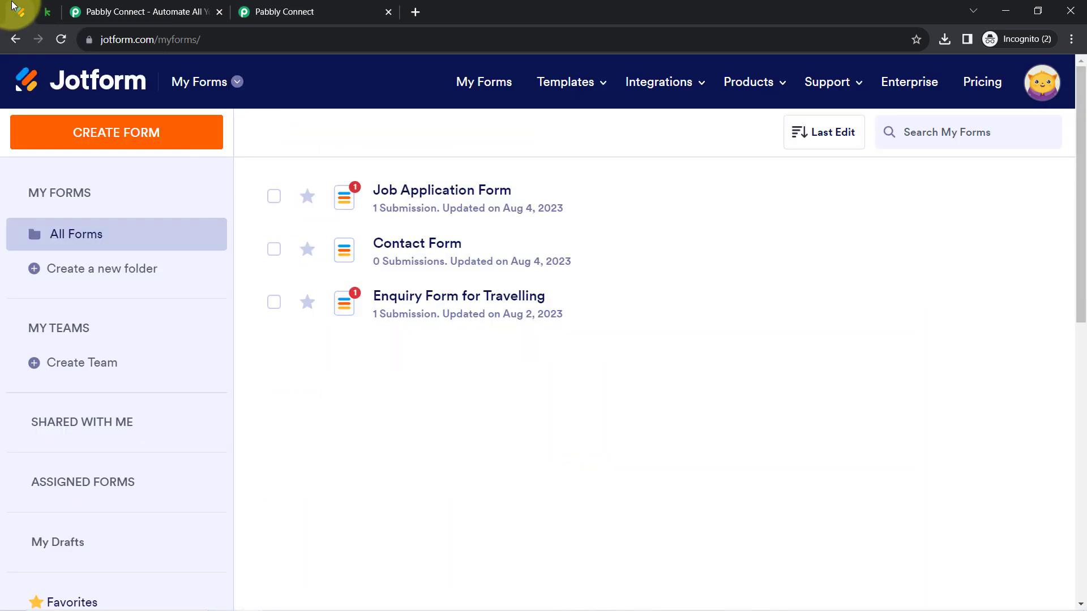
Open the Job Application Form in Jotform's Form Builder and scroll through its fields
click(315, 12)
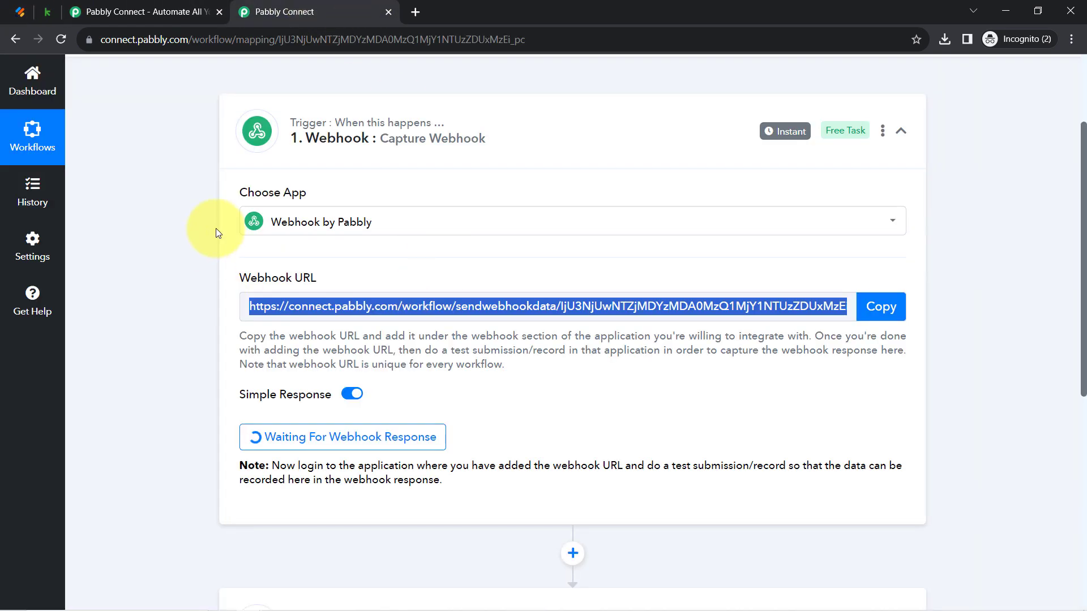
click(7, 12)
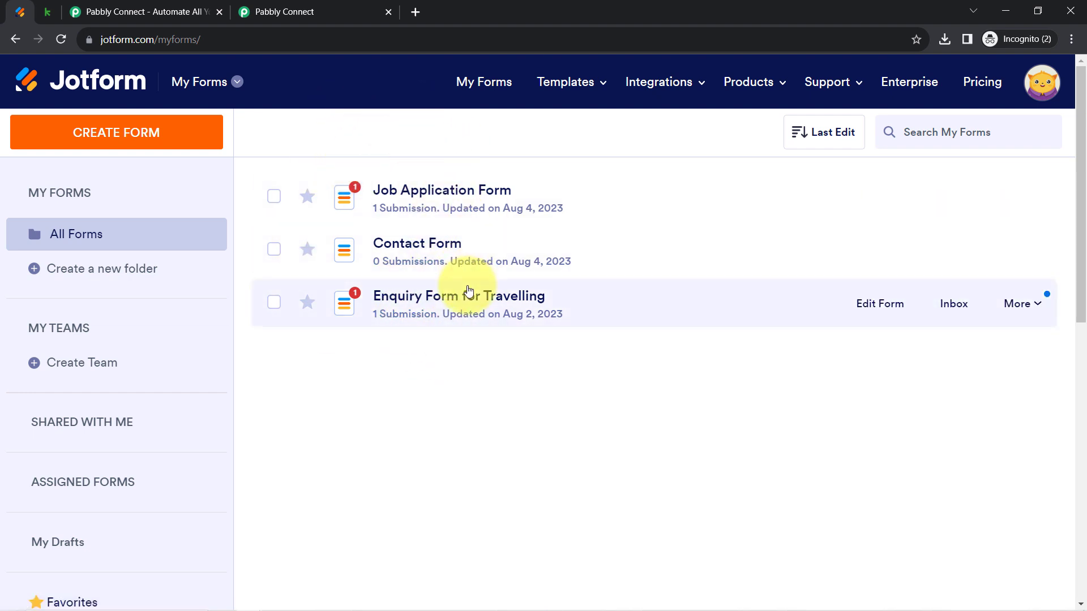
click(443, 193)
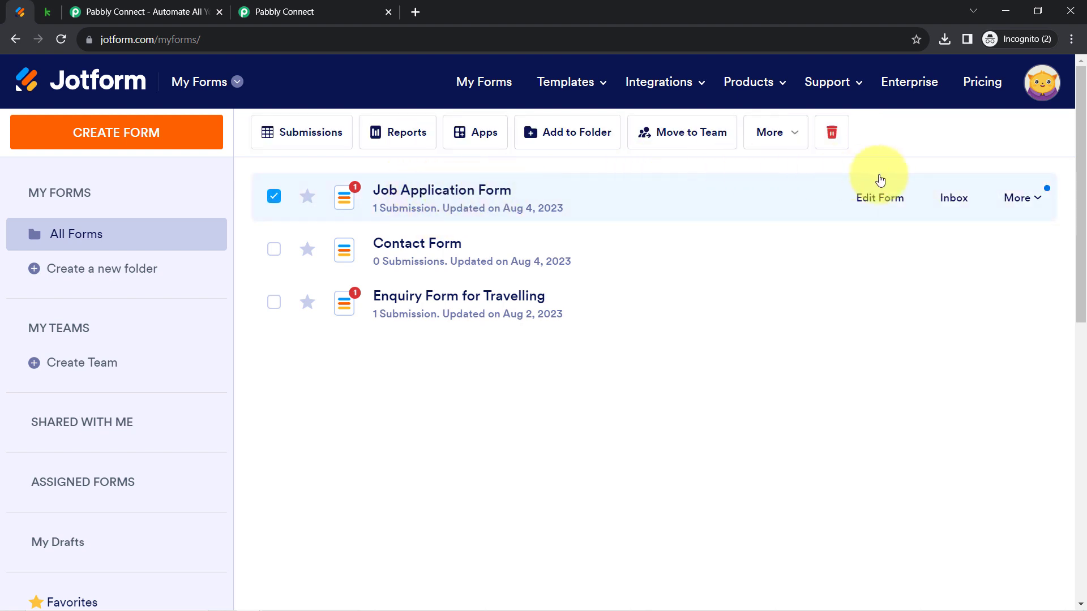
click(893, 207)
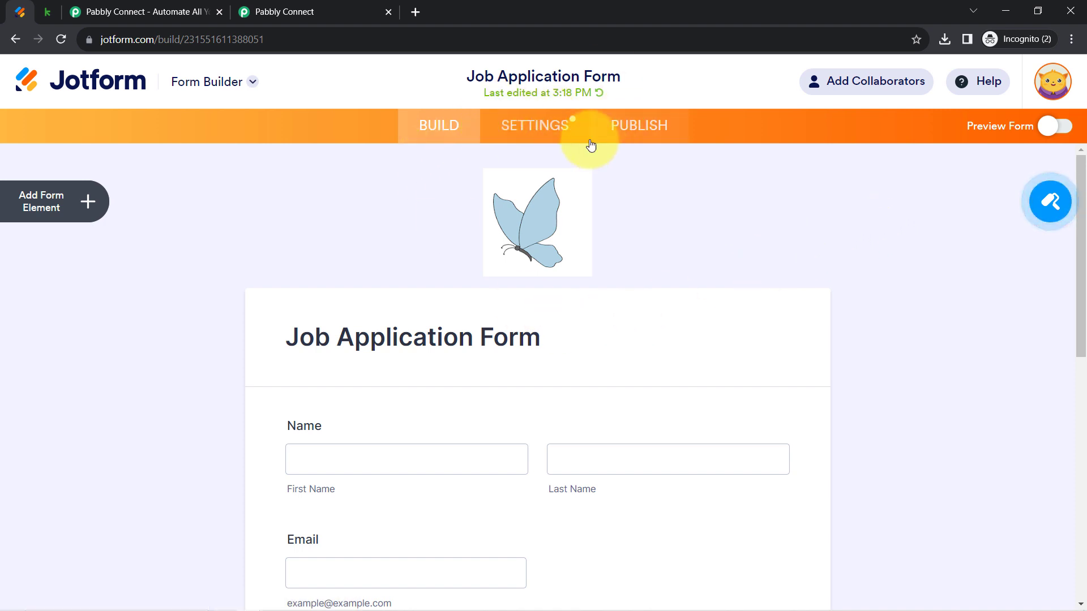
scroll(473, 295, down, 5)
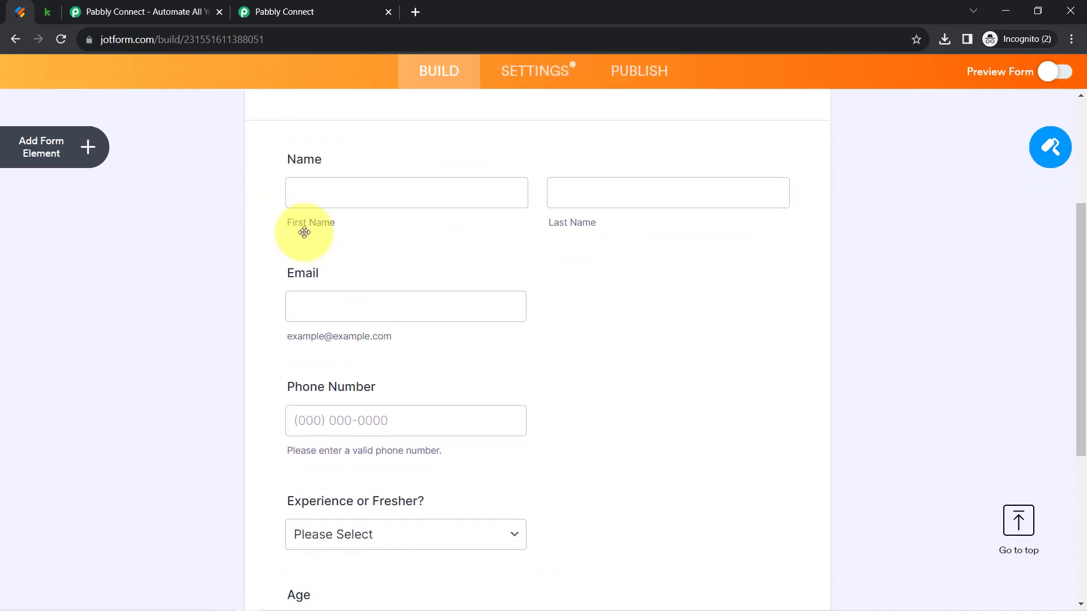
scroll(461, 388, down, 4)
scroll(451, 364, up, 8)
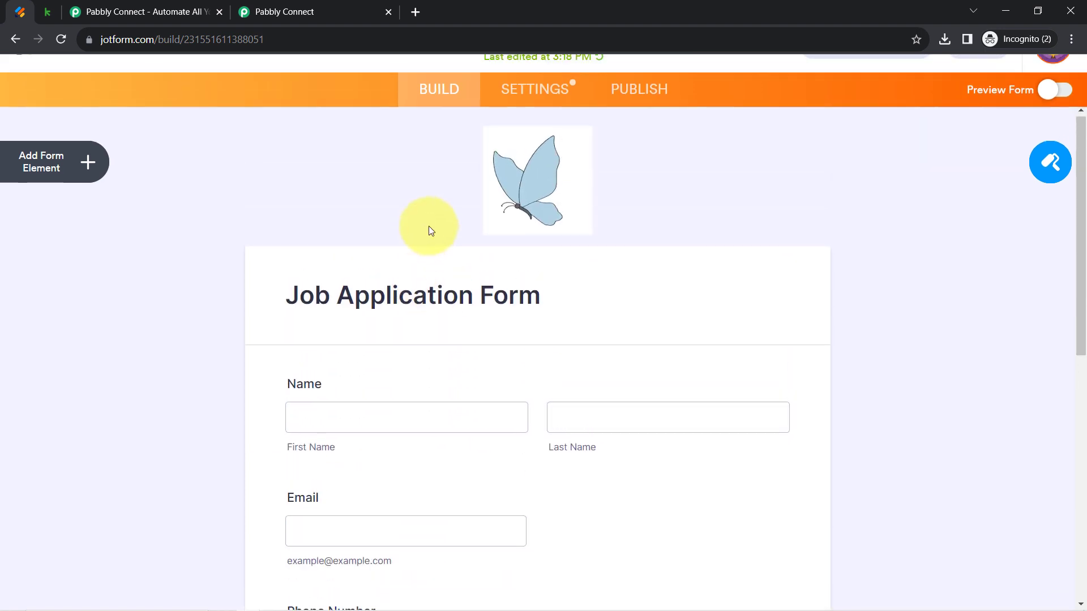
Remove the Job Application Form's existing WebHooks integration under Settings > Integrations
click(535, 127)
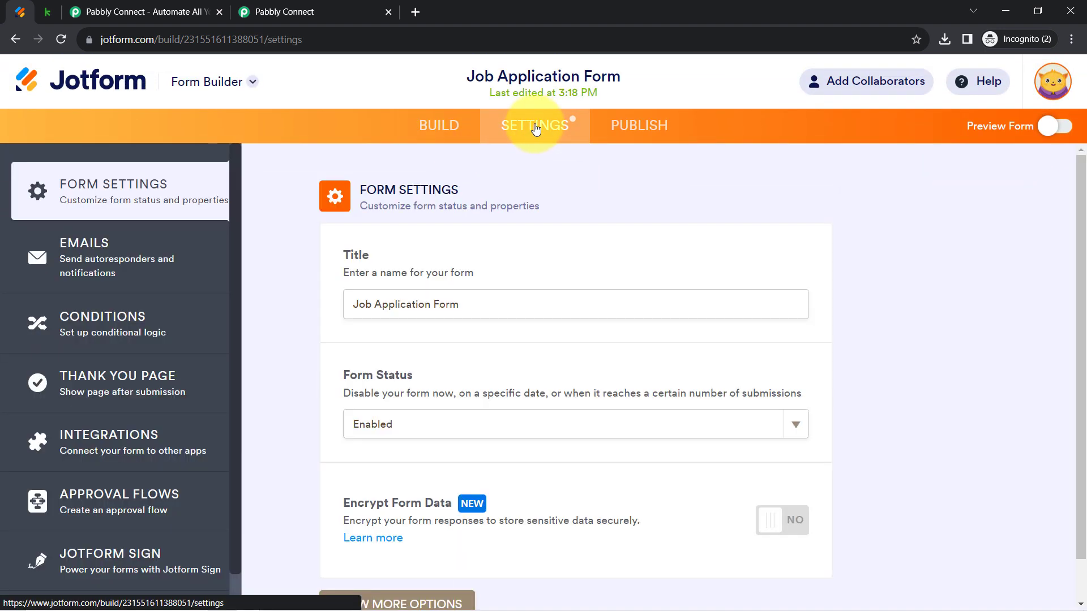
click(84, 438)
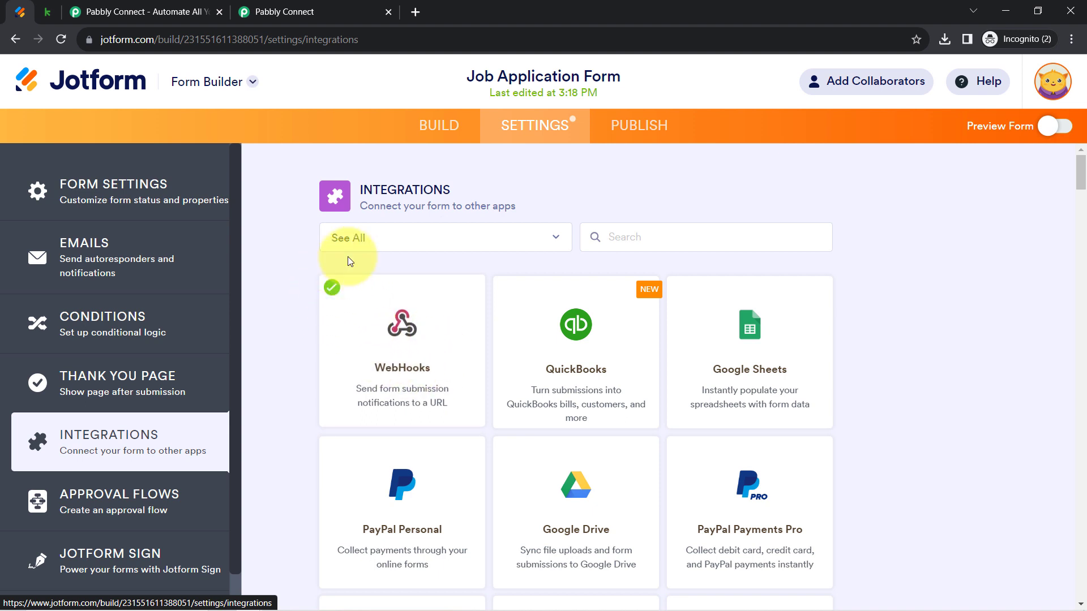
click(364, 334)
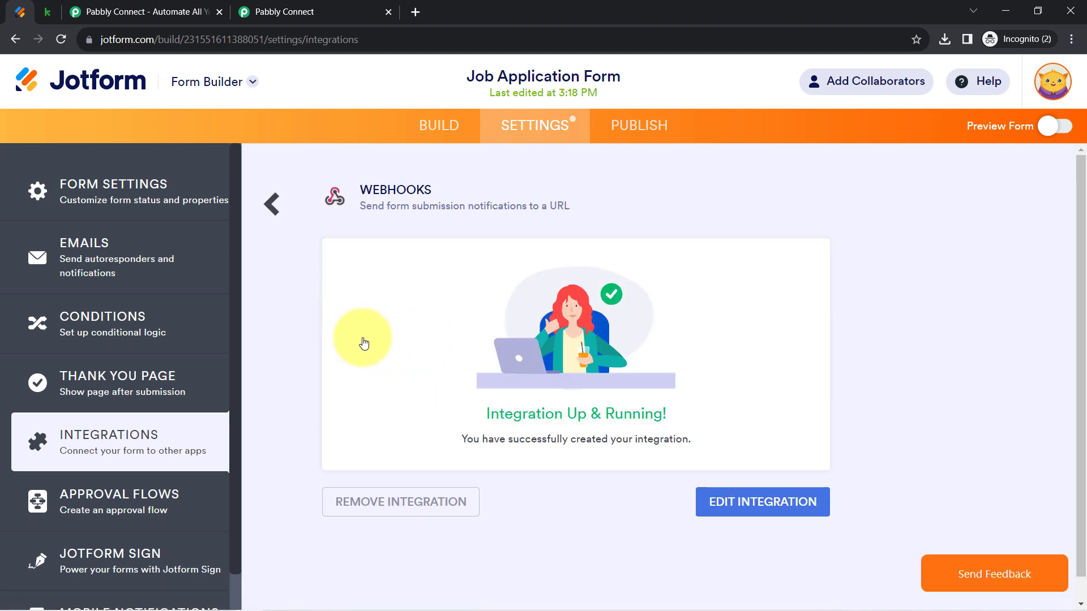
click(395, 513)
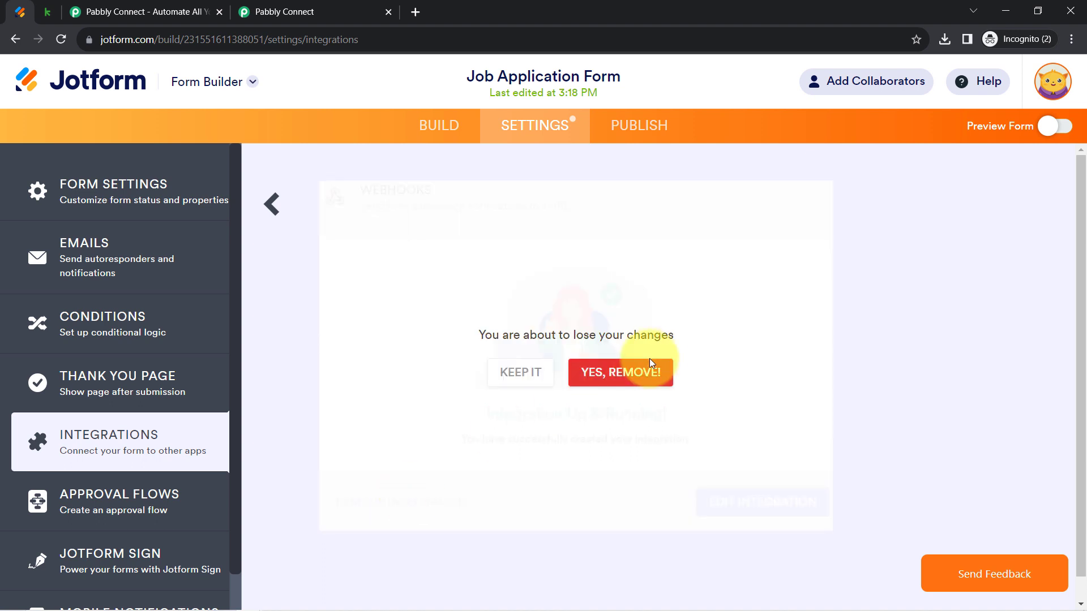
click(631, 382)
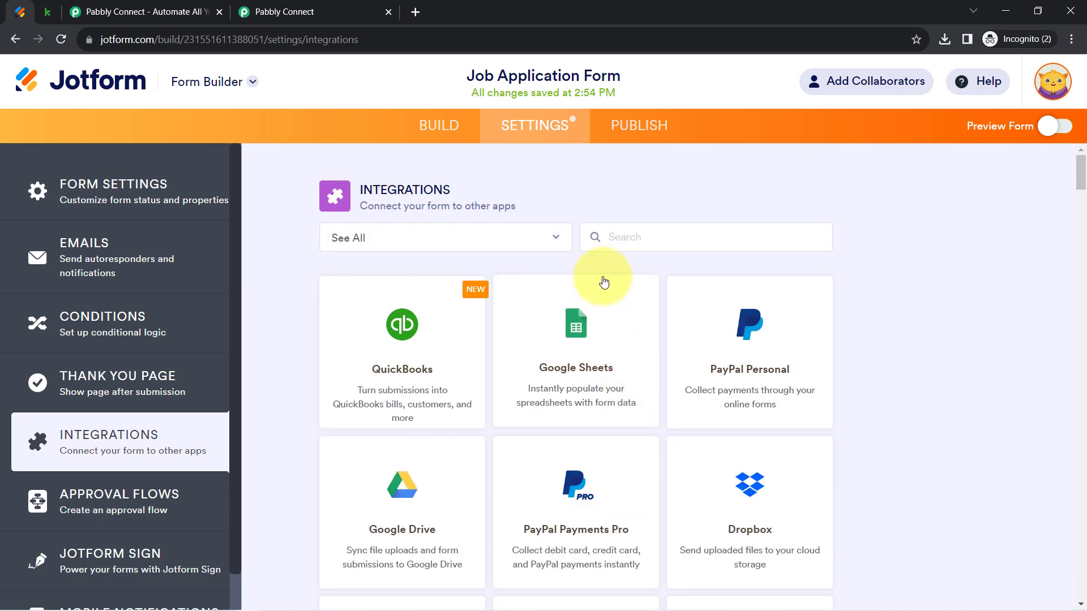
Search the Jotform integrations for 'webh' and start a new WebHooks integration
click(610, 232)
text(webh)
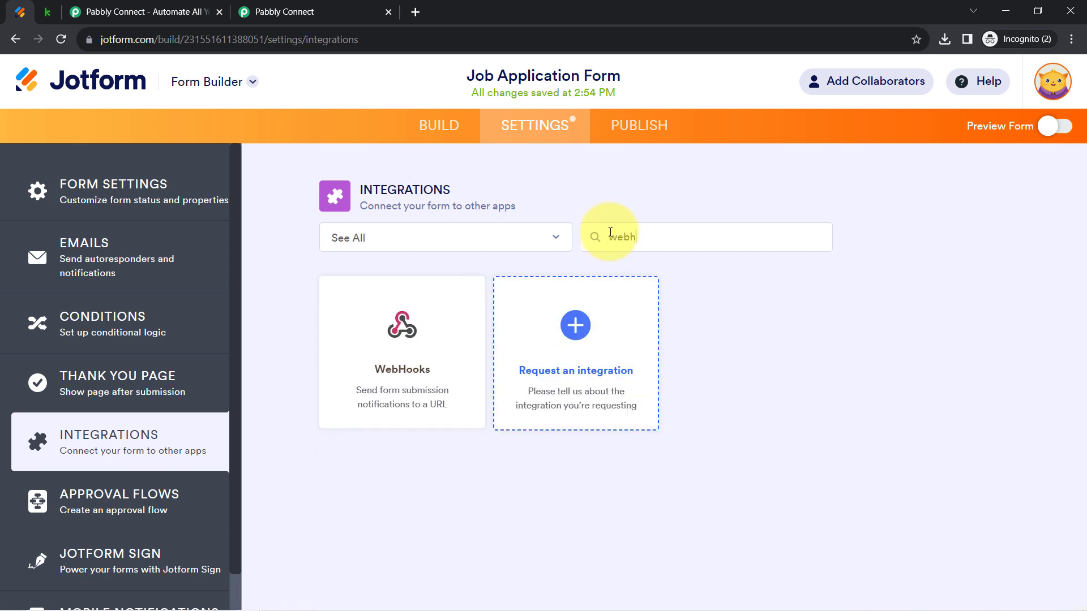
click(446, 344)
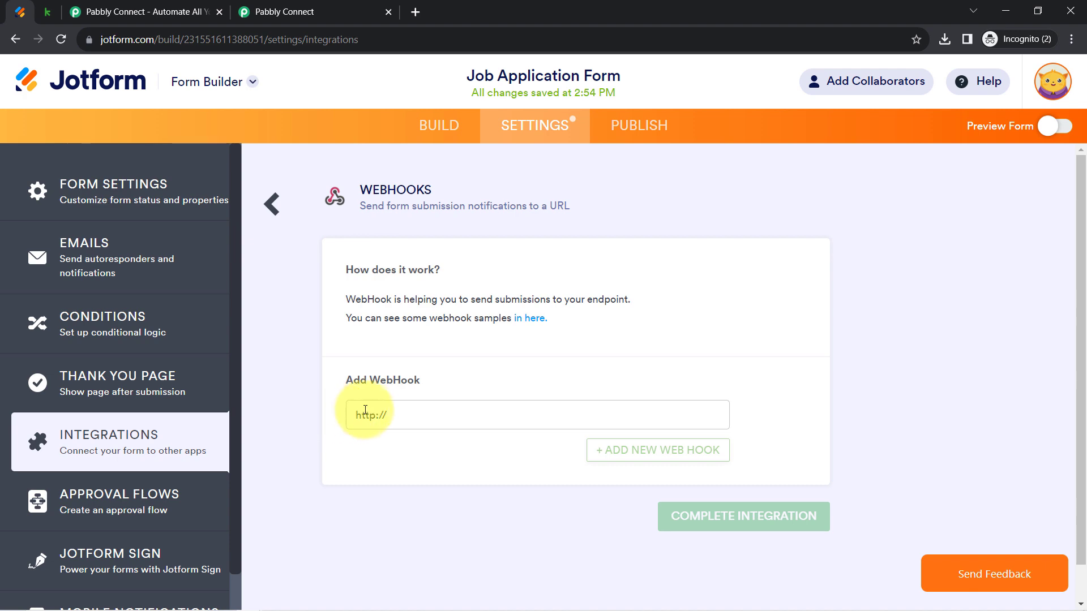
Paste the Pabbly webhook URL into Jotform's WebHooks address and complete the integration
click(290, 11)
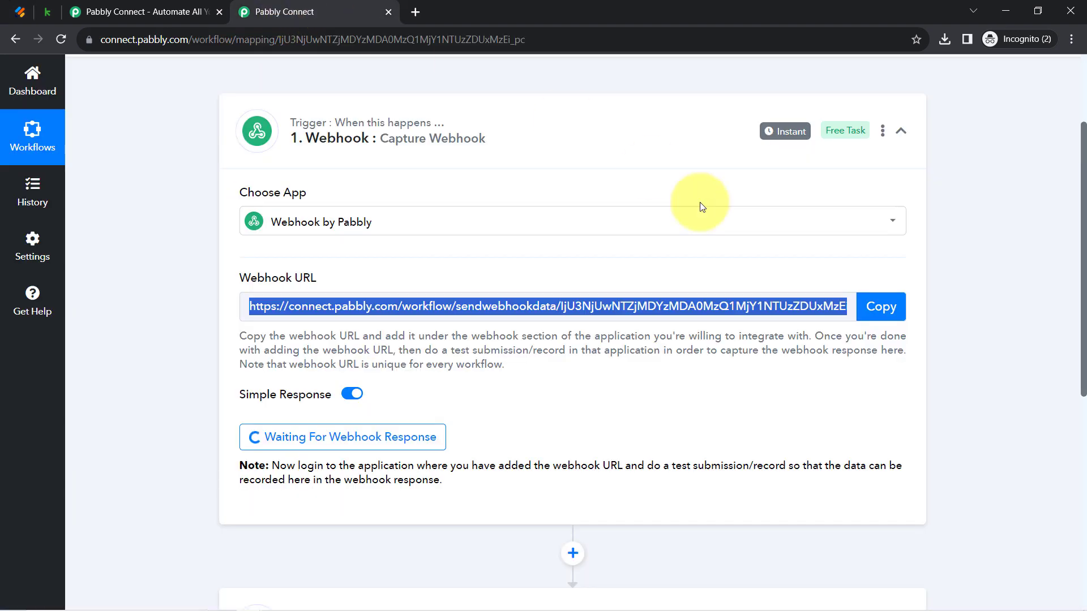
click(879, 311)
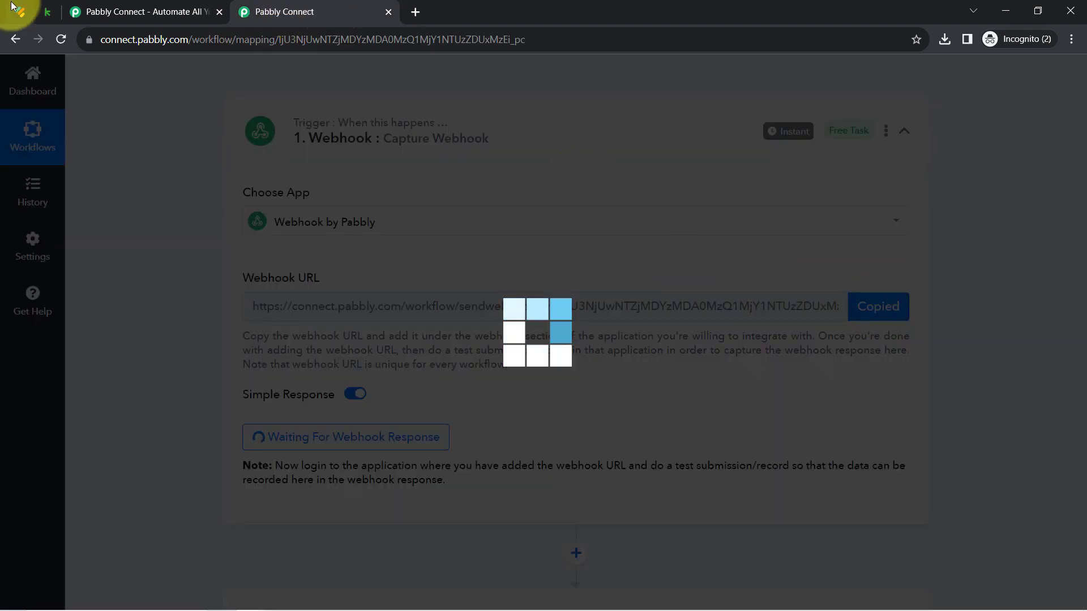
click(21, 12)
drag(413, 417, 321, 417)
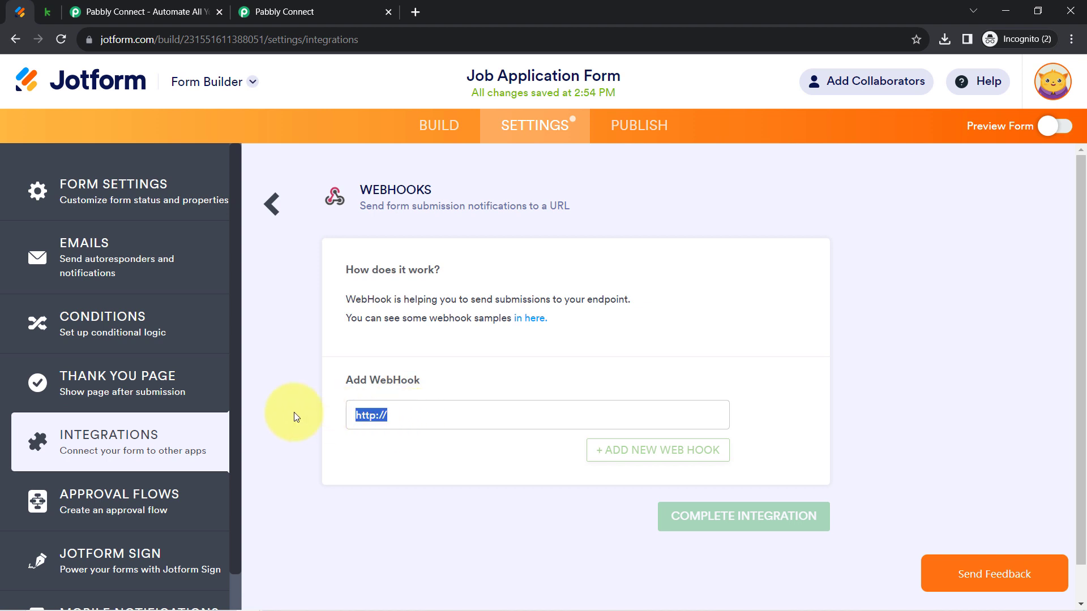
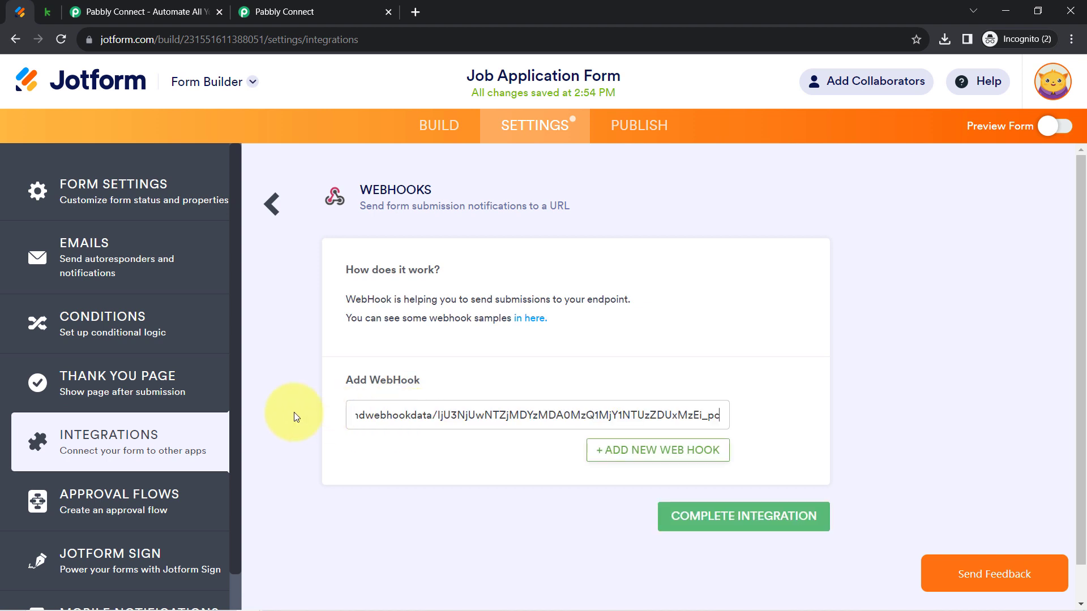
click(691, 520)
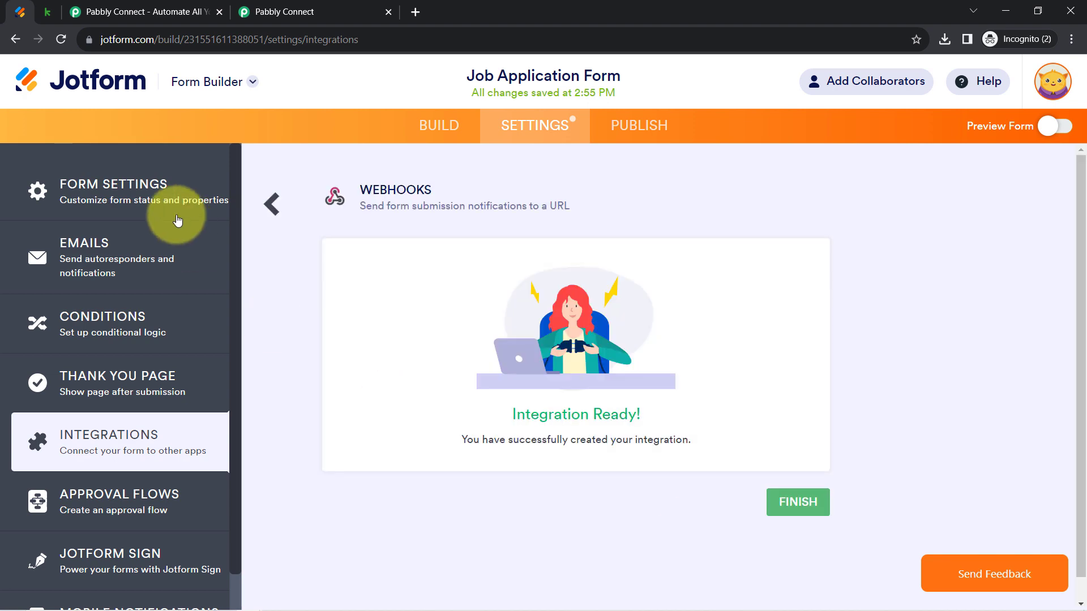
click(286, 11)
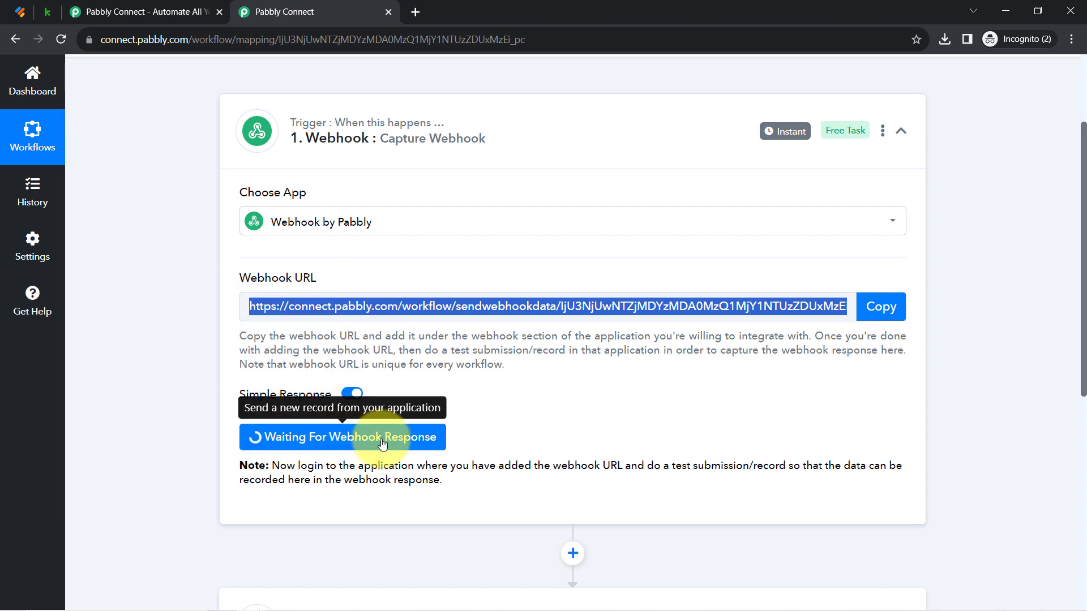
Highlight Pabbly's note about making a test submission, then return to Jotform's Integration Ready page
drag(307, 465, 429, 498)
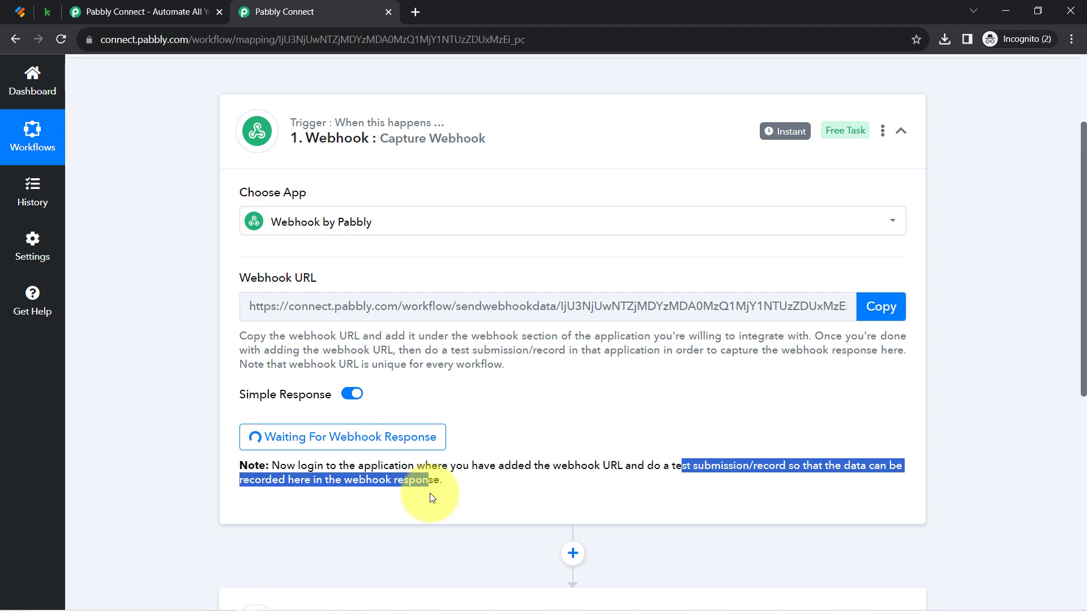
click(443, 491)
drag(720, 465, 674, 466)
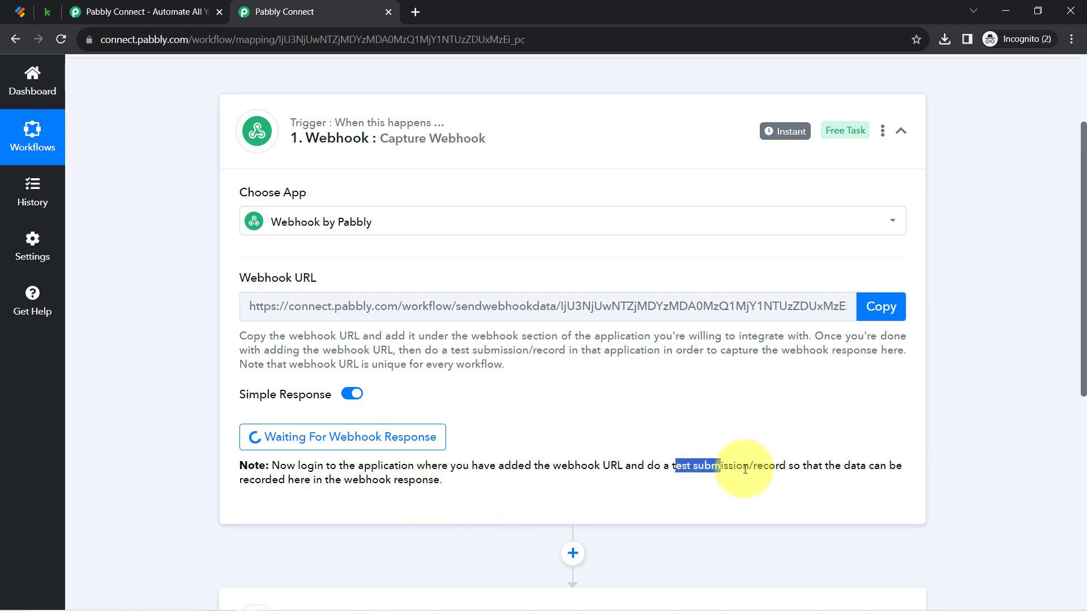
drag(745, 470, 783, 460)
click(19, 11)
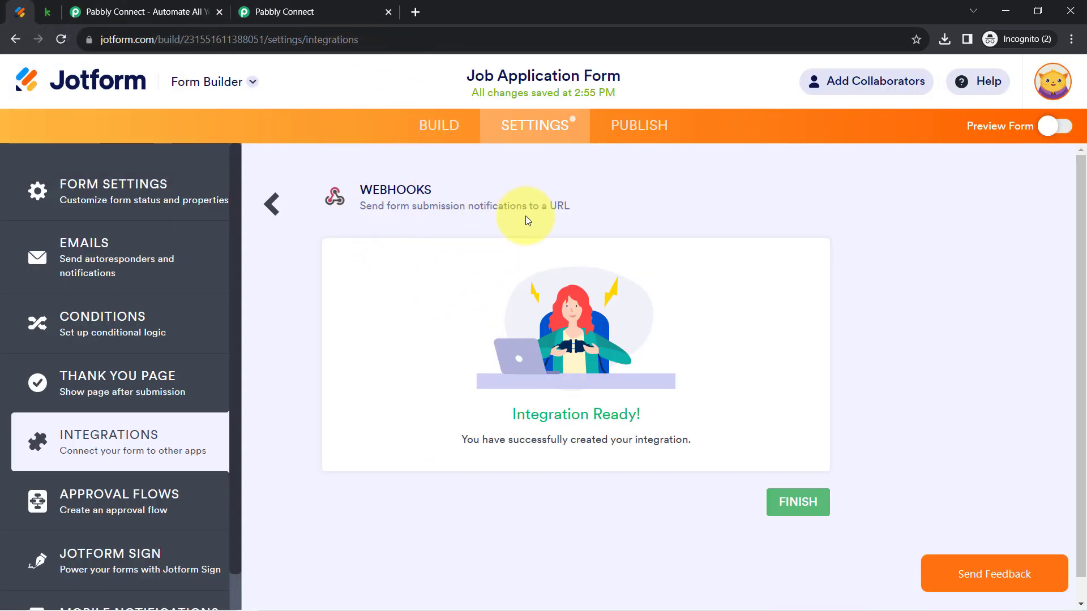
Open the published Job Application Form in a new browser tab
click(619, 126)
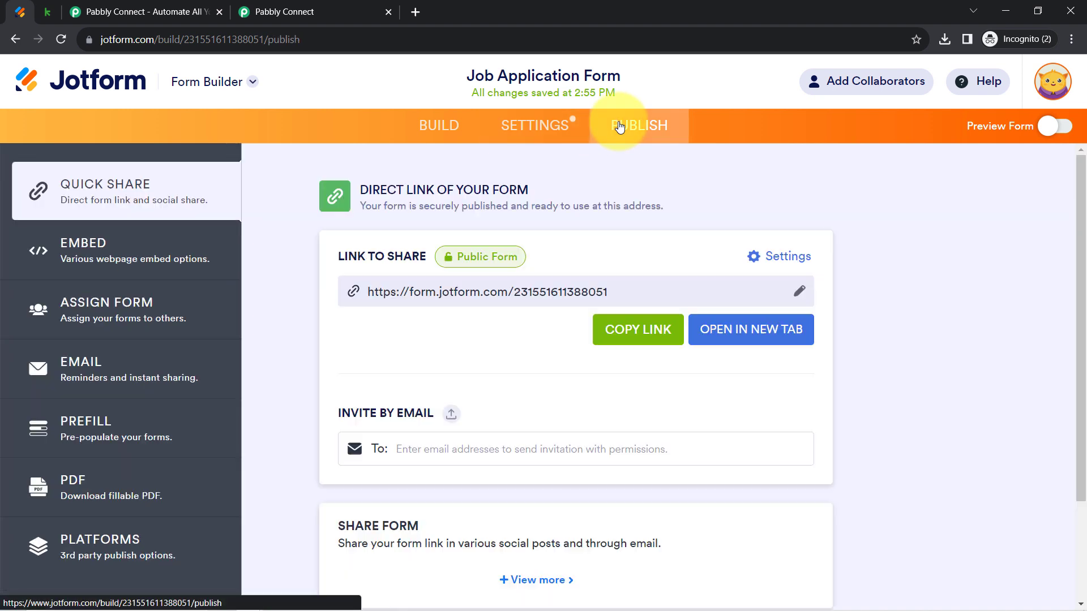
click(729, 331)
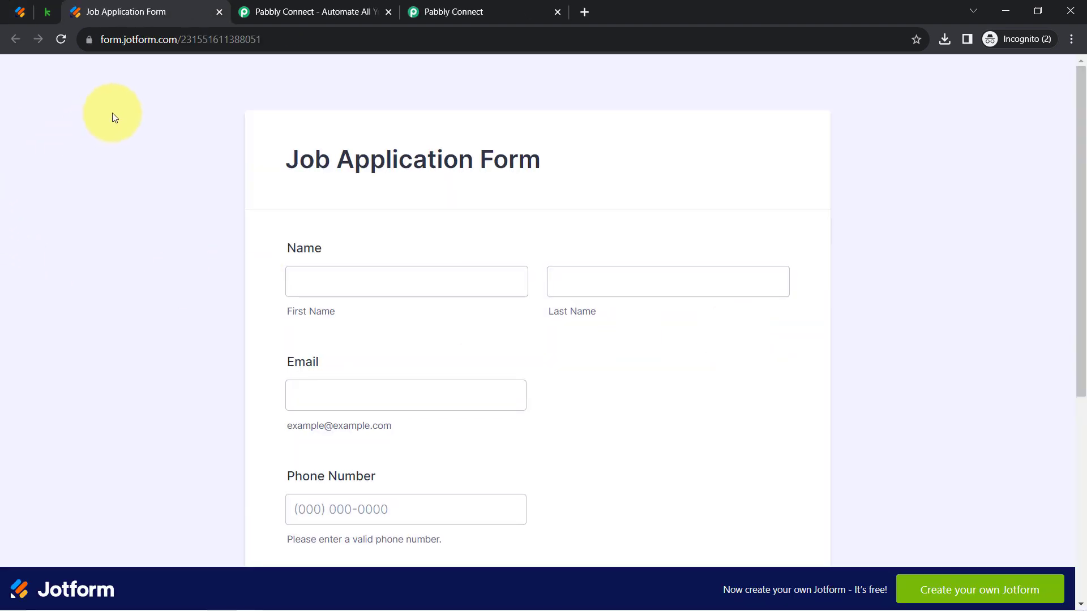
drag(1082, 113, 1085, 270)
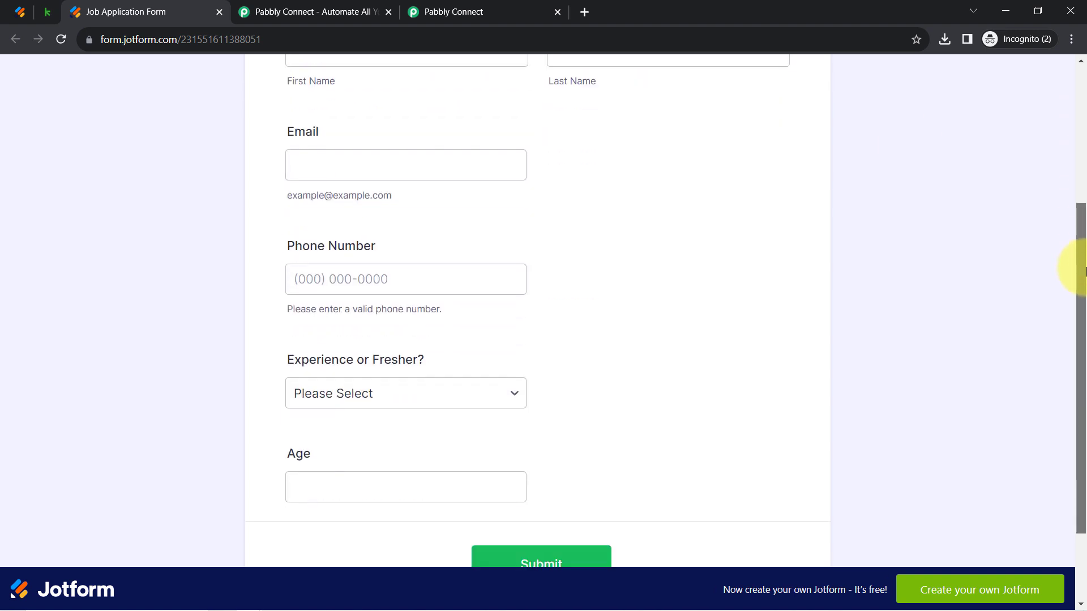
scroll(1047, 175, up, 3)
Fill in the name, email and phone, choose Fresher, enter age 24, and submit the form
click(329, 203)
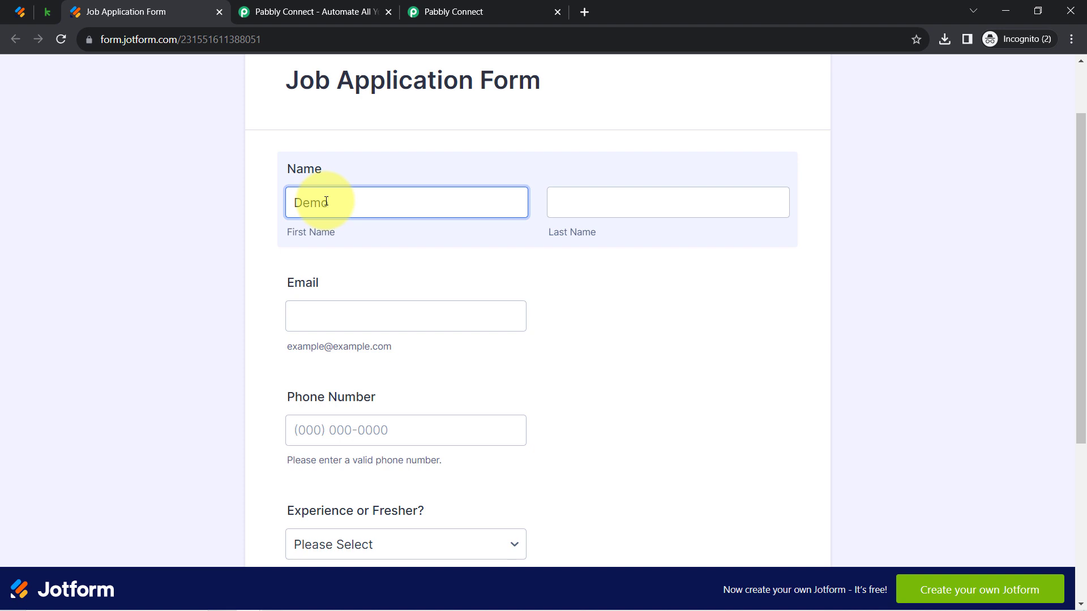
key(Tab)
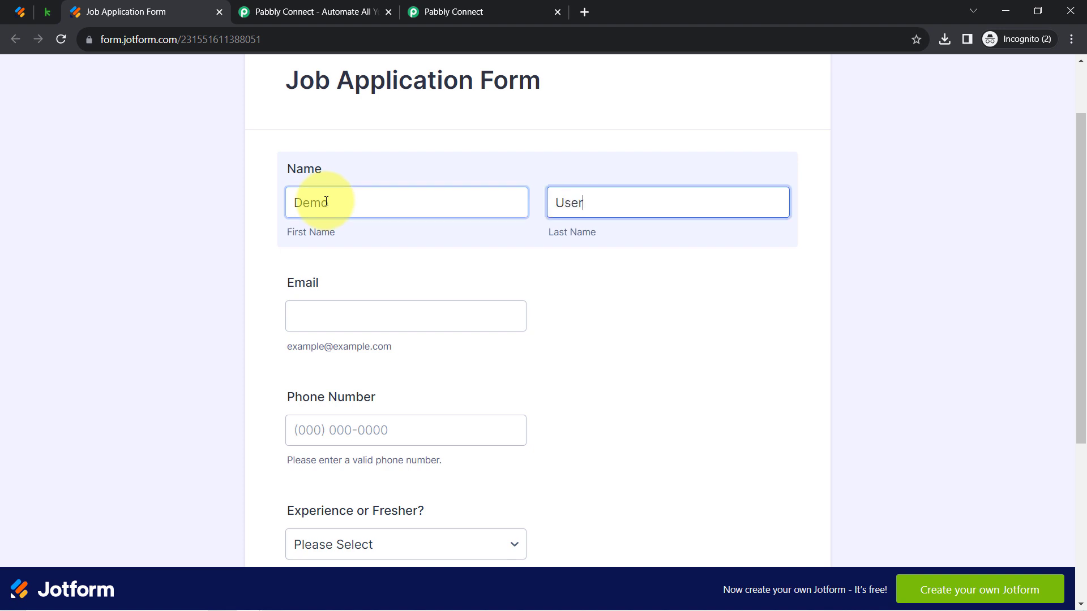
key(Tab)
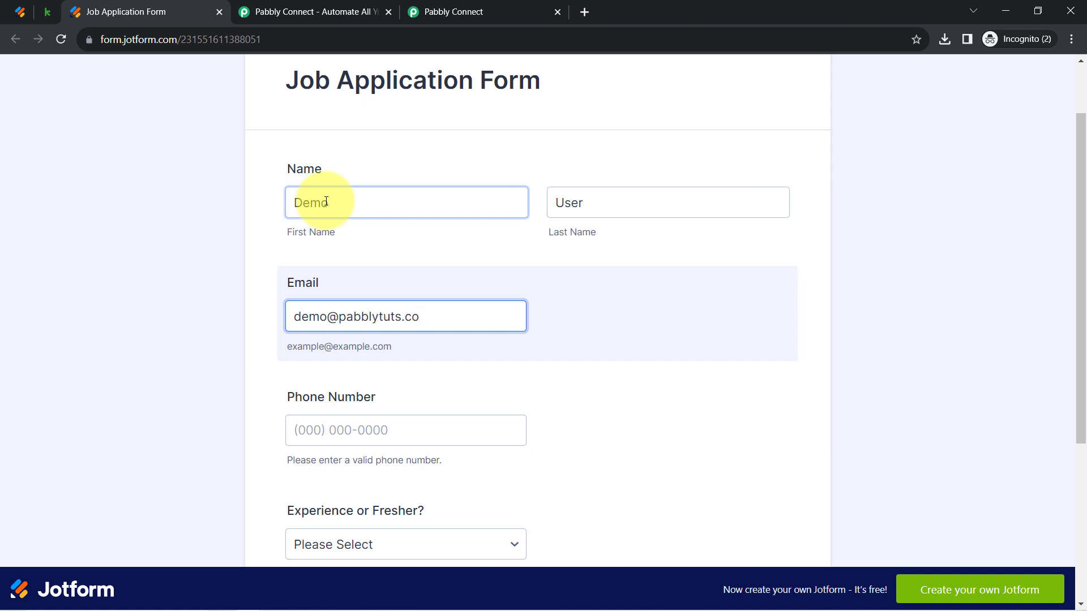
key(Tab)
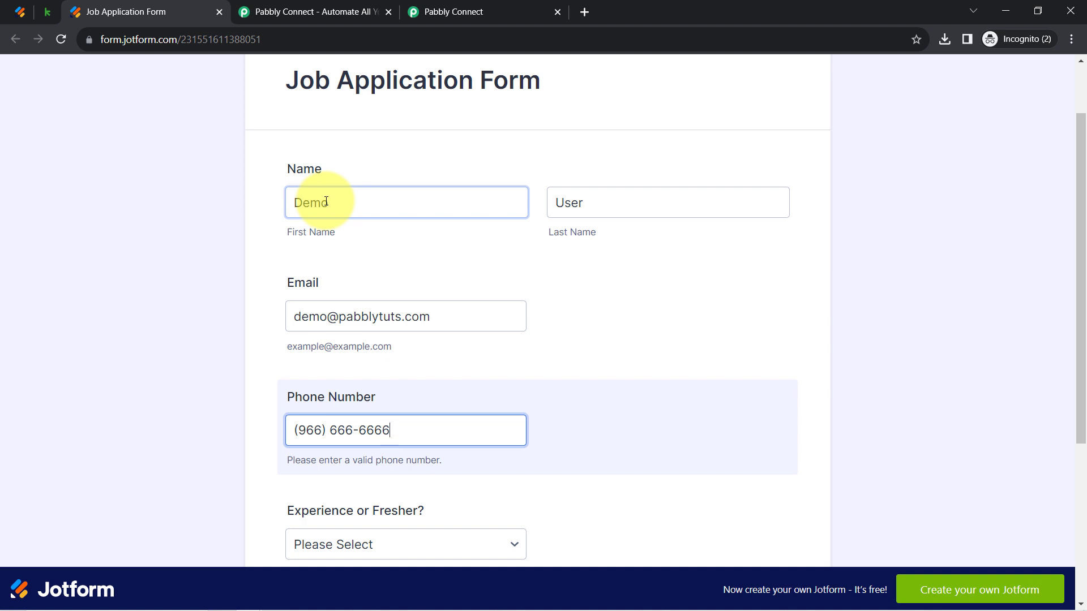
scroll(246, 316, down, 5)
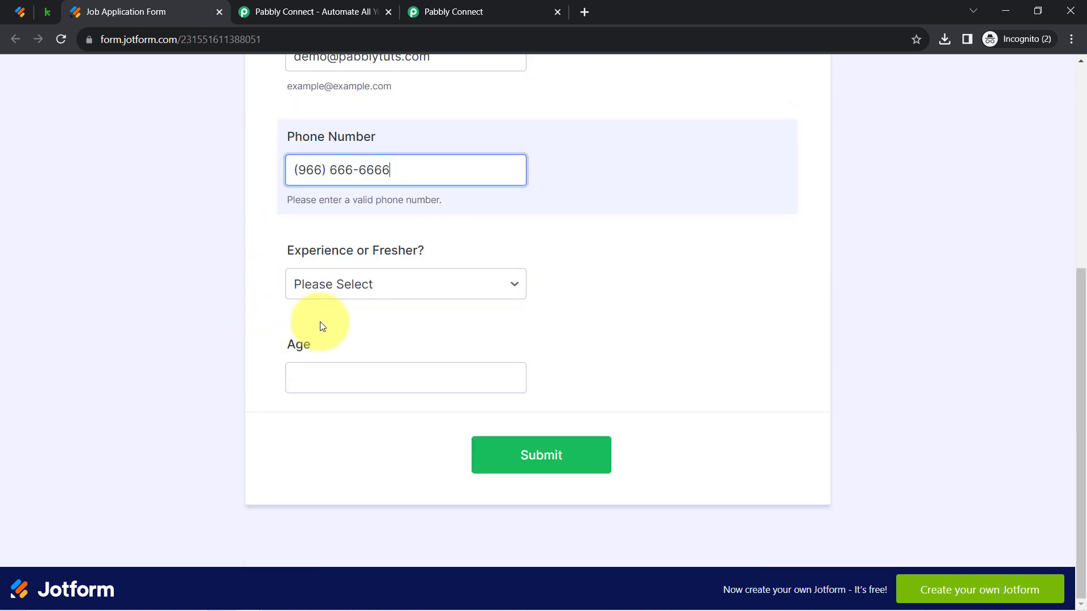
click(314, 286)
click(316, 327)
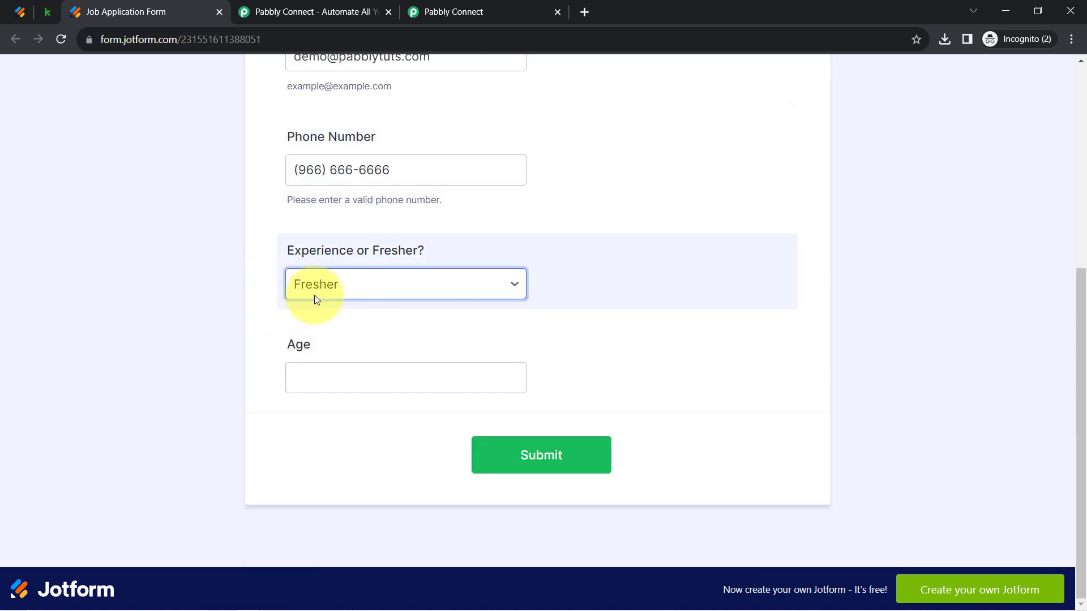
click(302, 385)
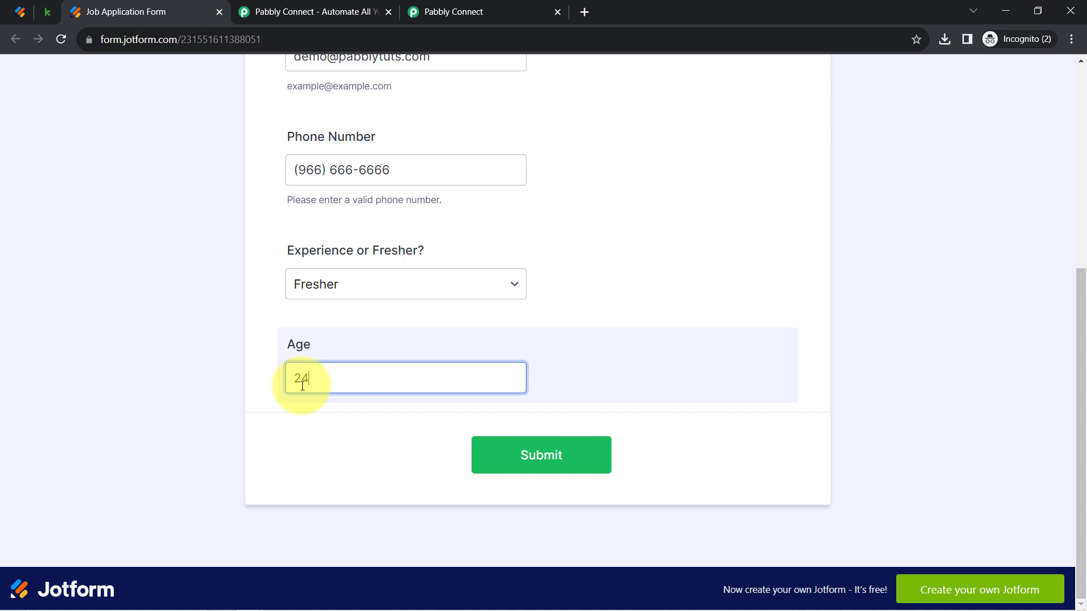
click(522, 452)
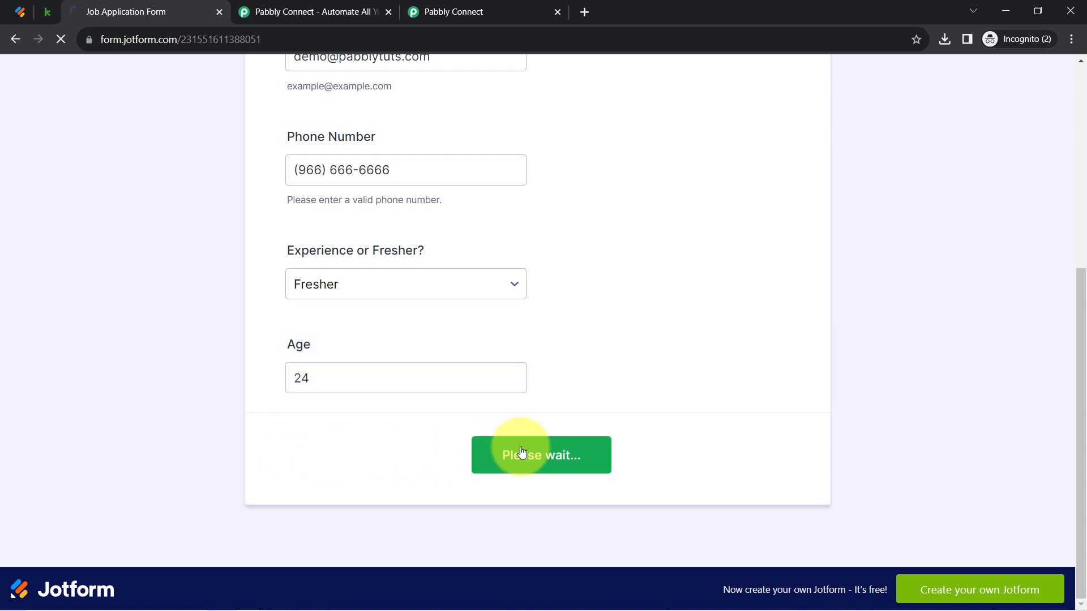
click(478, 10)
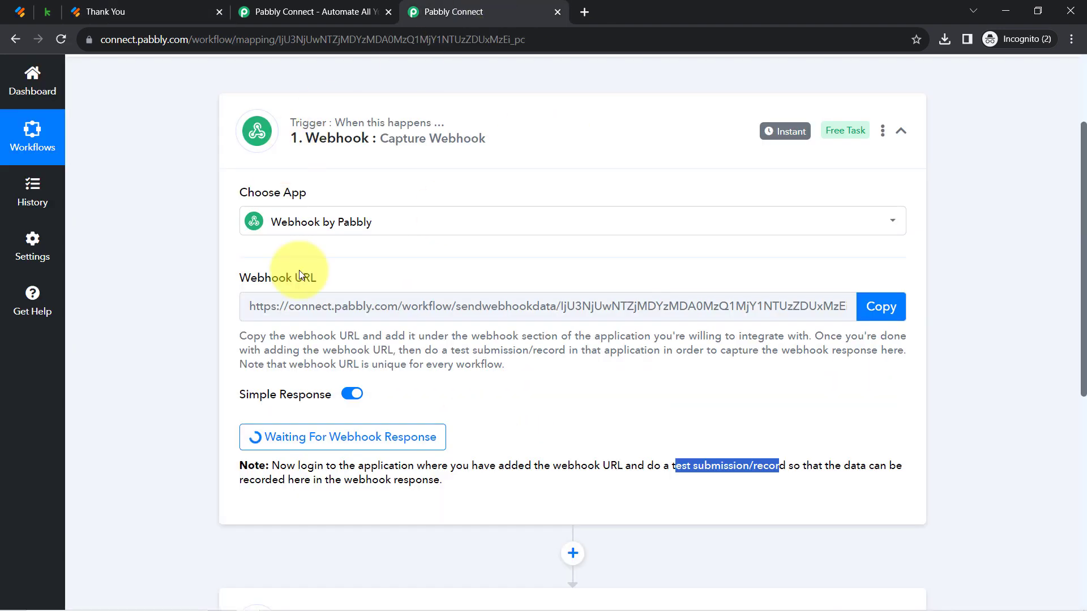
Expand the captured Response A and inspect its webhook URL and FormTitle values
scroll(255, 419, down, 4)
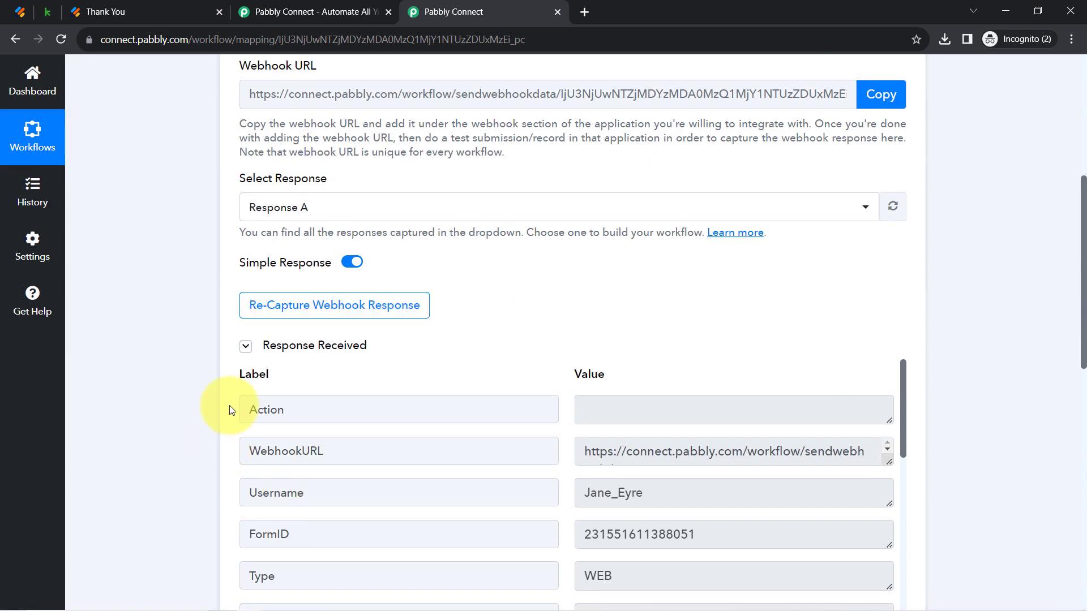
click(287, 347)
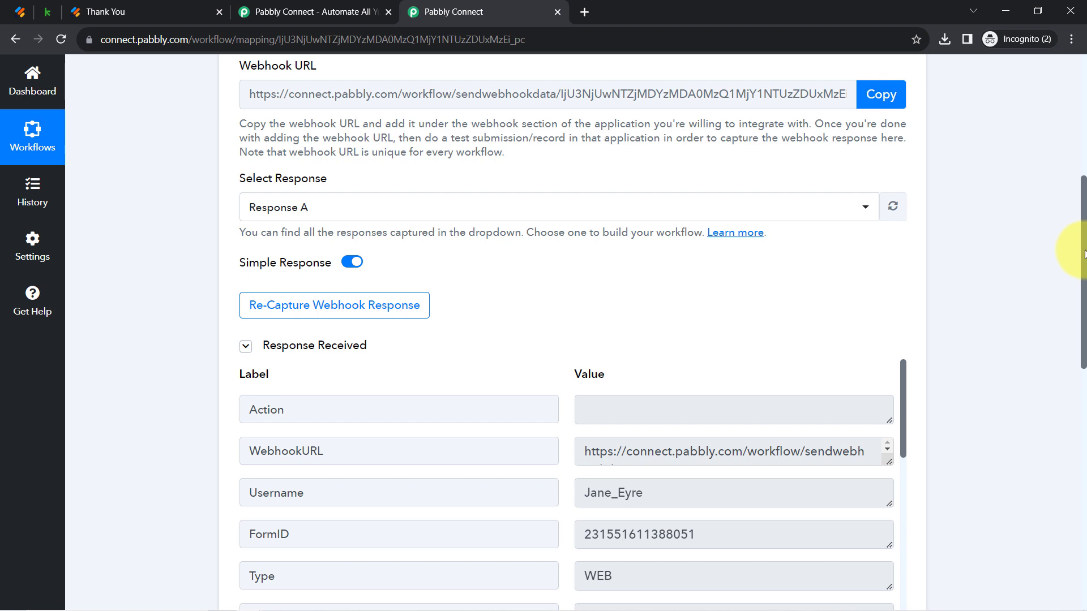
drag(1084, 254, 1084, 331)
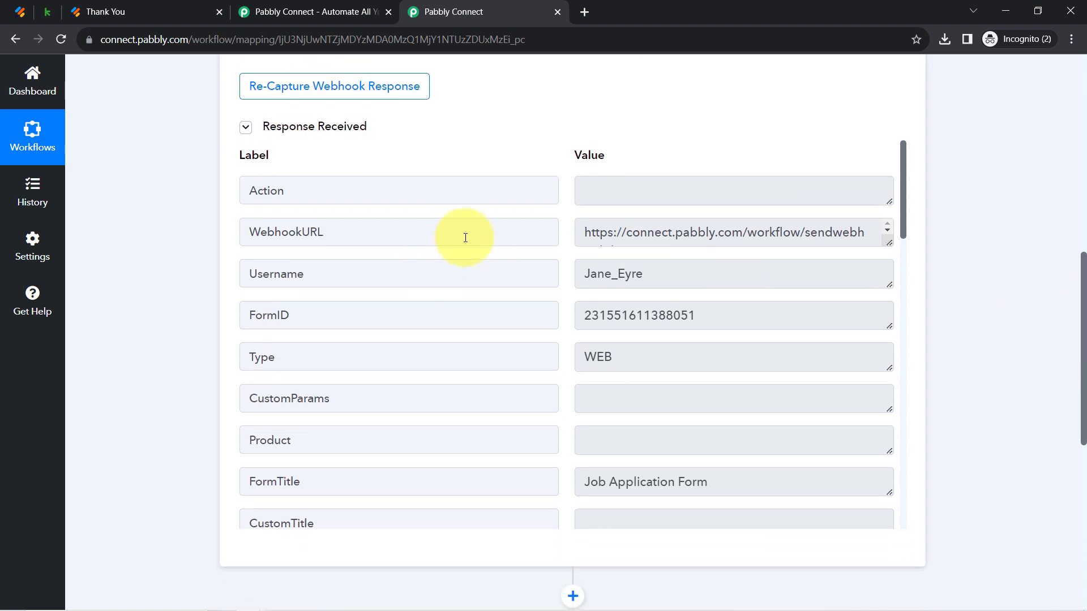
click(614, 234)
key(ctrl+a)
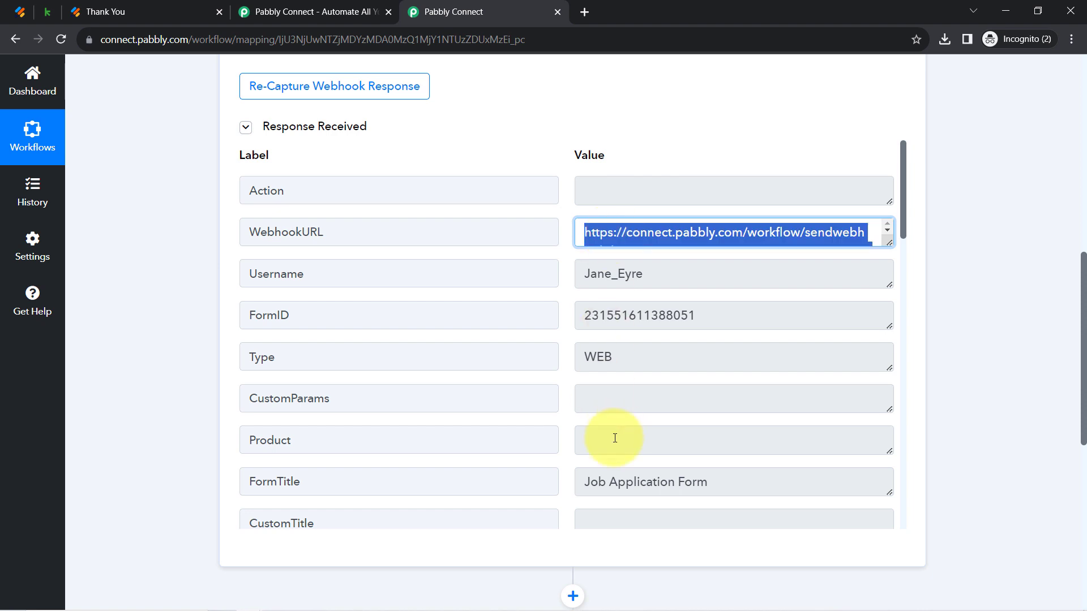
click(613, 476)
key(ctrl+a)
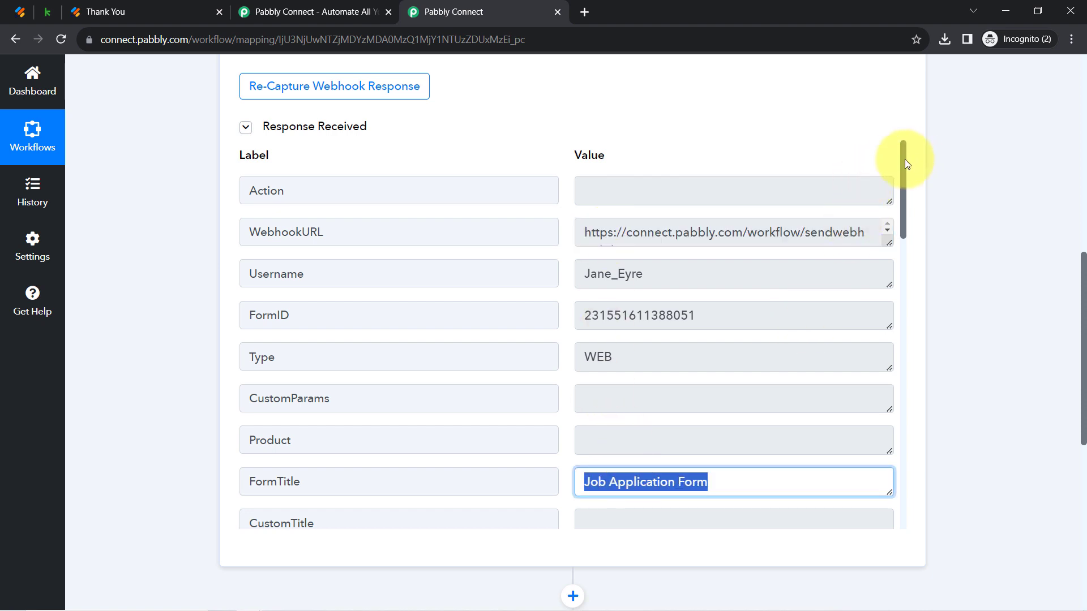
Point out the captured first name, last name, email and other submitted values
drag(904, 159, 923, 382)
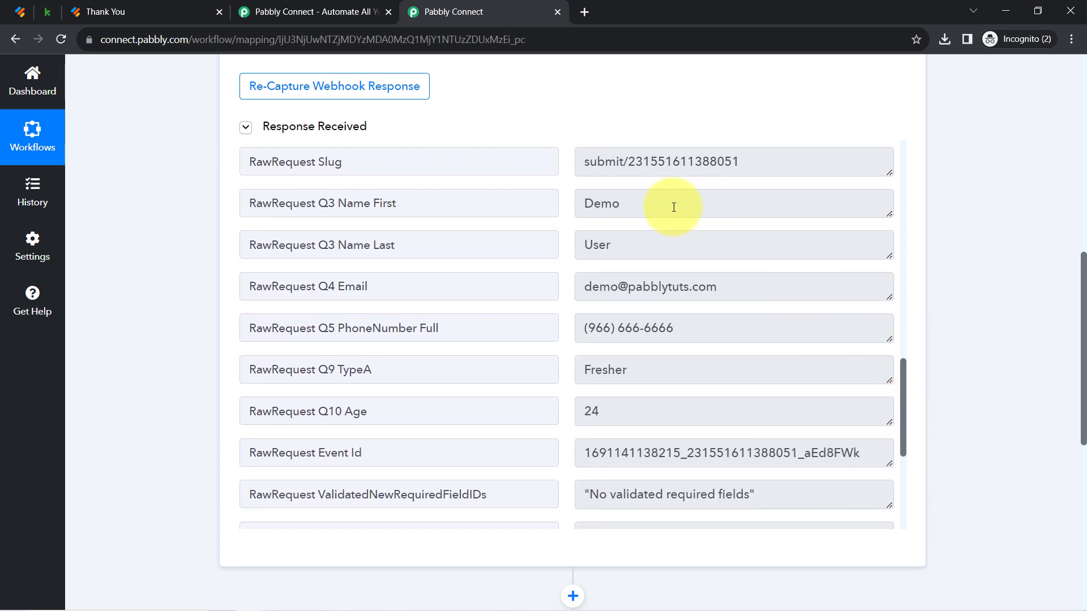
drag(662, 202, 576, 205)
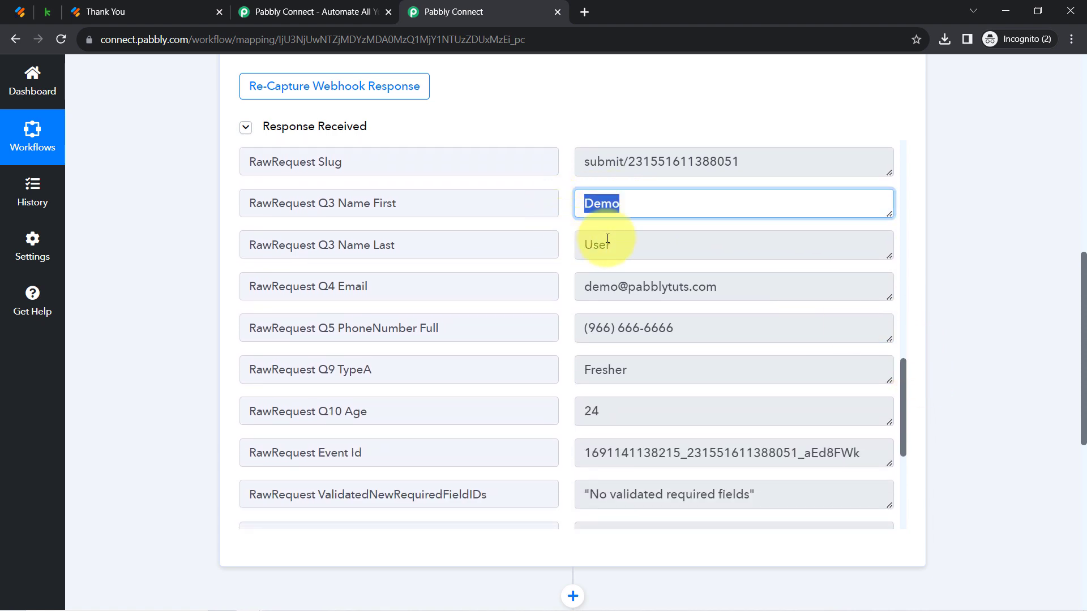
drag(614, 243, 577, 273)
drag(688, 283, 583, 286)
drag(657, 325, 593, 332)
scroll(600, 351, up, 2)
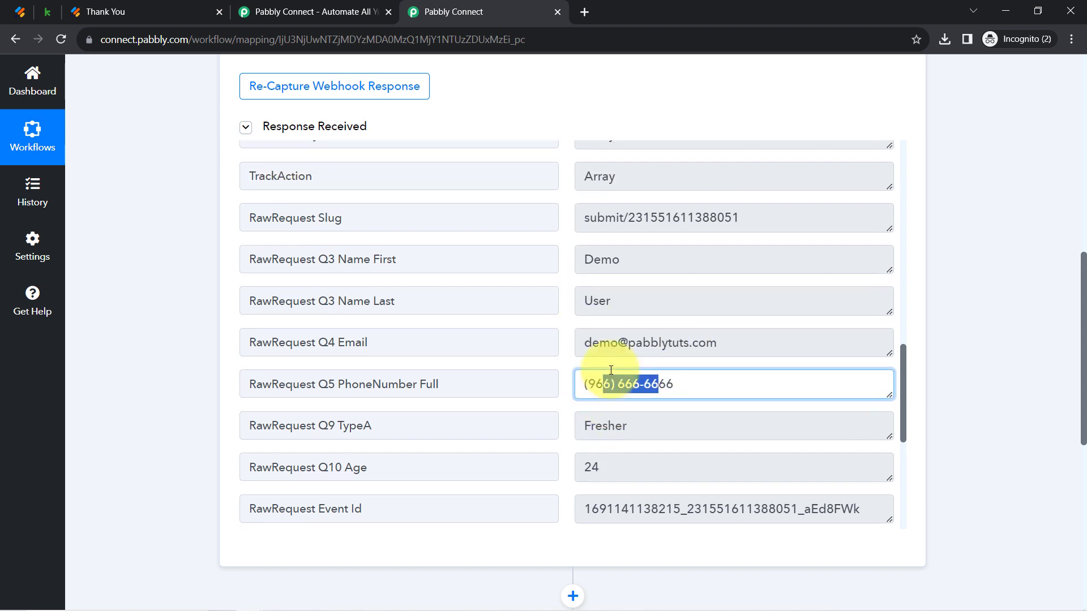
drag(616, 437, 563, 443)
scroll(764, 226, down, 3)
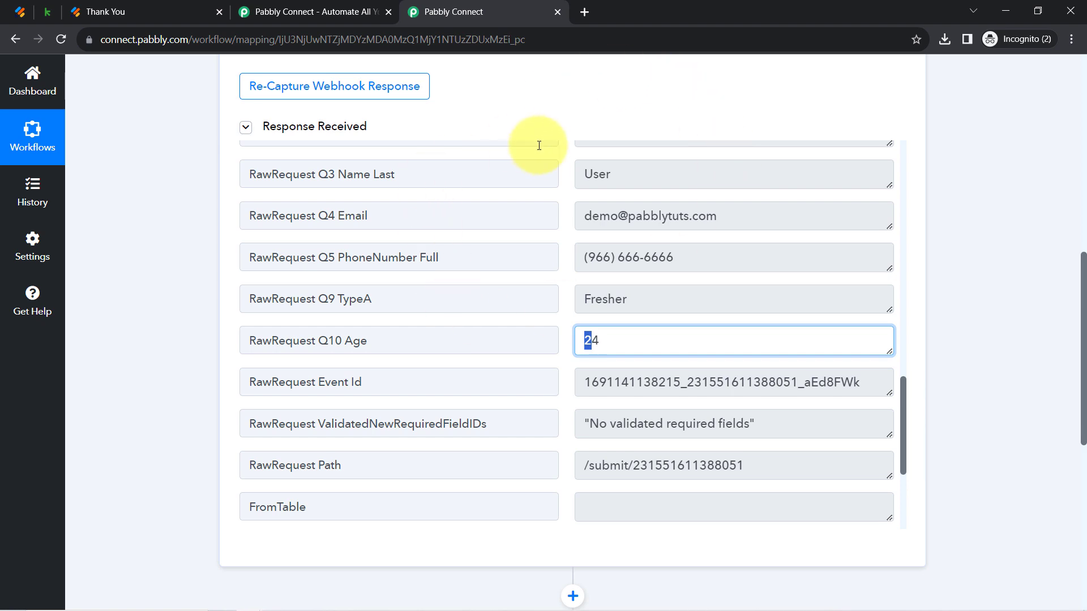
drag(1079, 273, 1068, 134)
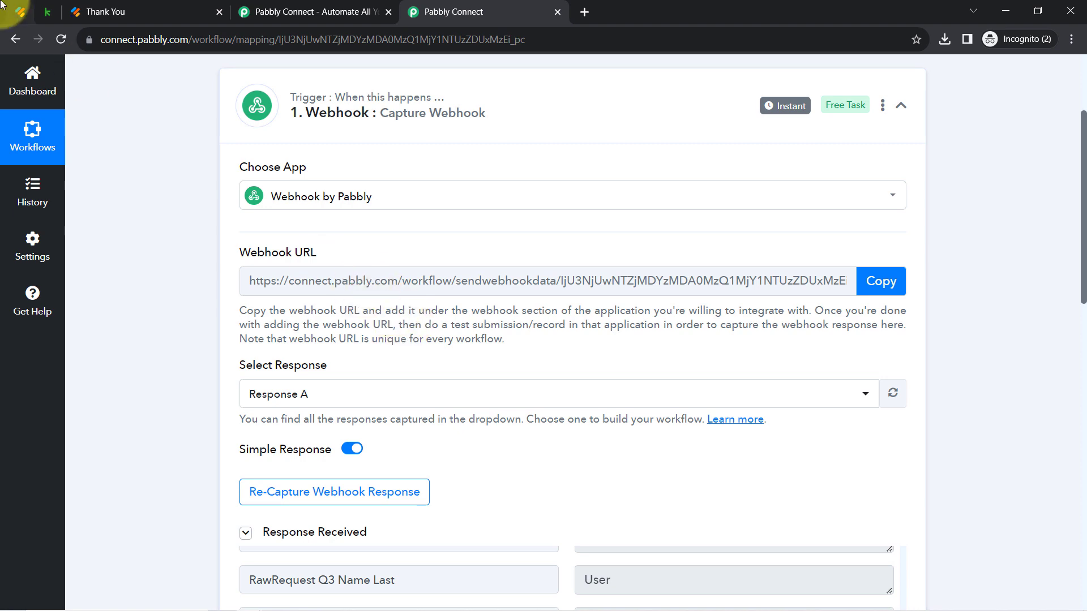
Compare against the Jotform publish tab, then return to Pabbly's response panel
click(19, 7)
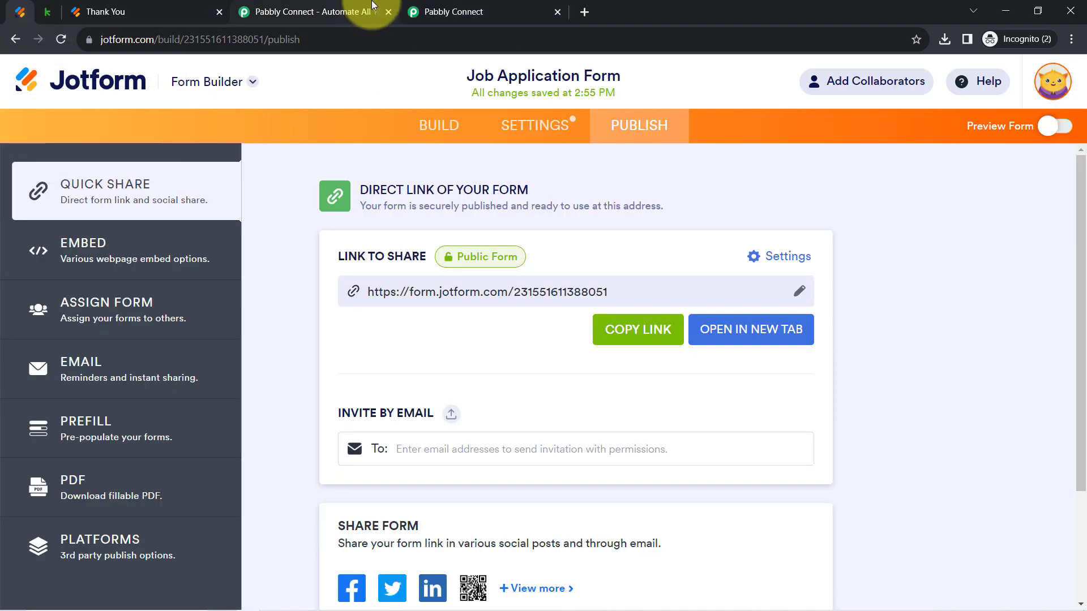
click(445, 11)
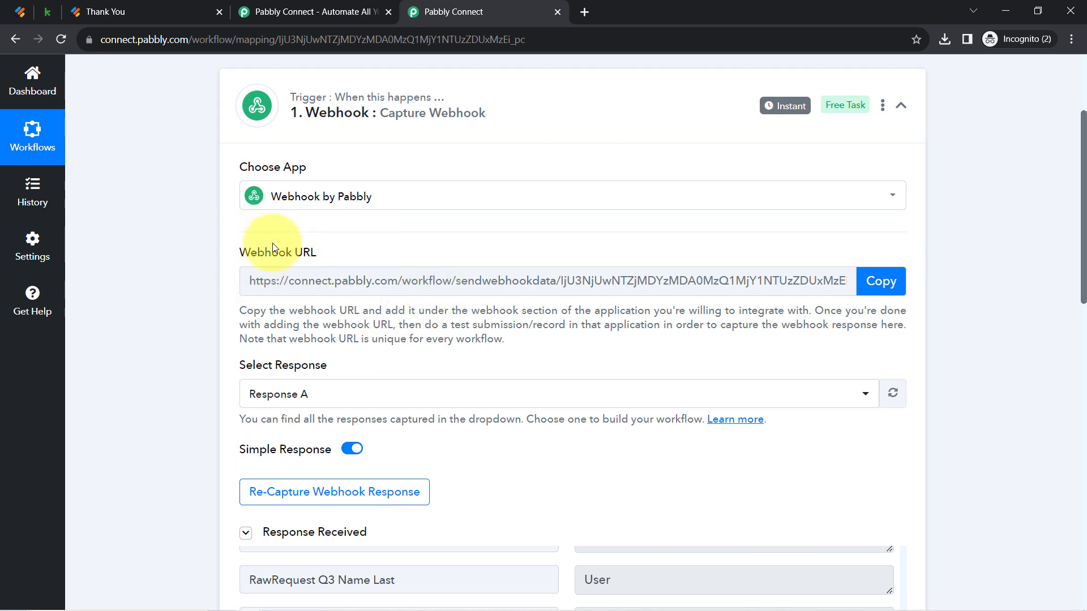
click(18, 8)
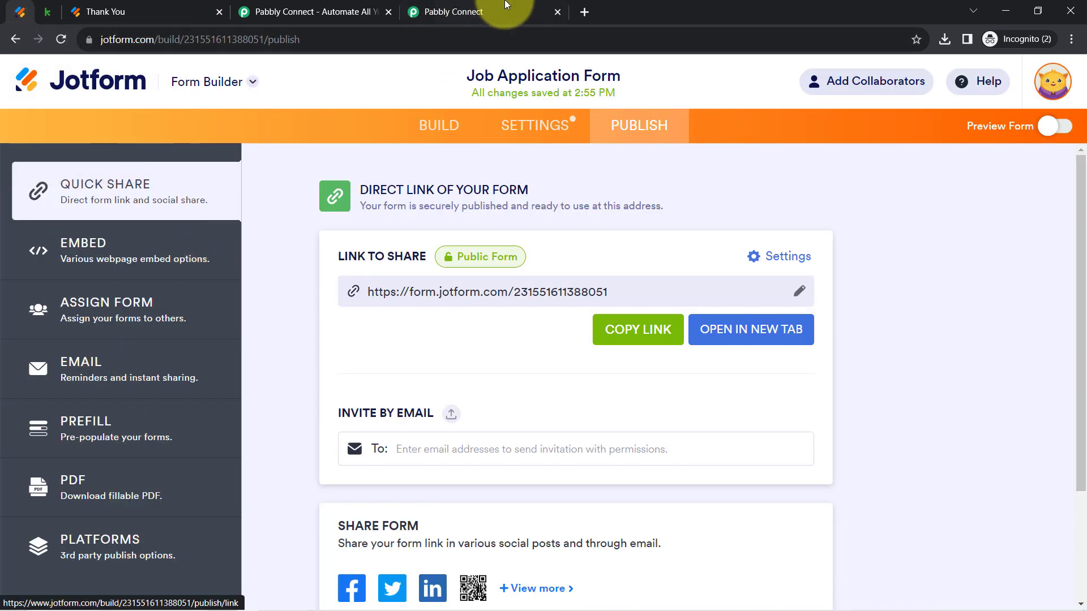
click(506, 8)
scroll(197, 383, down, 10)
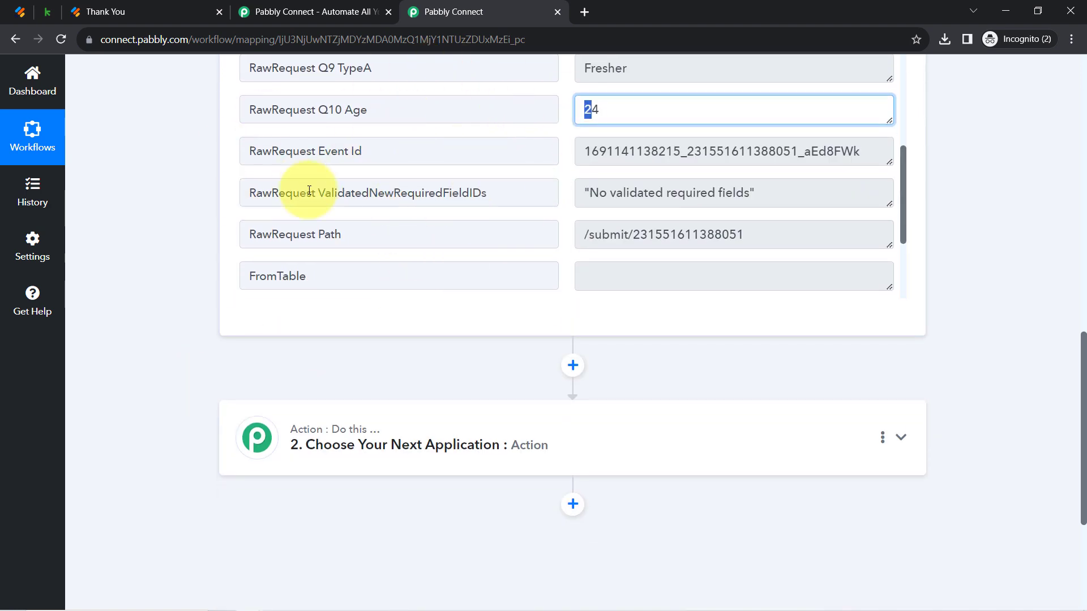
Close the Jotform Thank You tab and return to the workflow with its unset action step 2
click(19, 11)
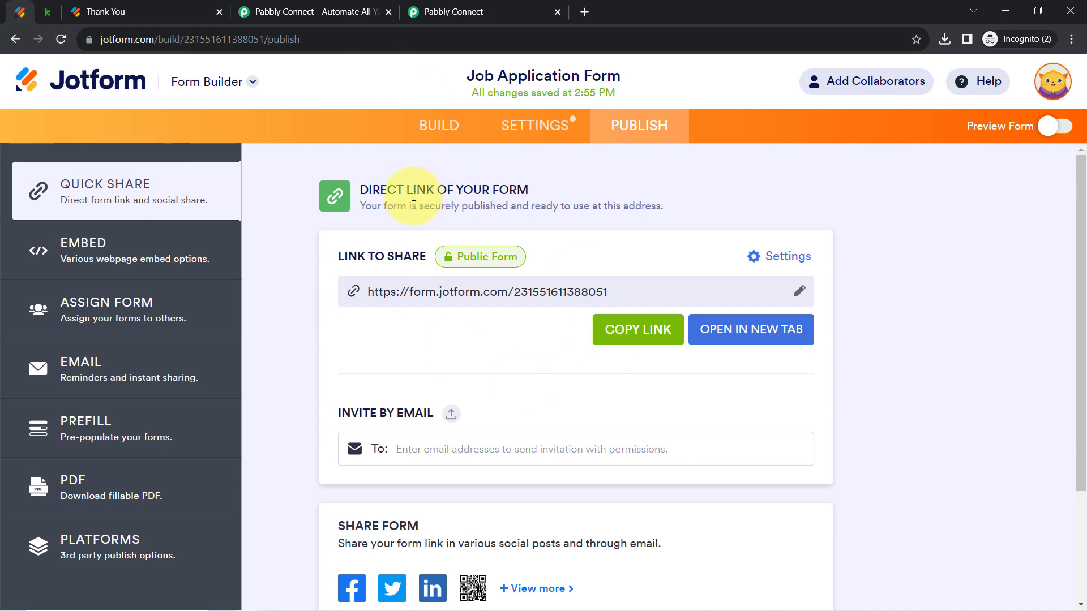
click(485, 12)
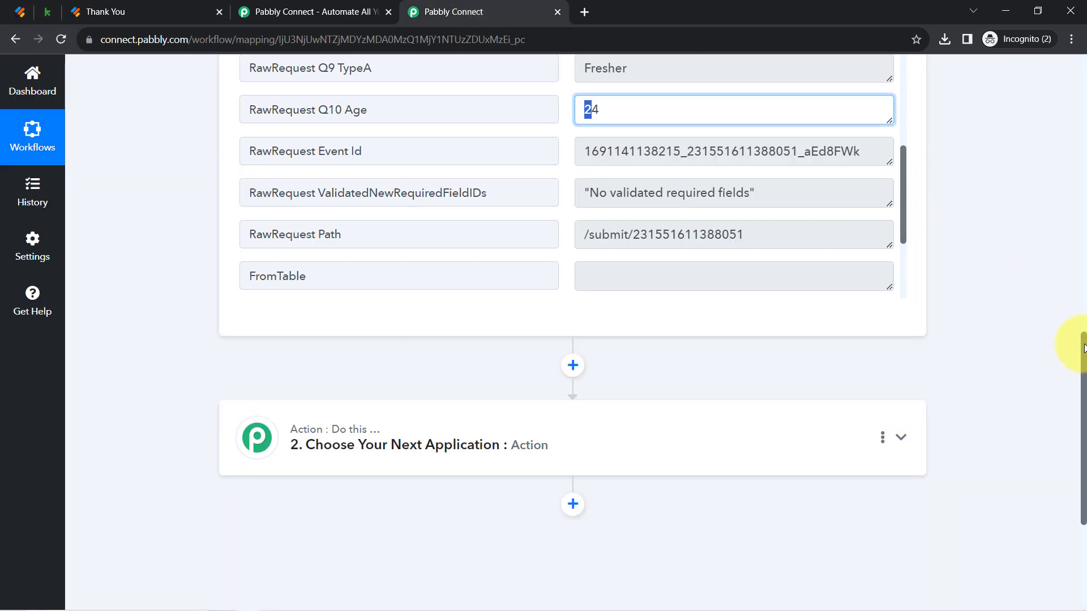
drag(1085, 348, 1071, 80)
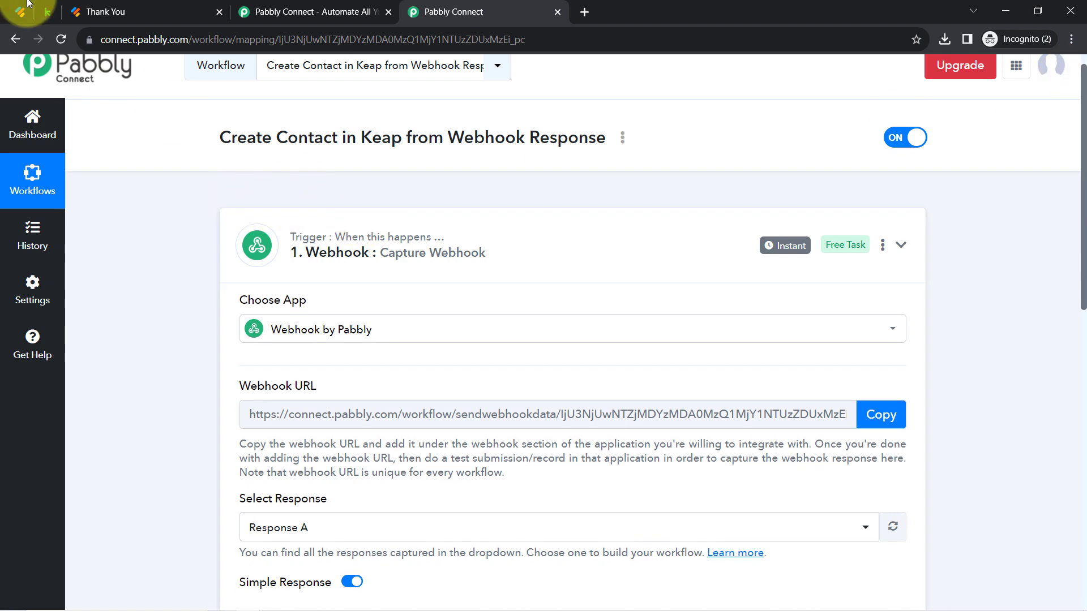
click(178, 20)
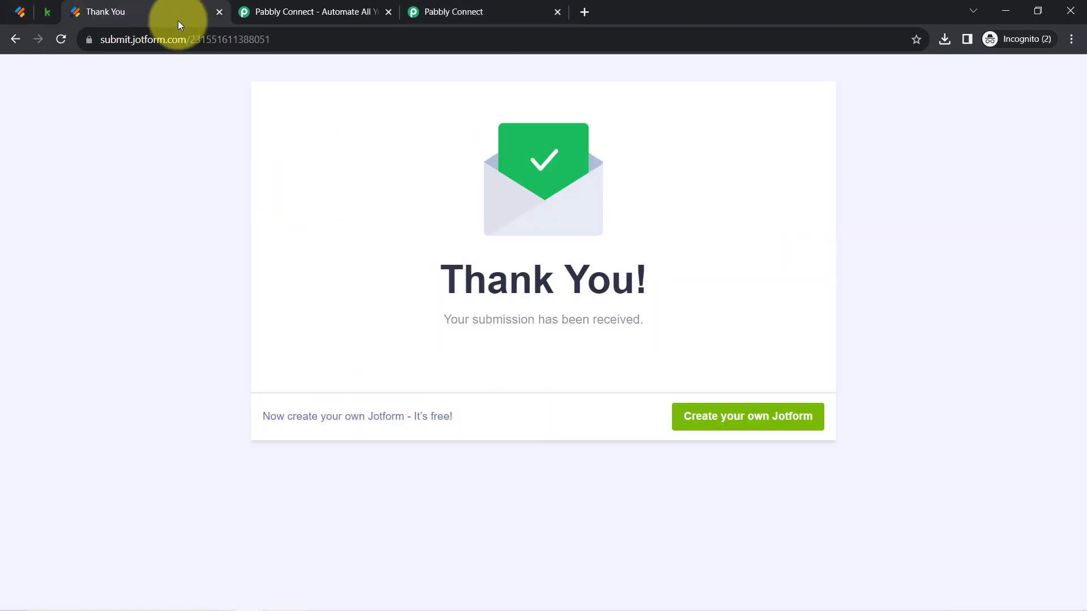
click(220, 11)
click(334, 7)
mouse_move(787, 243)
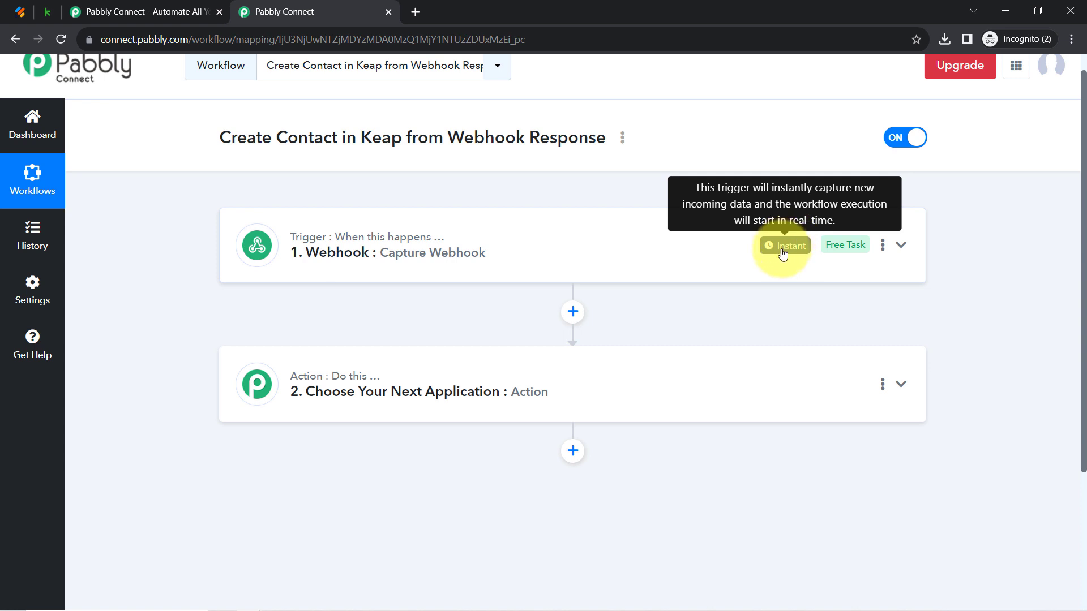
Search 'keap' and set action step 2 to Infusionsoft by Keap with the Create/Update Contact event
click(347, 419)
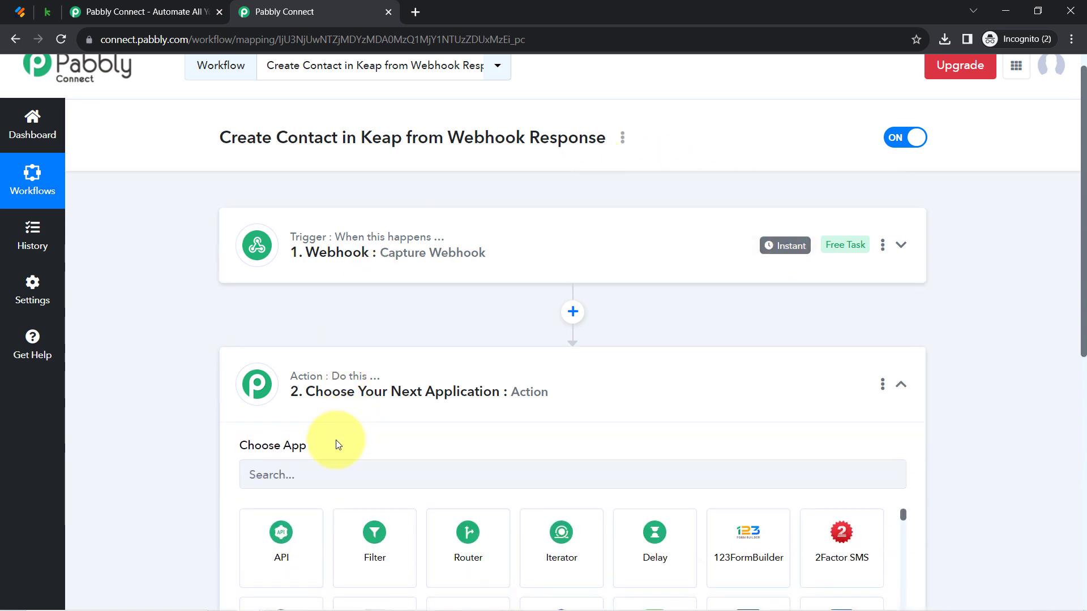
click(303, 483)
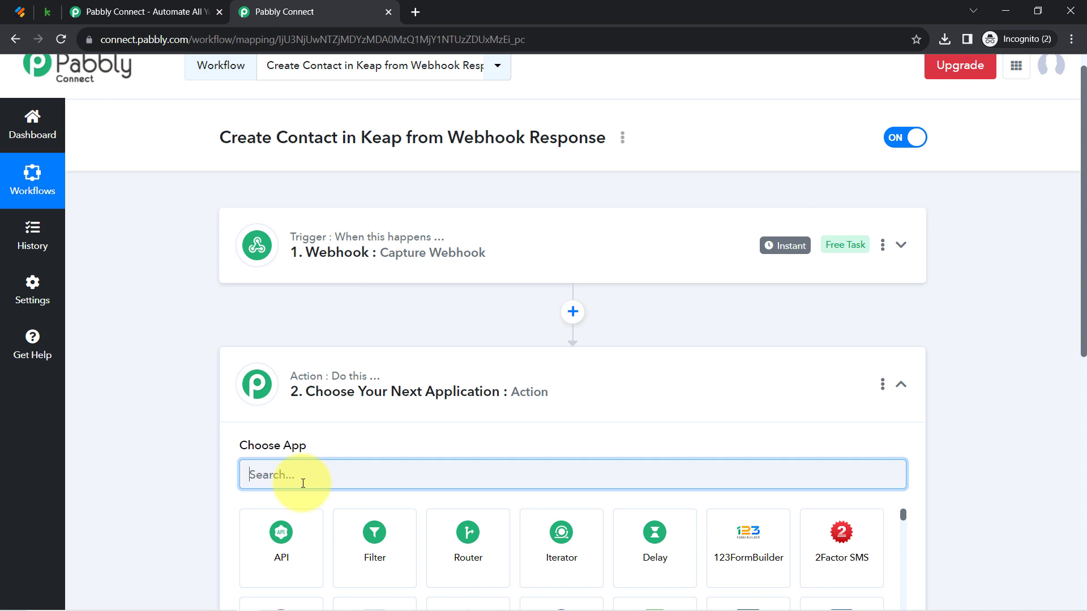
text(keap)
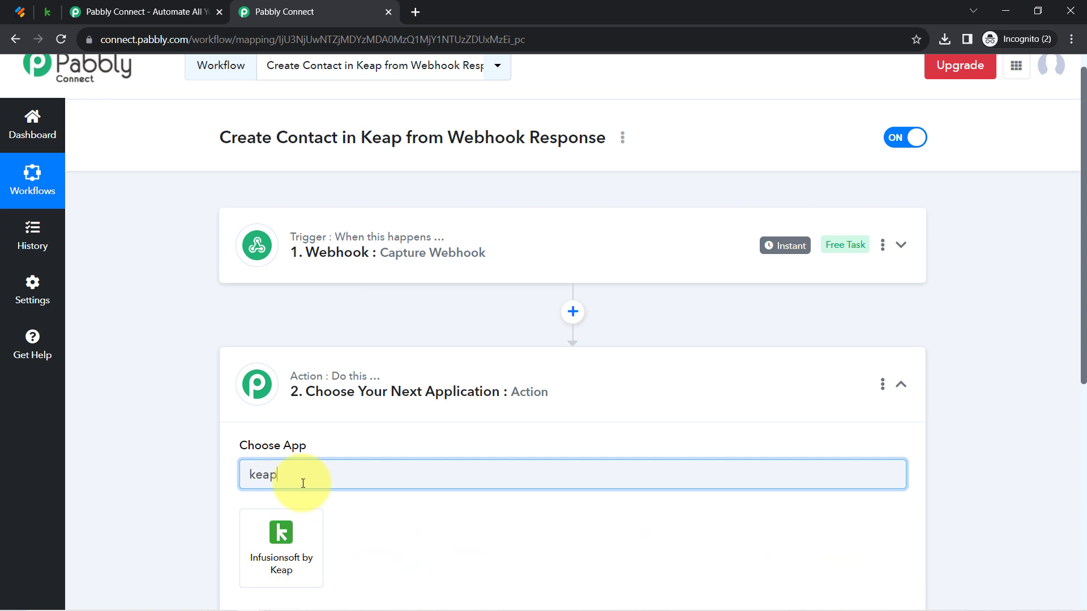
click(285, 561)
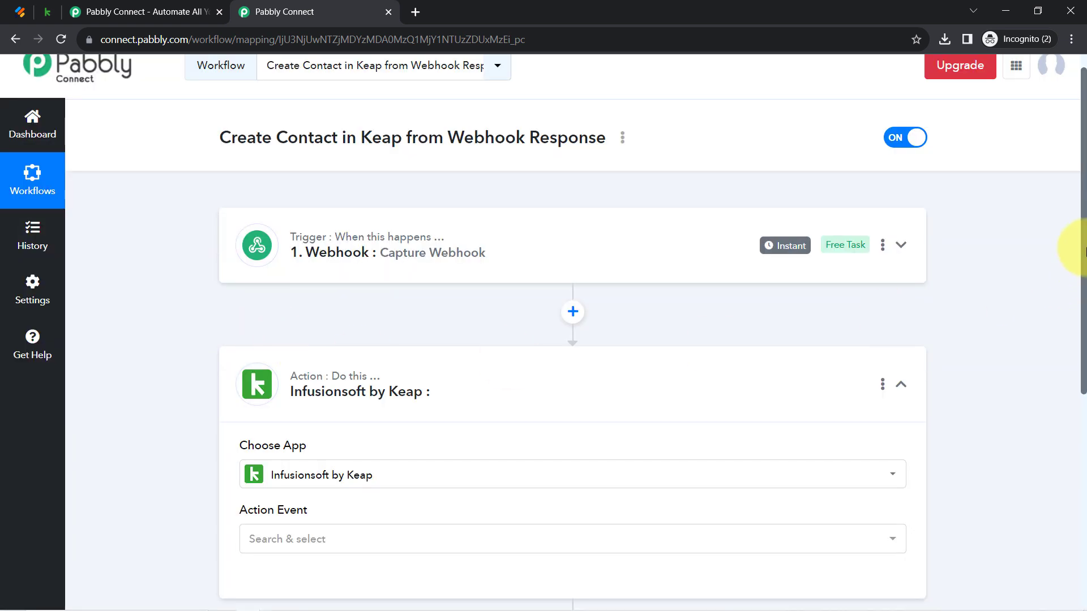
drag(1084, 245, 1084, 406)
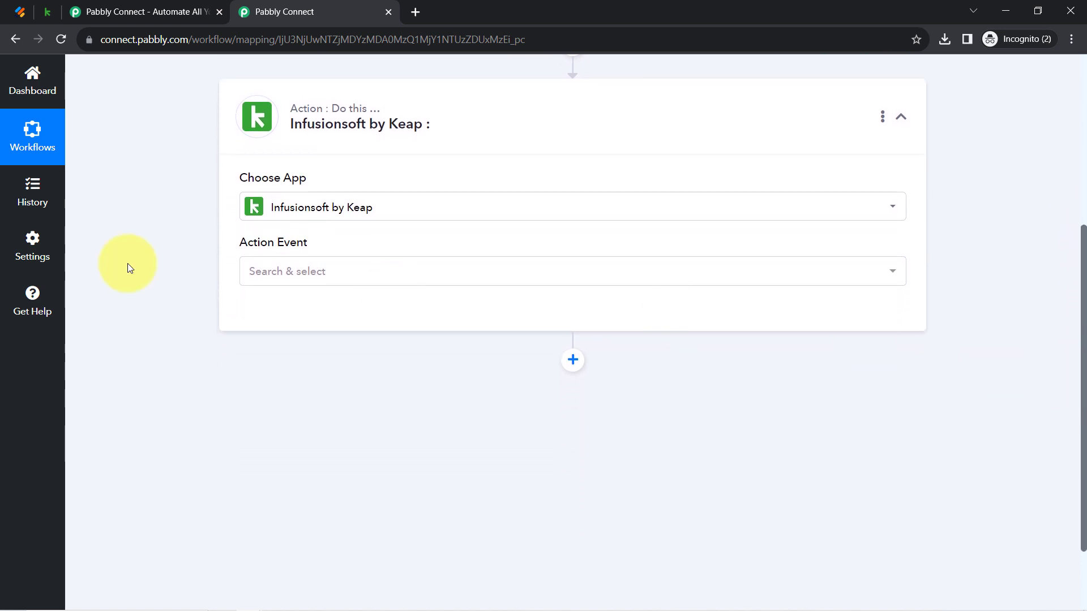
click(288, 279)
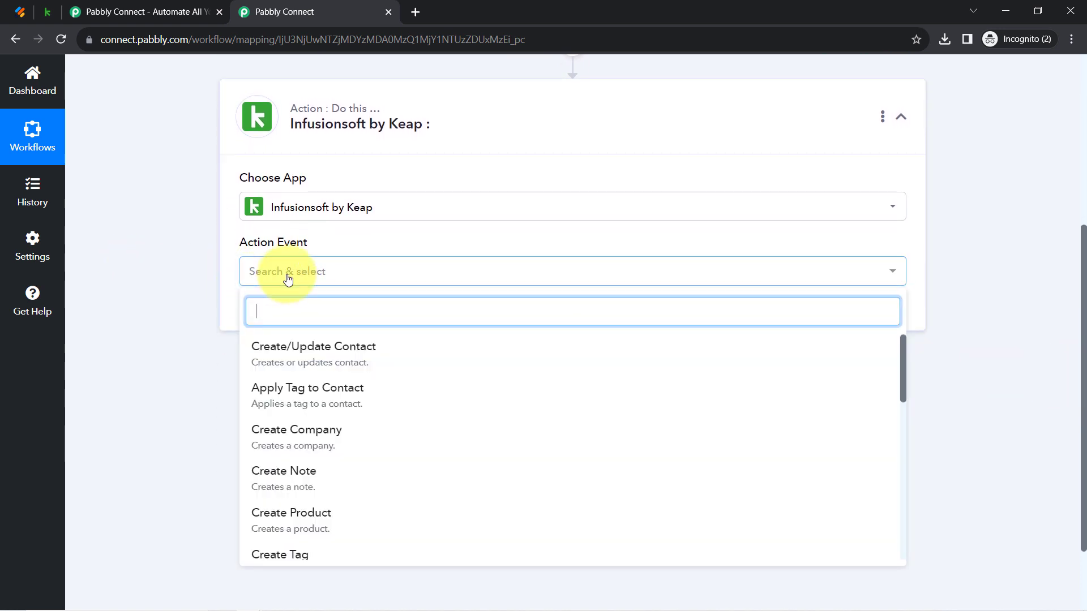
click(276, 357)
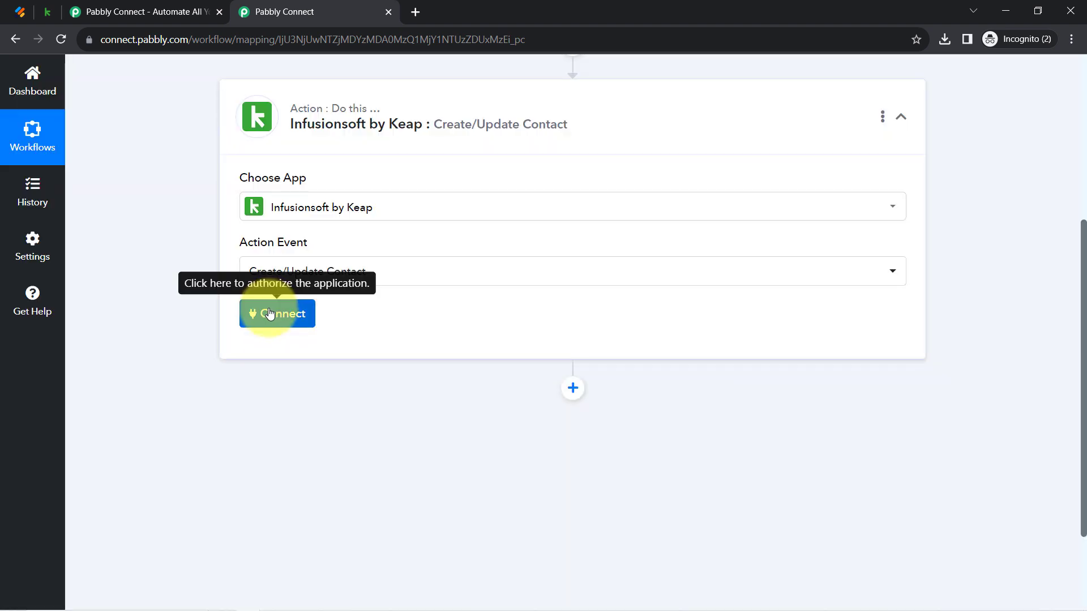
Add a new Keap connection, authenticate it and allow Pabbly Connect access to the account
click(270, 314)
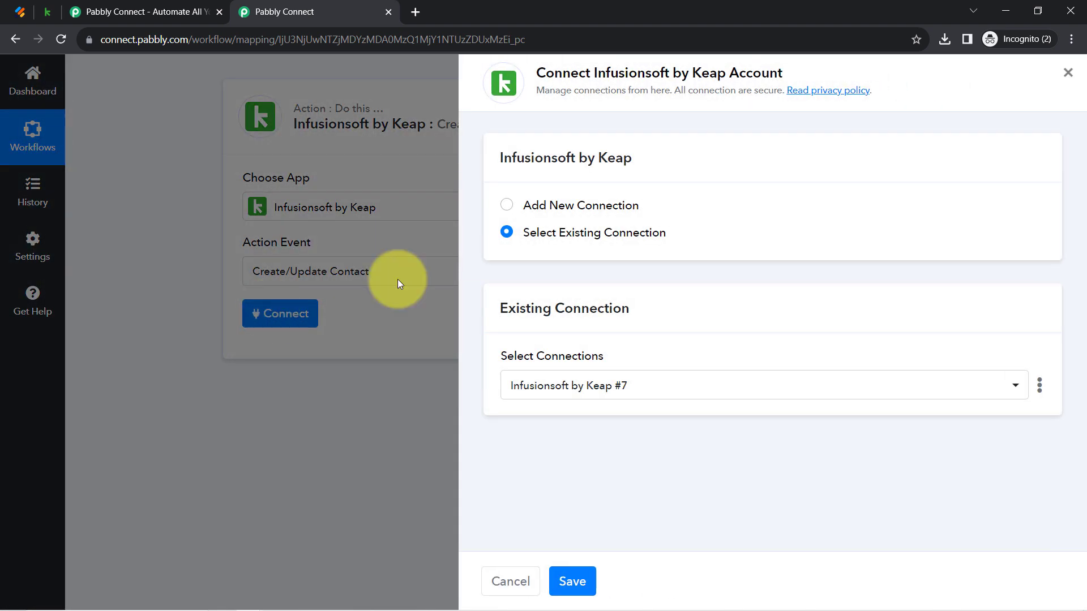
click(534, 208)
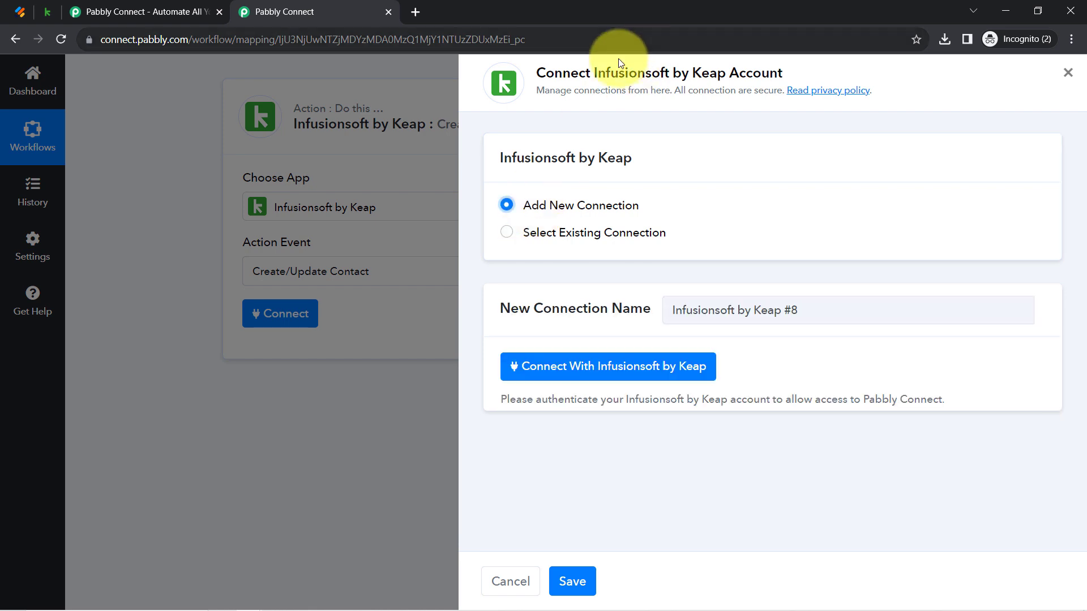
drag(585, 73, 723, 74)
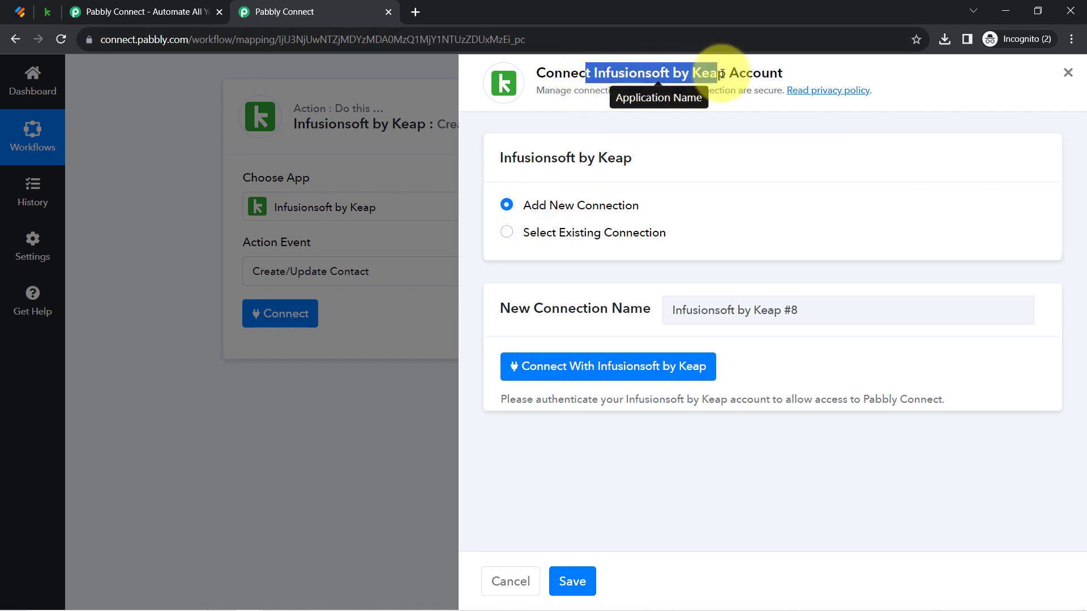
click(559, 373)
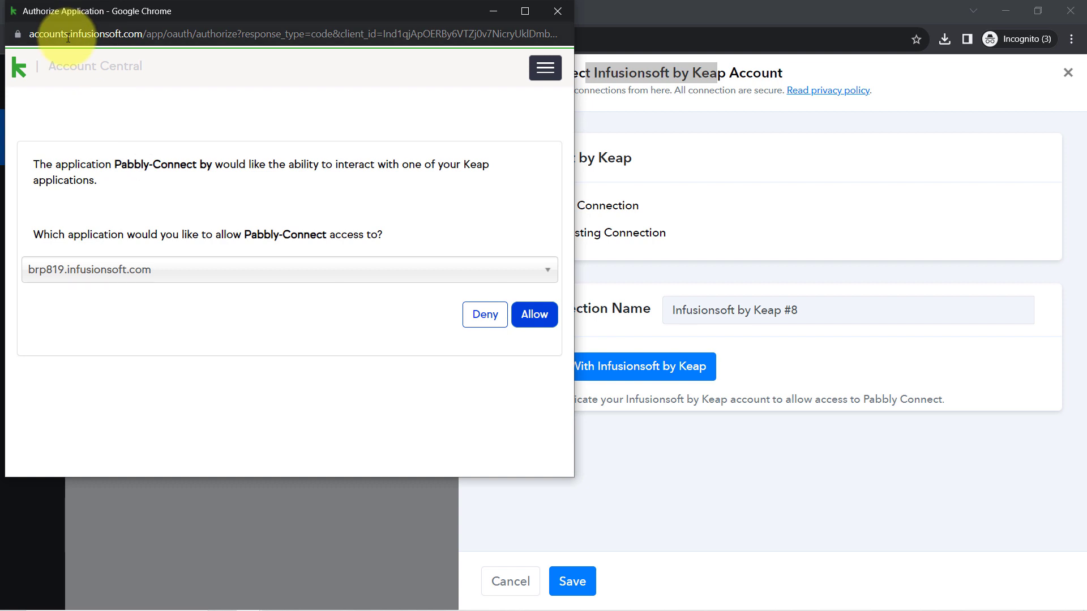
click(526, 320)
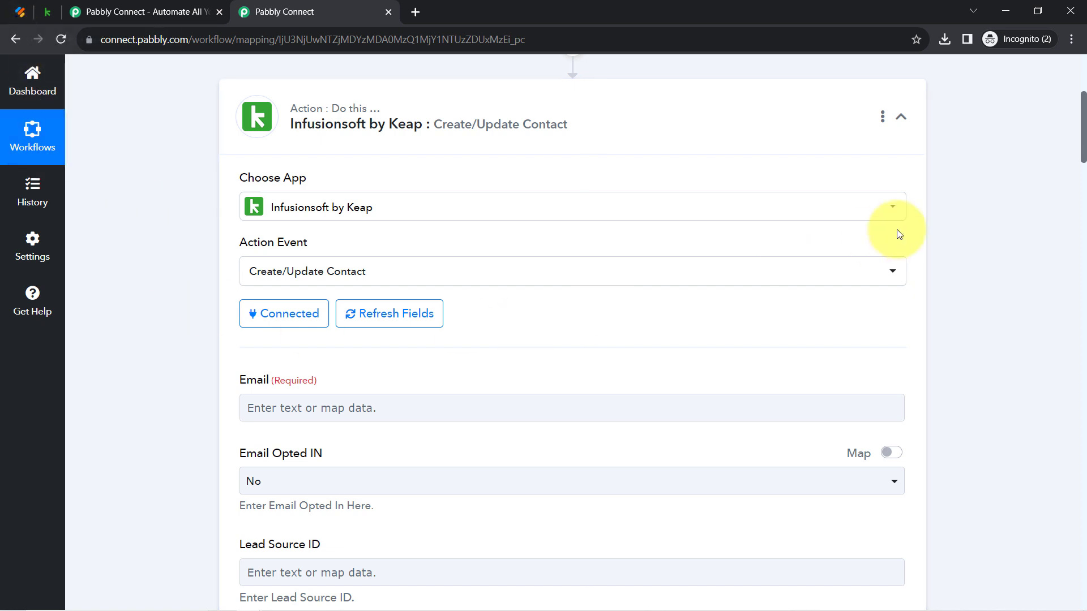
drag(1084, 145, 1041, 573)
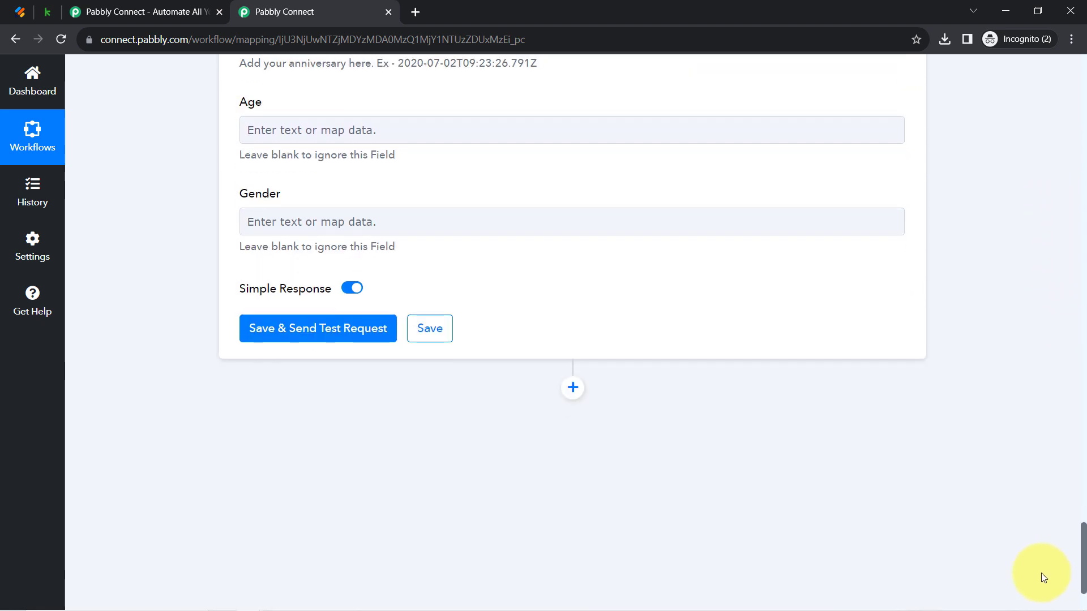
scroll(1041, 573, up, 20)
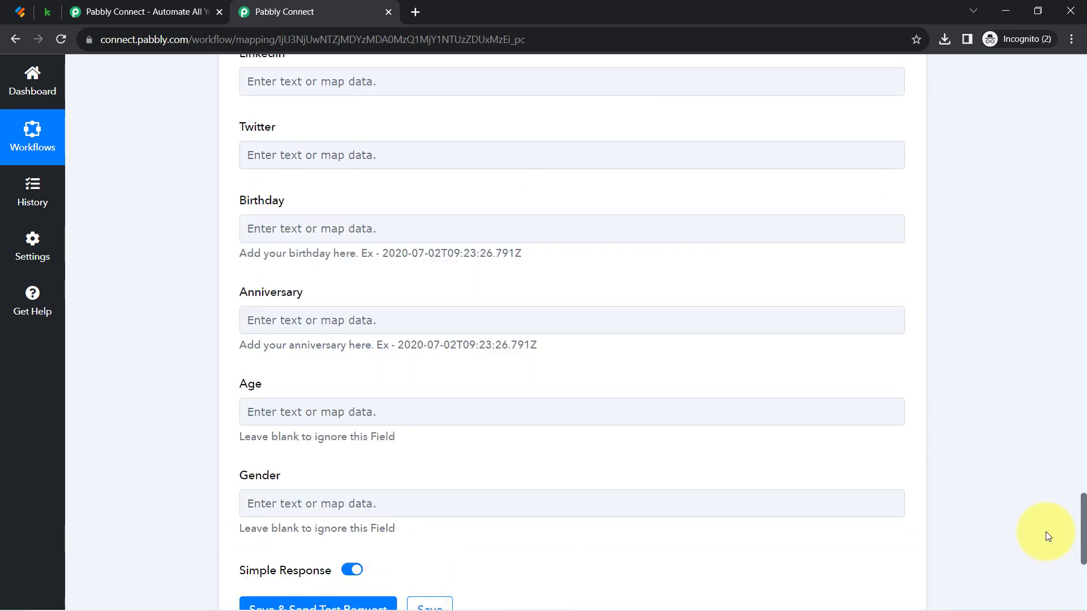
scroll(1023, 385, up, 15)
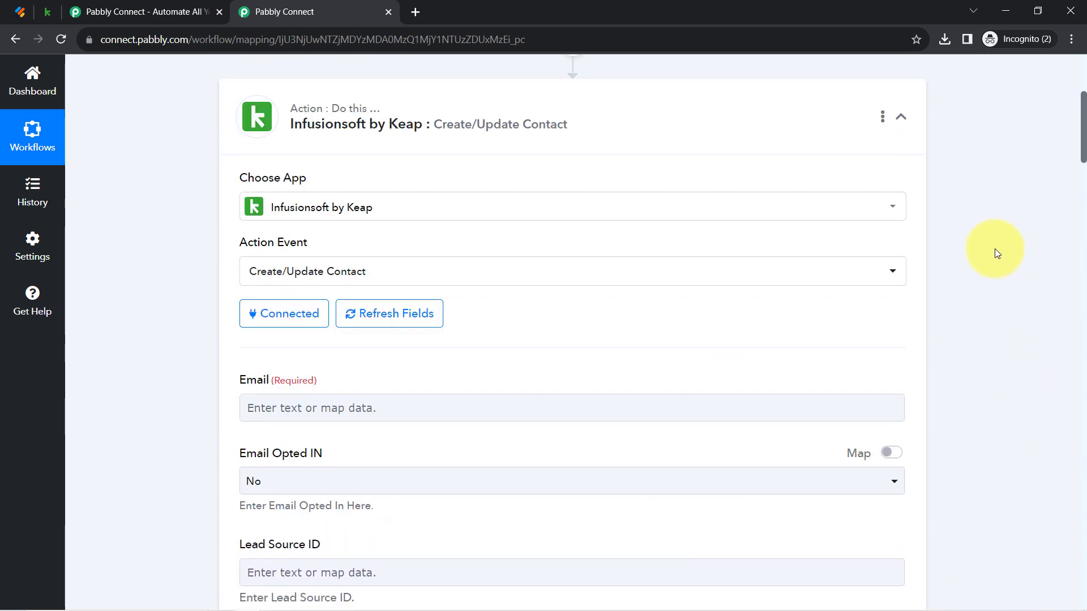
scroll(995, 249, up, 5)
click(555, 268)
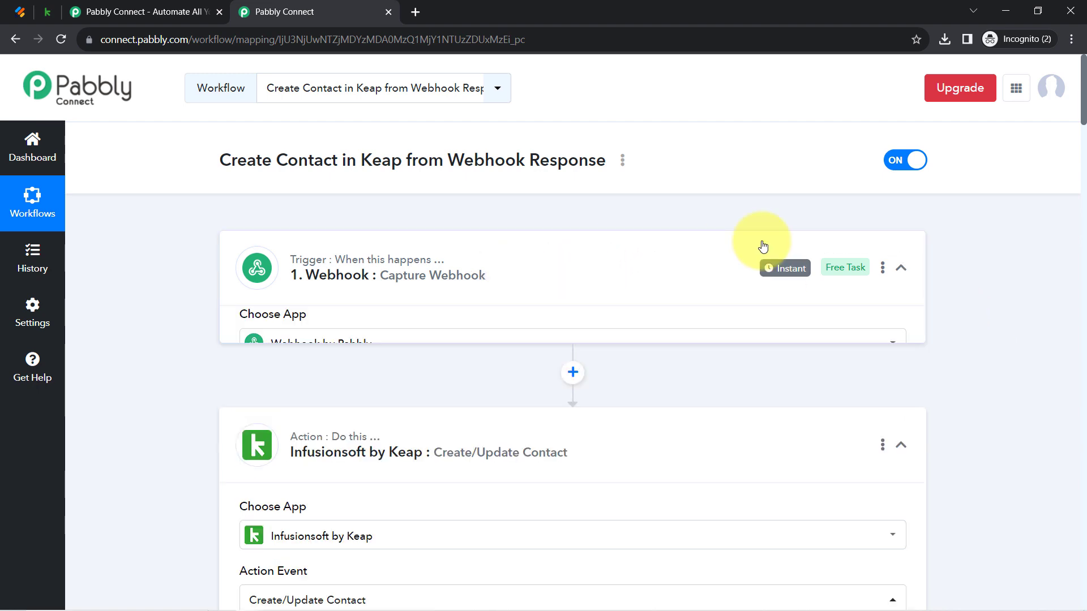
drag(1082, 93, 1079, 155)
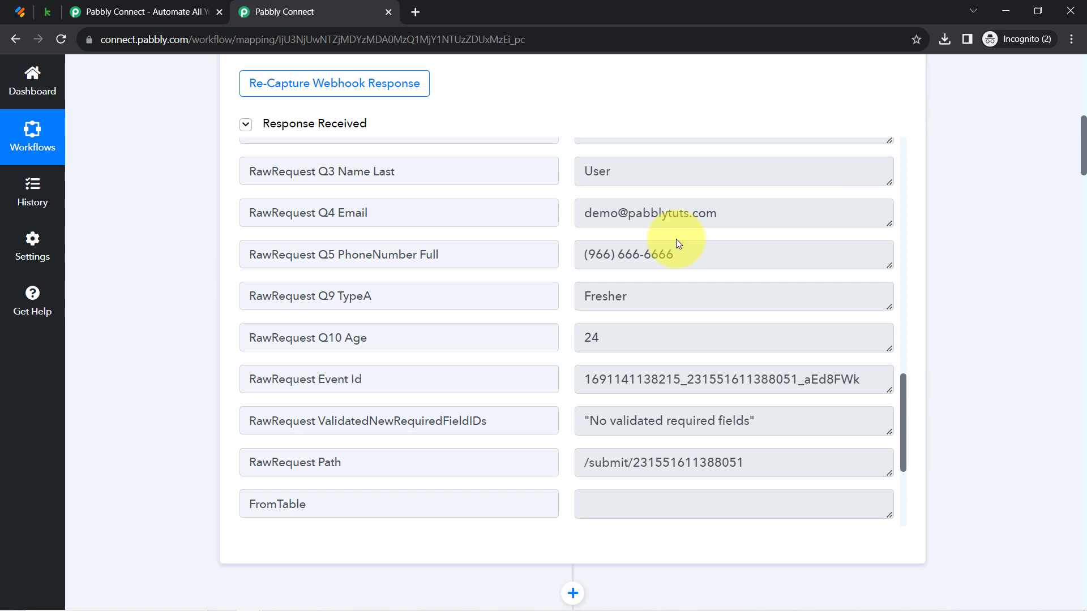
drag(1083, 150, 1073, 225)
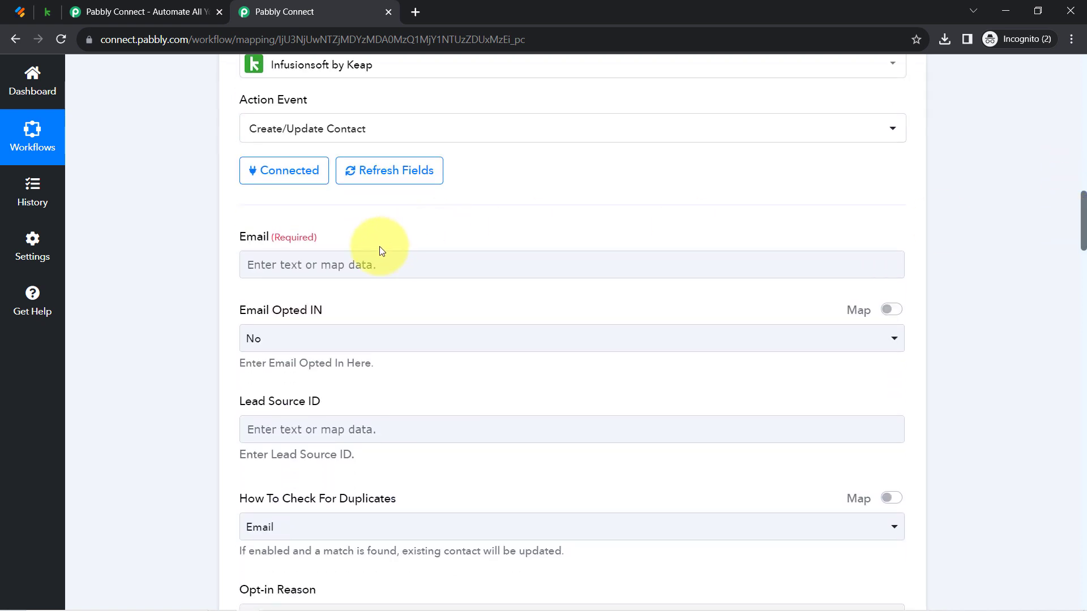
Map the submitted email address from the webhook data into the Keap Email field
click(365, 264)
text(dc)
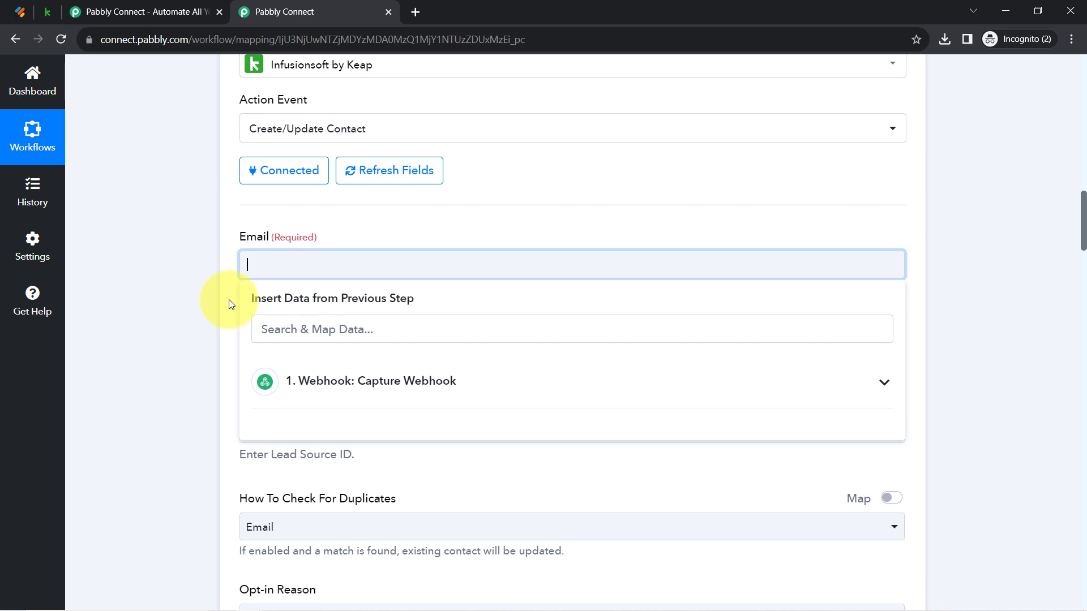
click(172, 319)
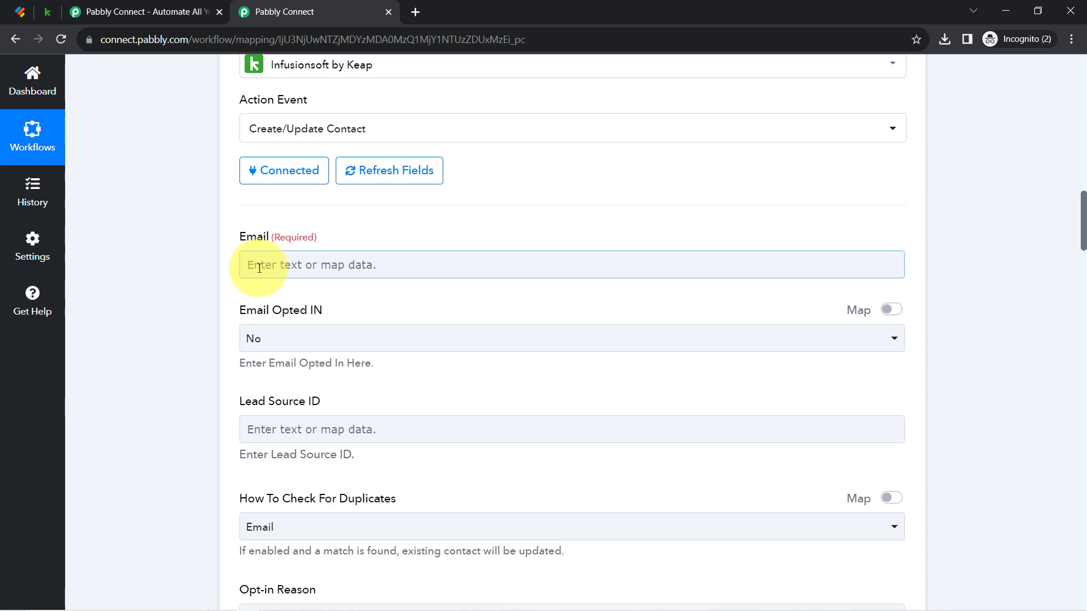
click(1000, 172)
mouse_move(1082, 227)
mouse_down()
mouse_move(1082, 150)
mouse_move(1082, 247)
mouse_up()
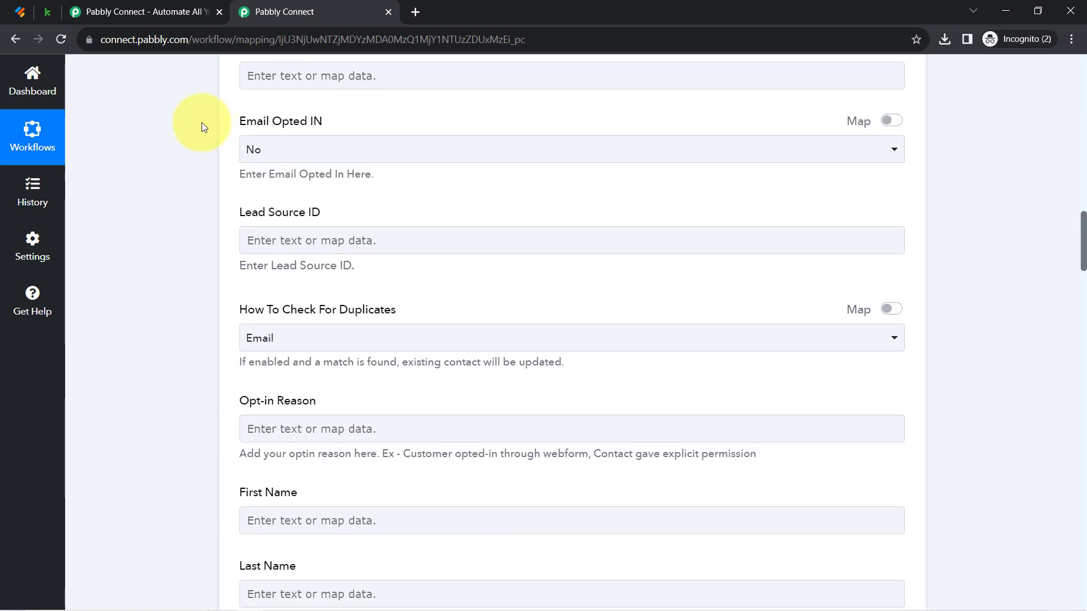
scroll(274, 193, up, 2)
click(266, 217)
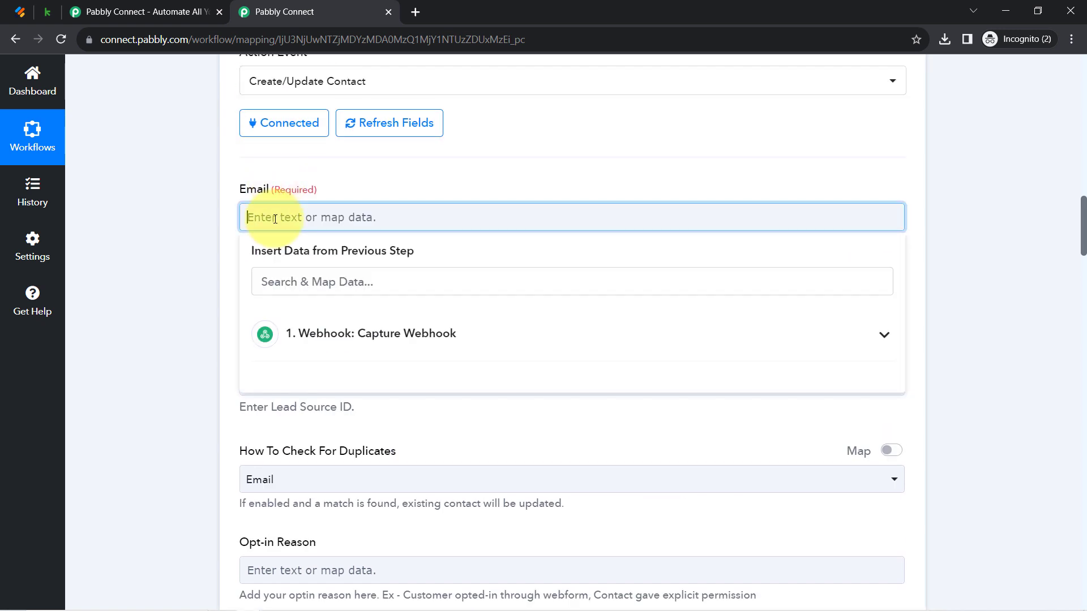
click(273, 288)
text(@)
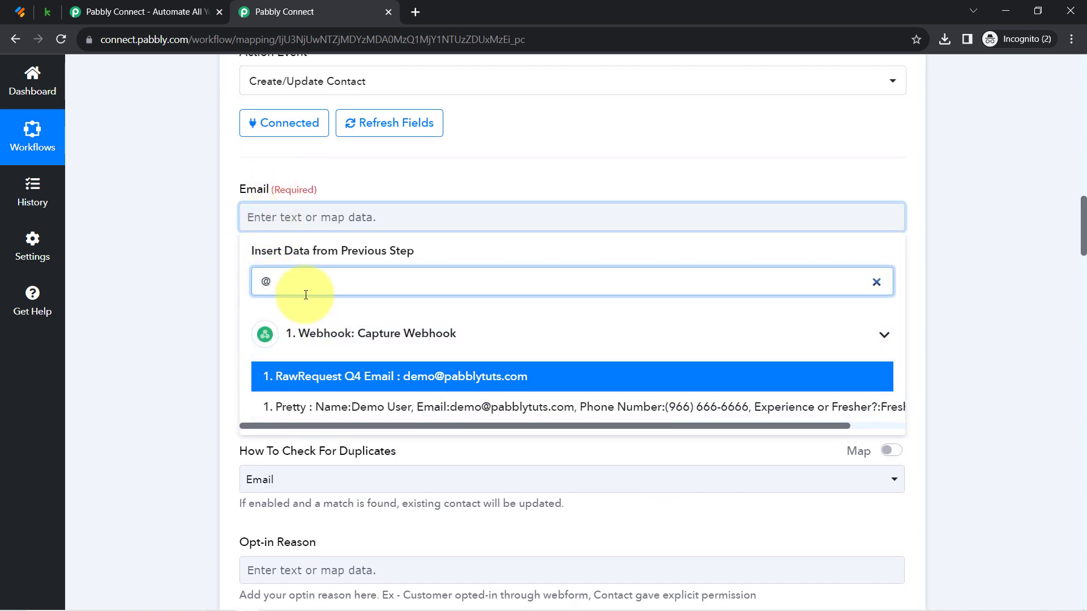
key(BackSpace)
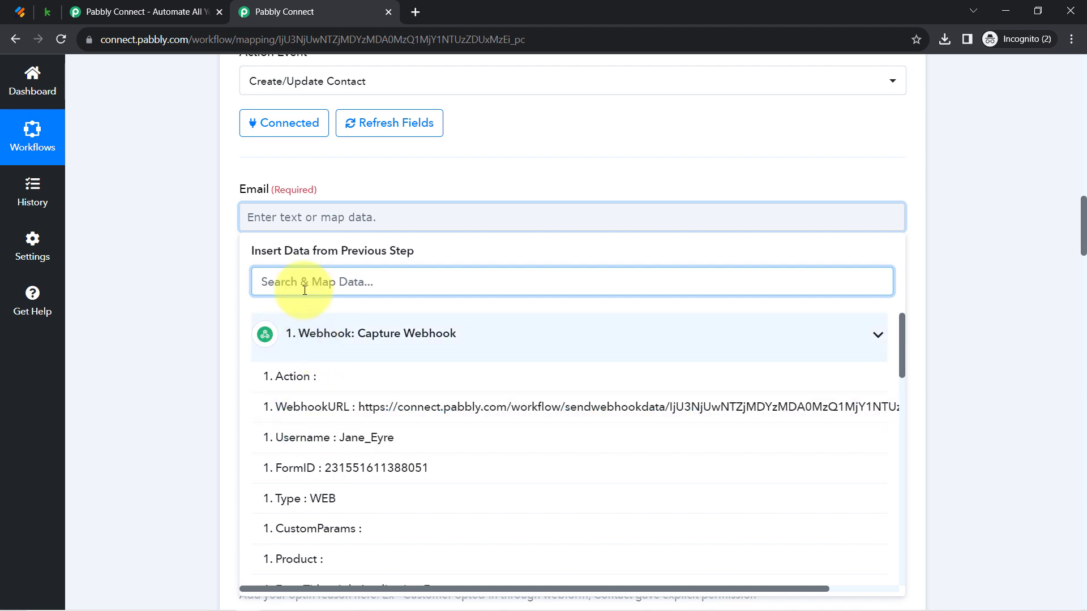
text(@)
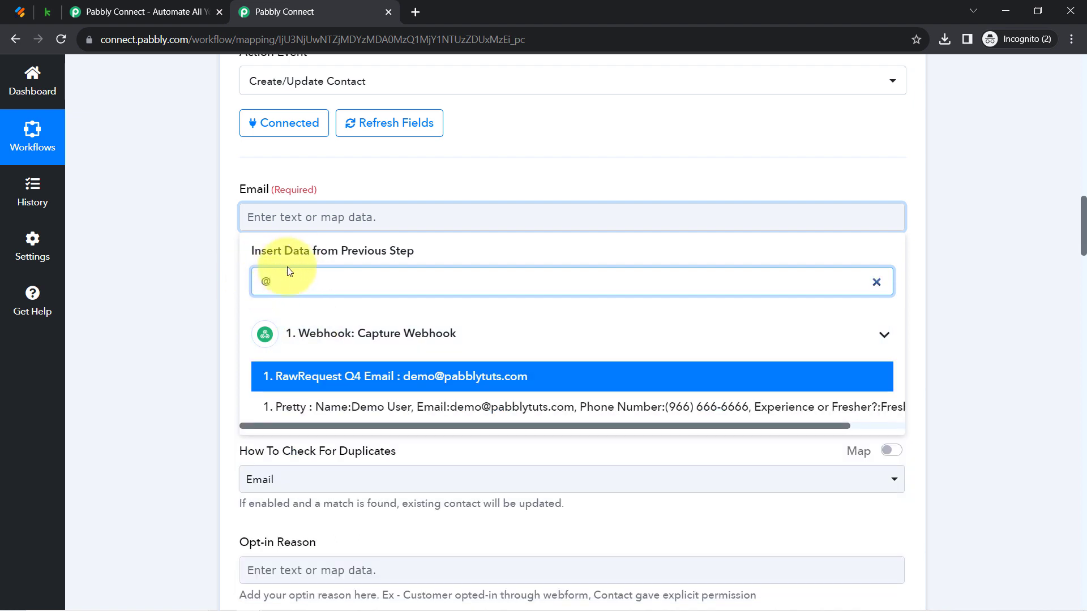
click(380, 377)
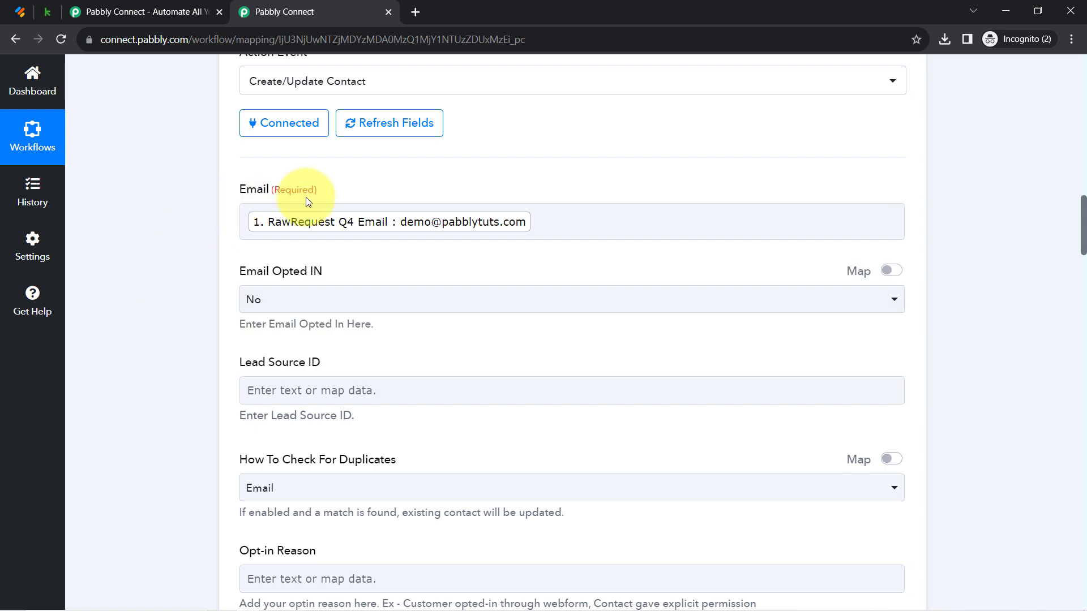
Map the submitted first and last names into the First Name and Last Name fields
drag(1083, 212, 1083, 268)
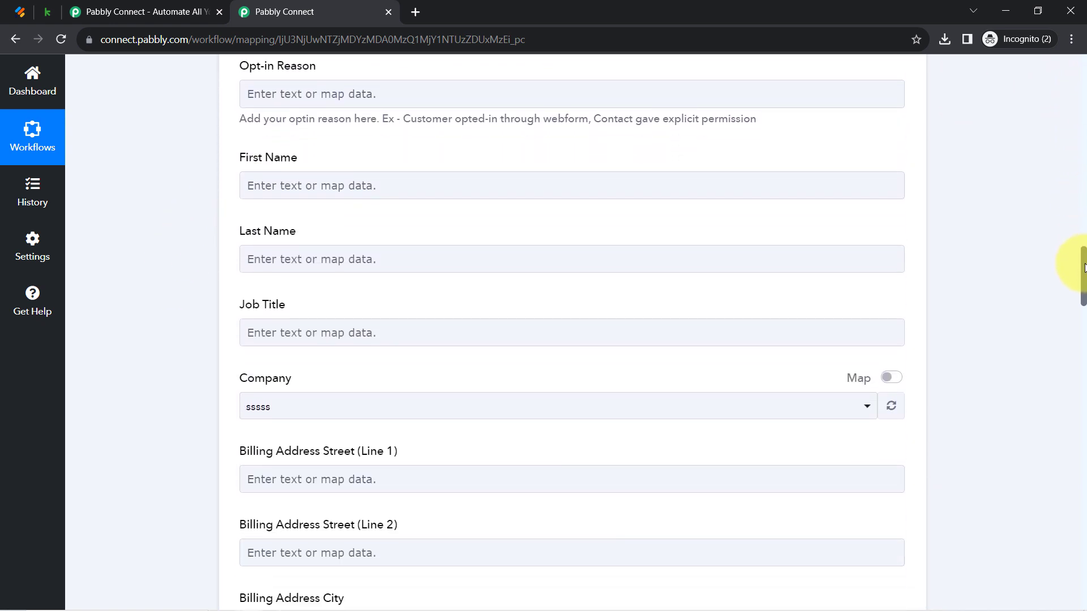
click(361, 176)
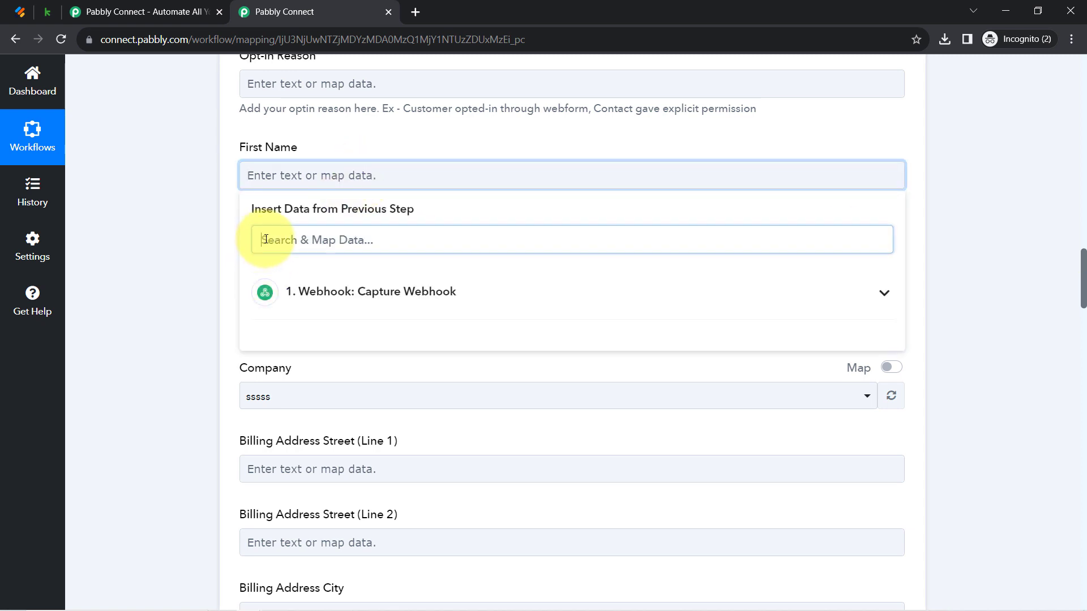
text(dem)
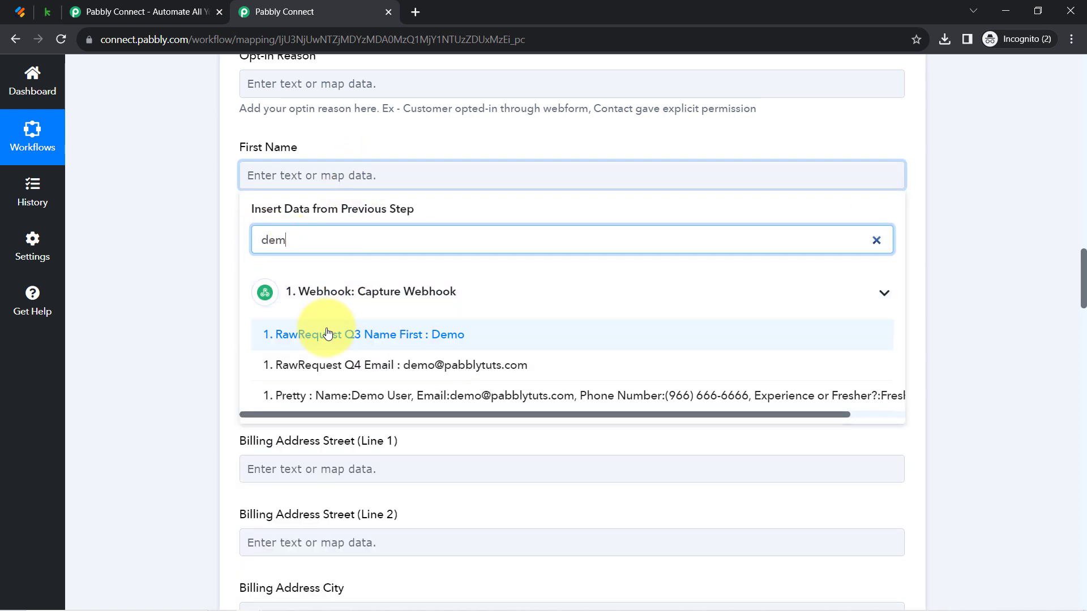
click(328, 334)
click(255, 256)
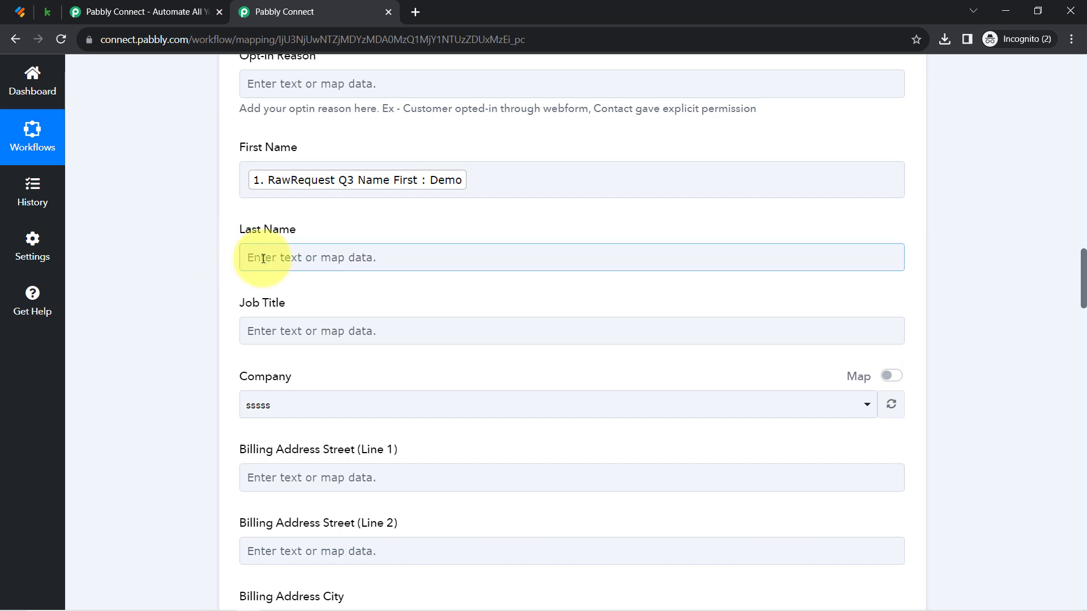
click(277, 322)
text(user)
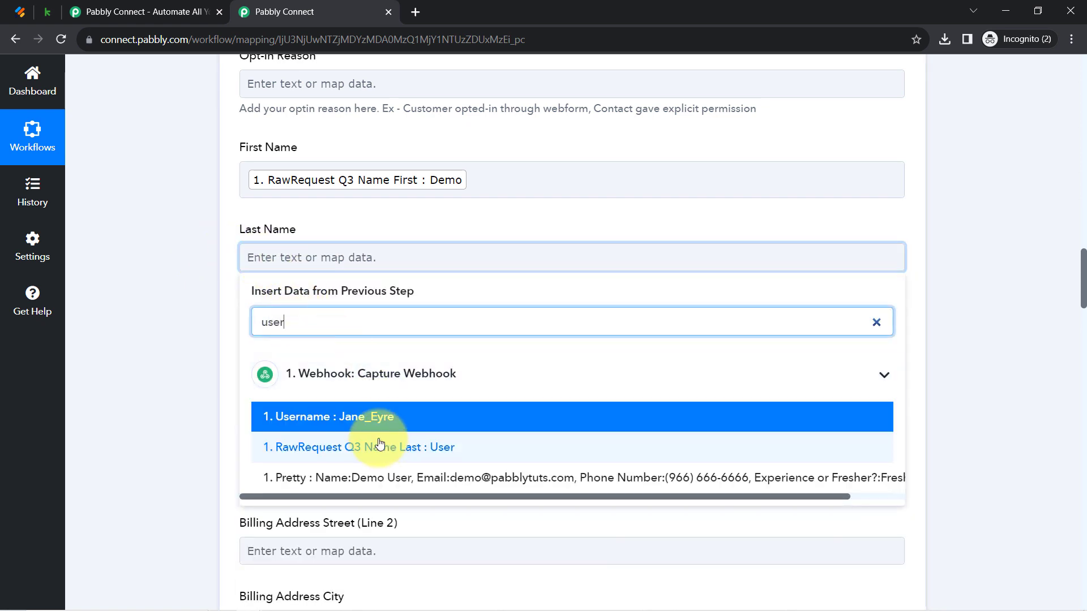
click(437, 447)
click(175, 306)
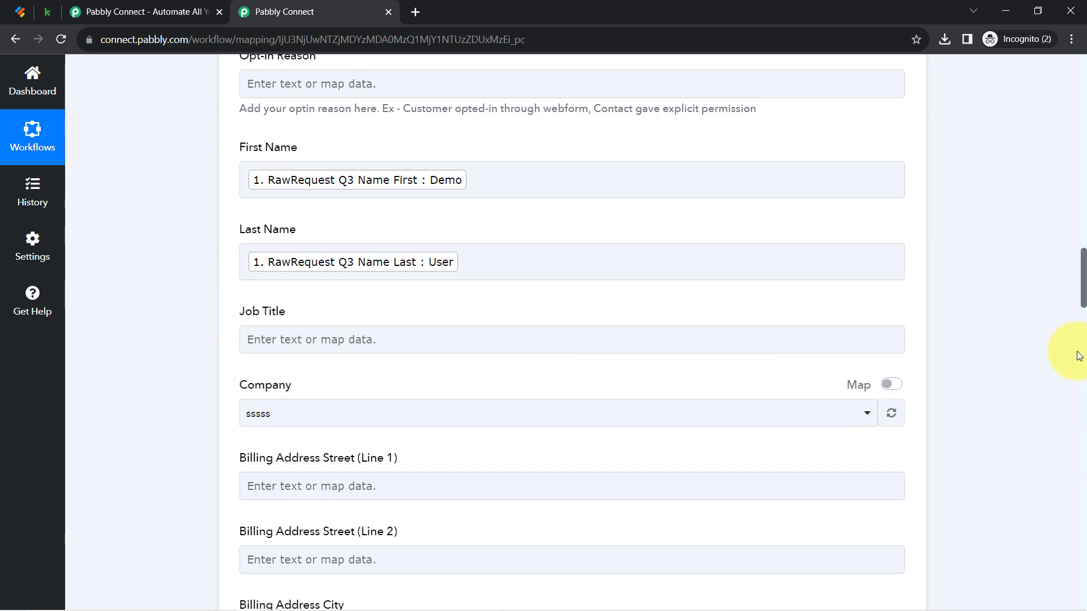
Map the submitted phone number, found by searching '96', into the Phone1 field
drag(1084, 276, 1059, 479)
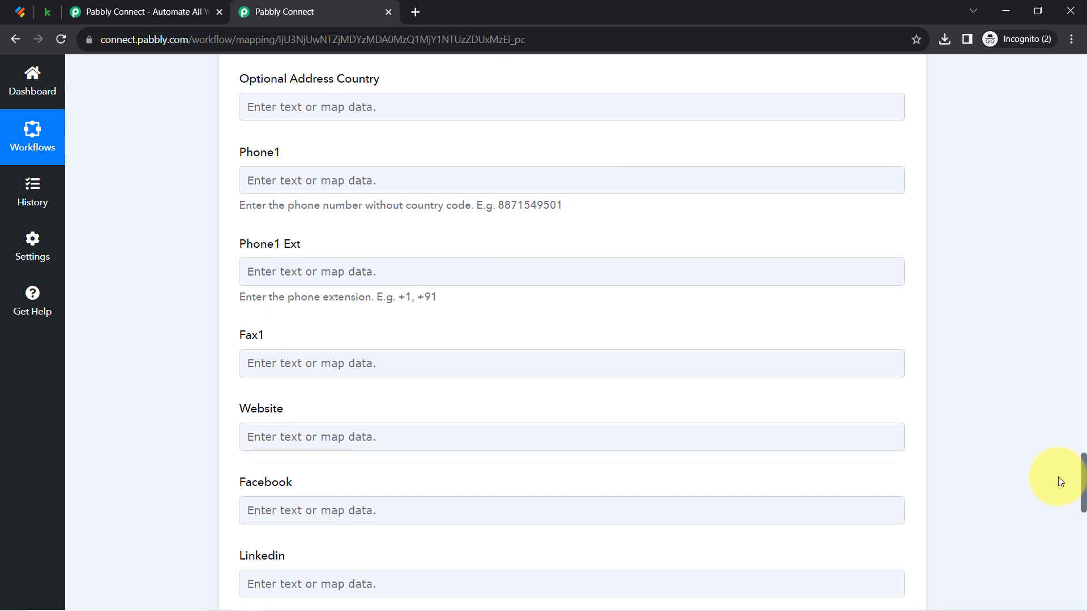
click(321, 181)
click(284, 190)
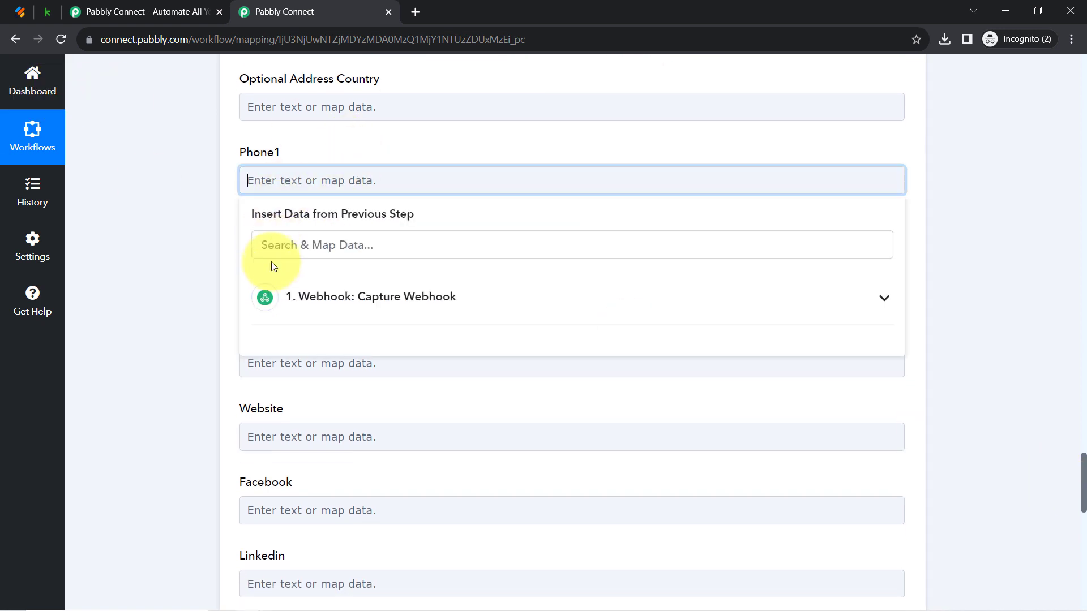
text(96)
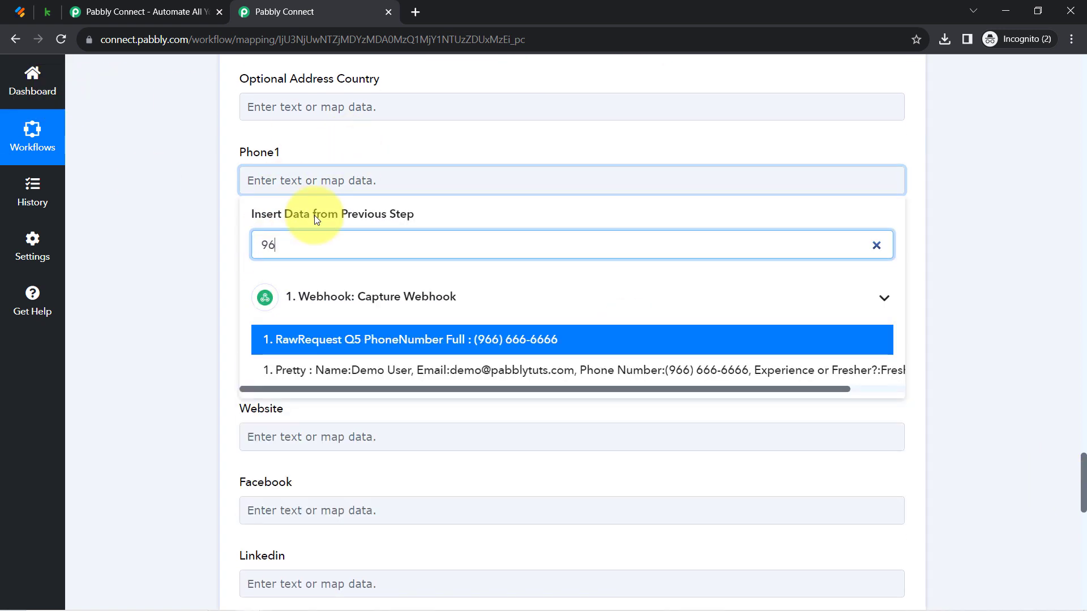
click(291, 340)
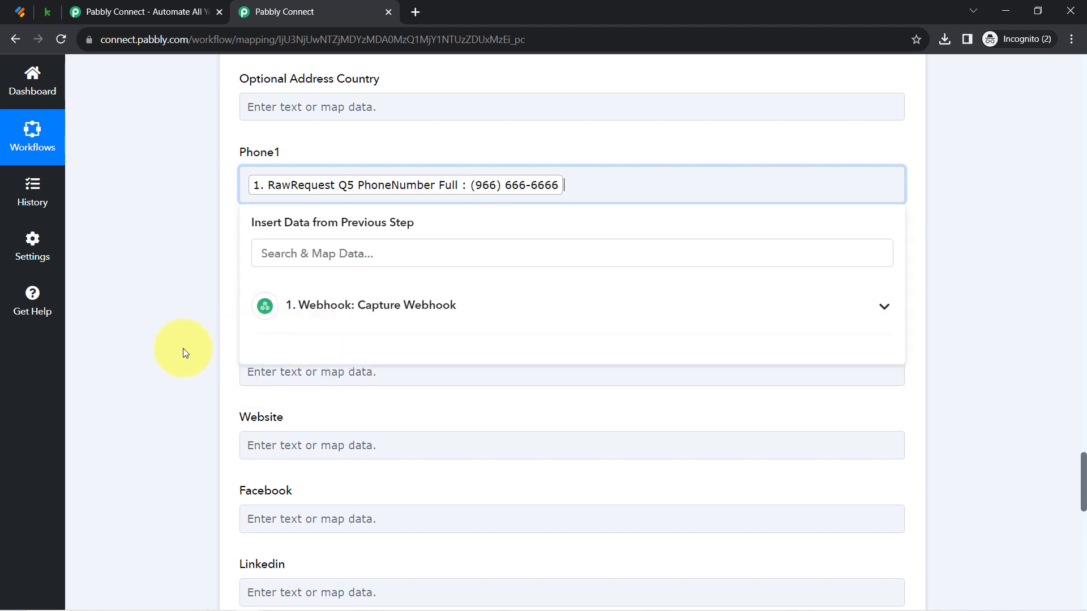
click(182, 352)
drag(1083, 461, 1082, 533)
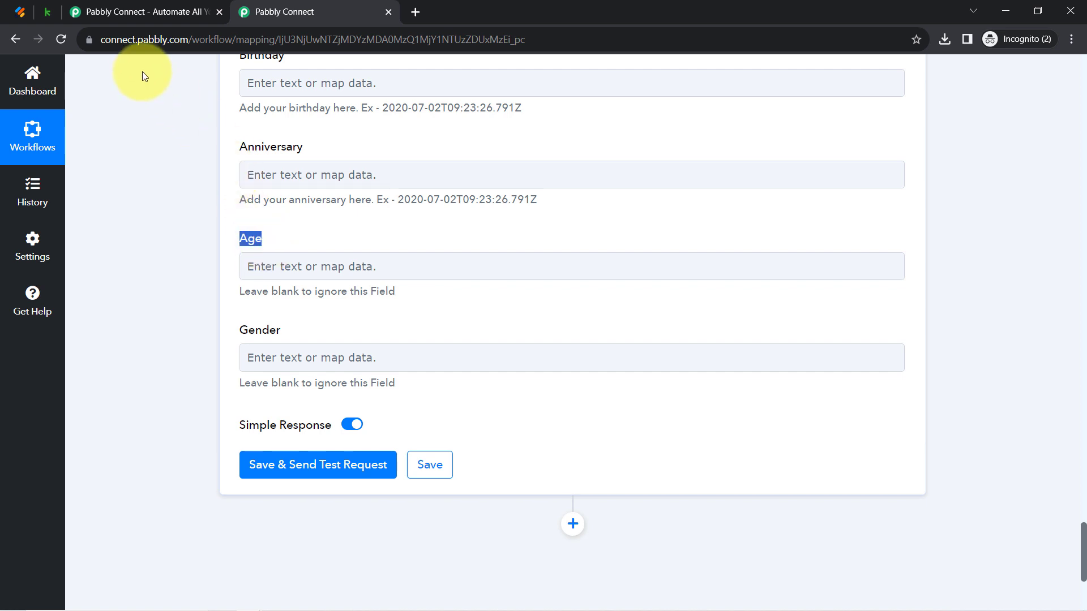
Check the Jotform form's fields in the form editor
click(28, 15)
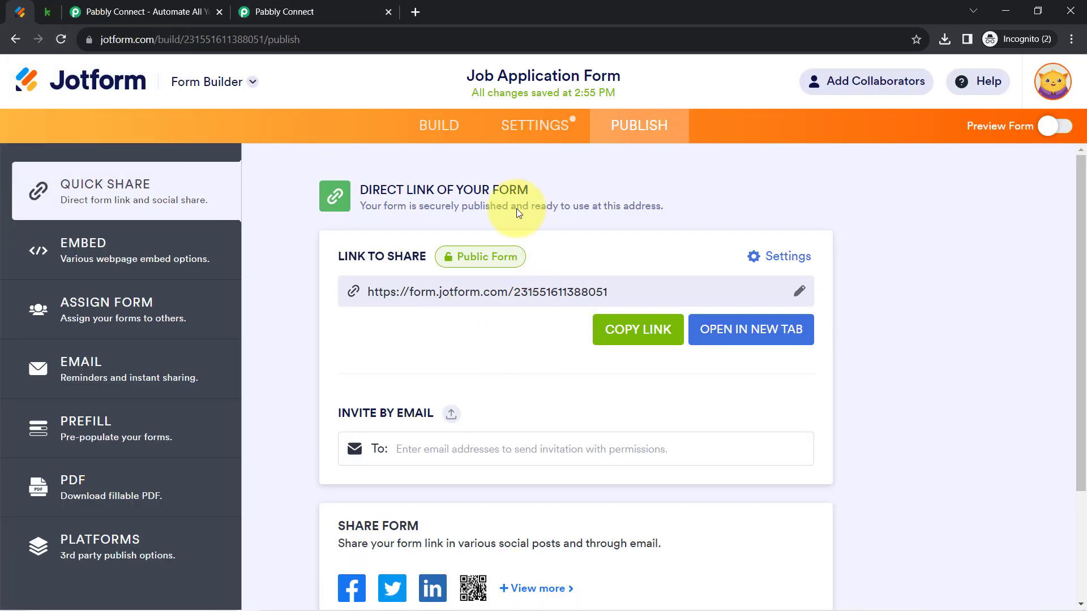
click(549, 137)
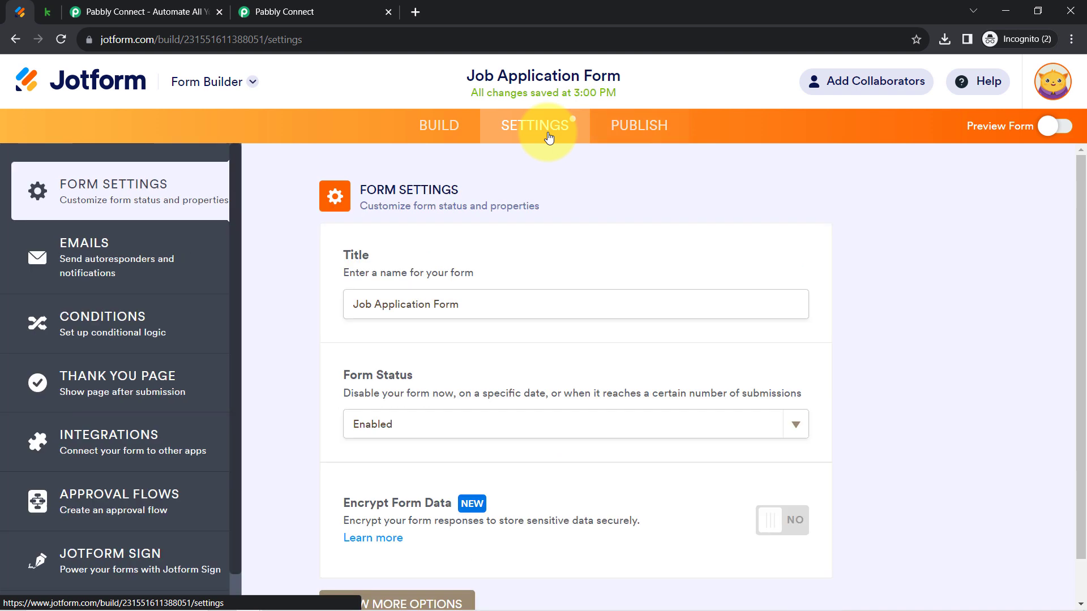
click(433, 131)
click(412, 170)
scroll(221, 498, down, 10)
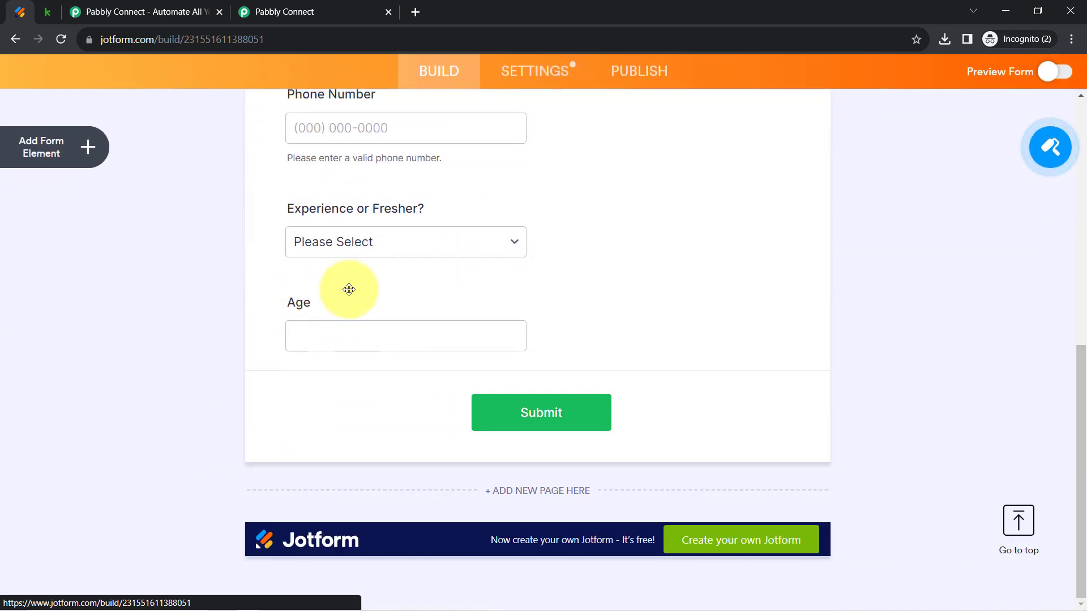
Map the webhook's RawRequest Q10 Age value (24) into the Age field
click(262, 12)
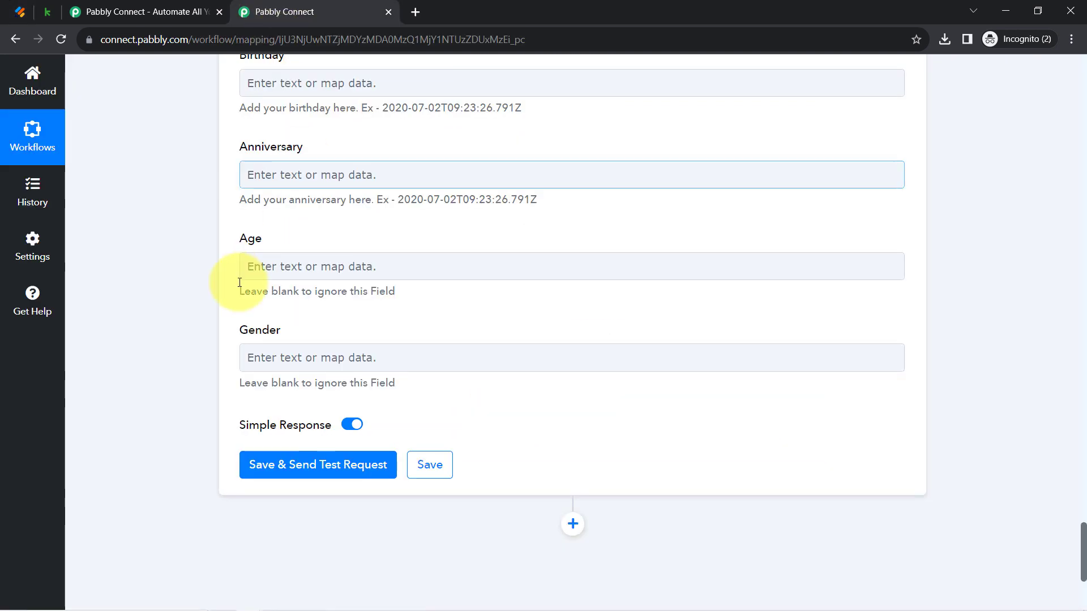
click(261, 267)
click(275, 337)
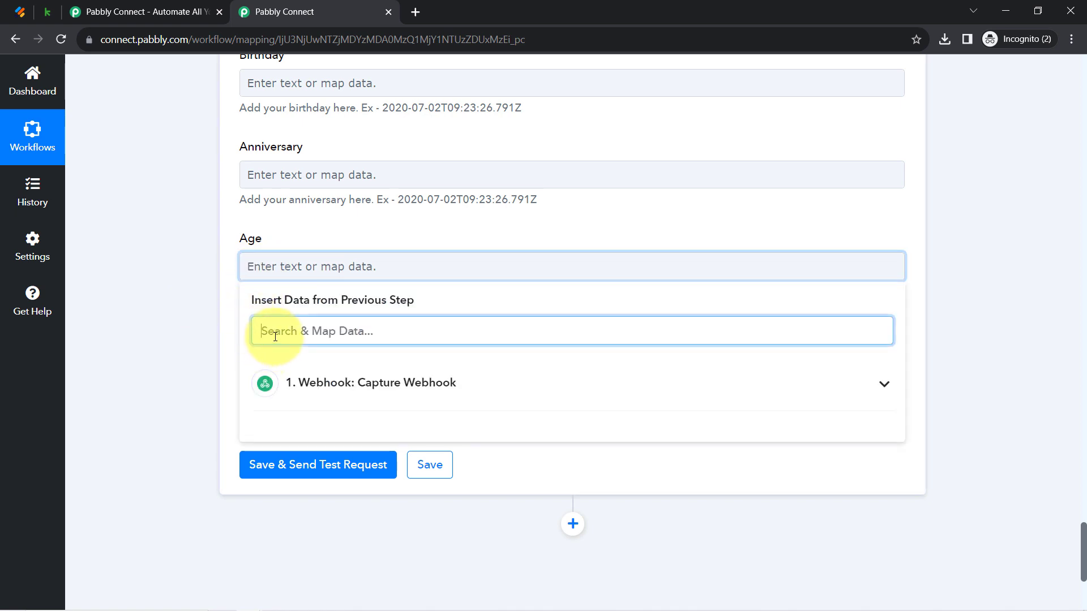
text(24)
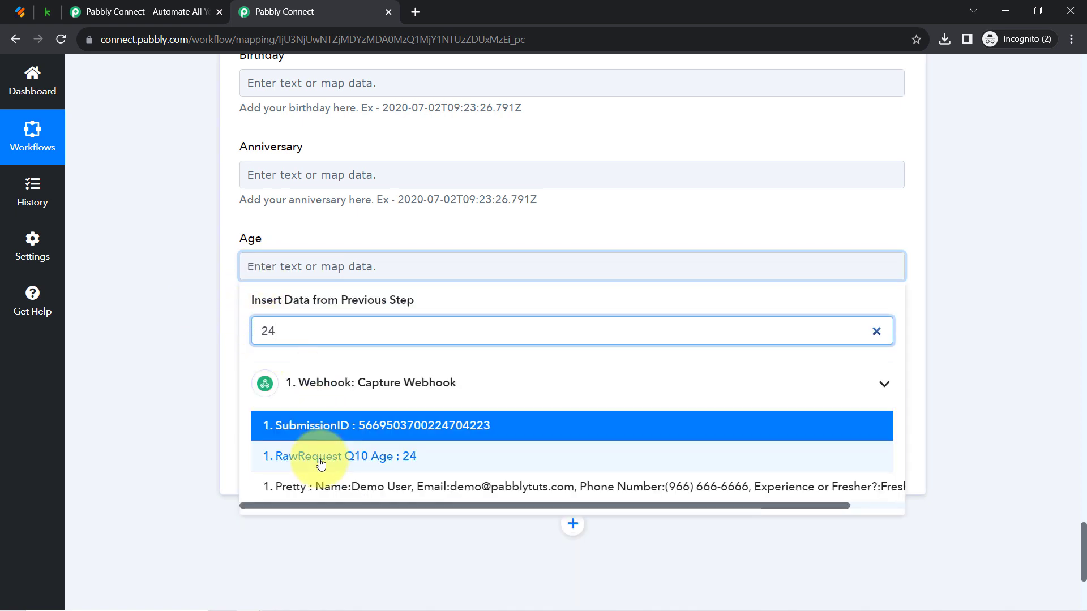
click(291, 457)
click(198, 359)
scroll(186, 339, down, 3)
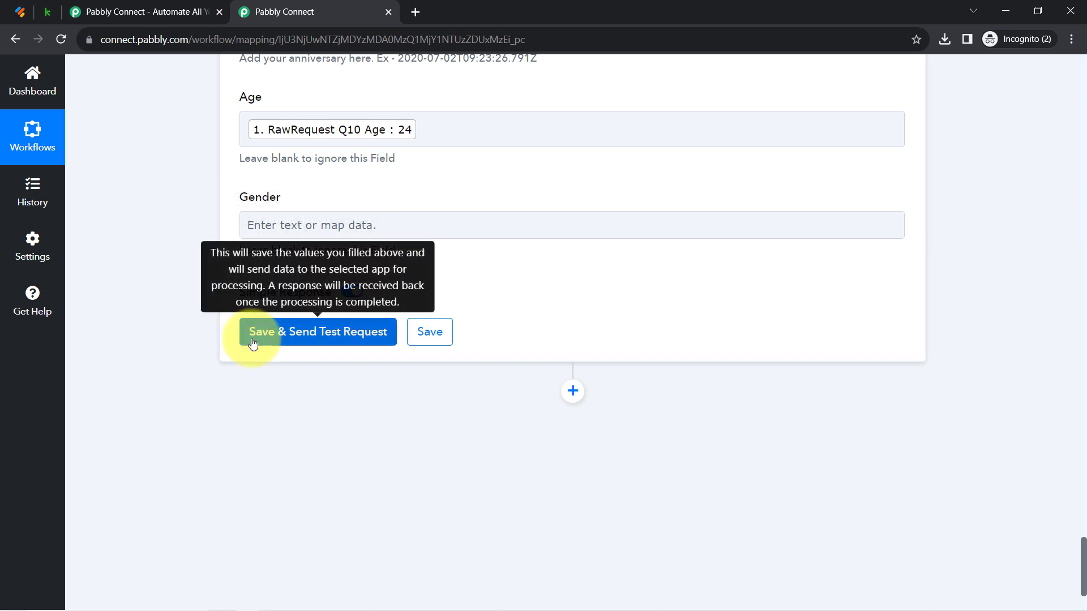
Save the Keap action and send a test request, then reload the Keap People contacts list
click(49, 12)
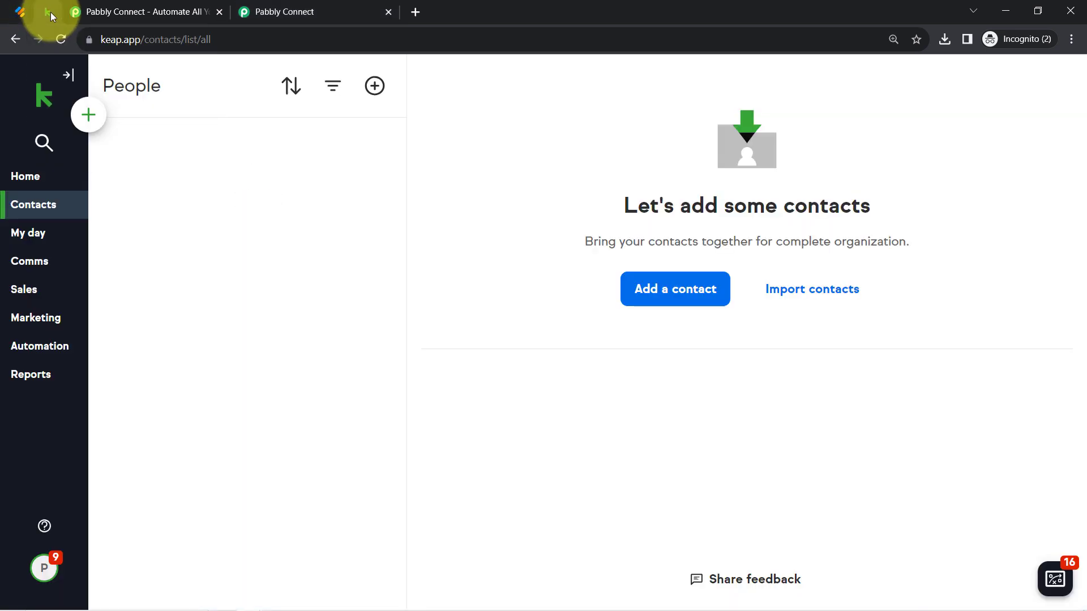
click(264, 11)
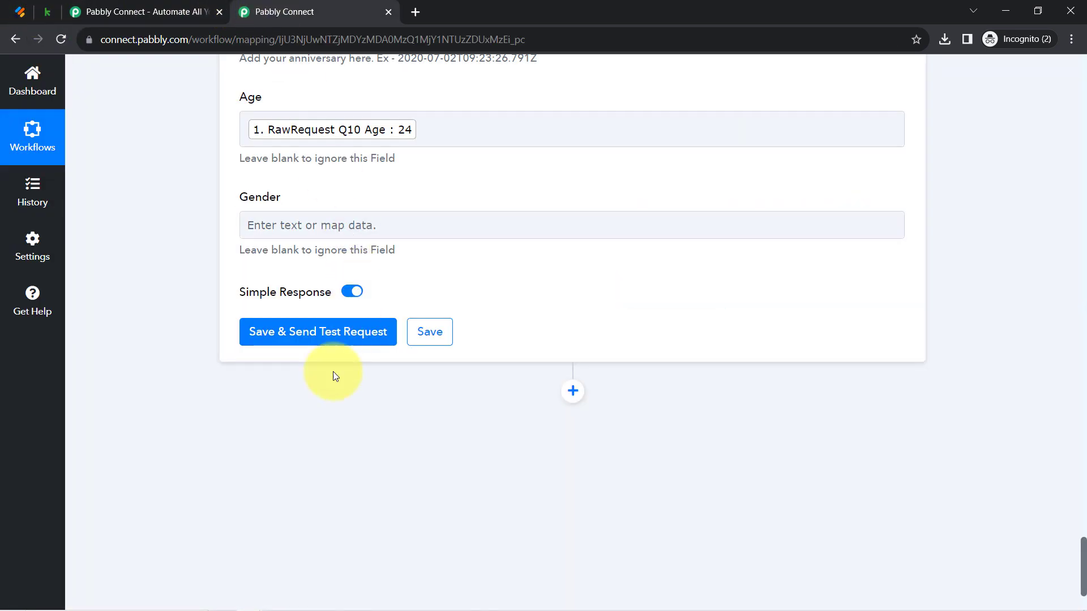
click(286, 340)
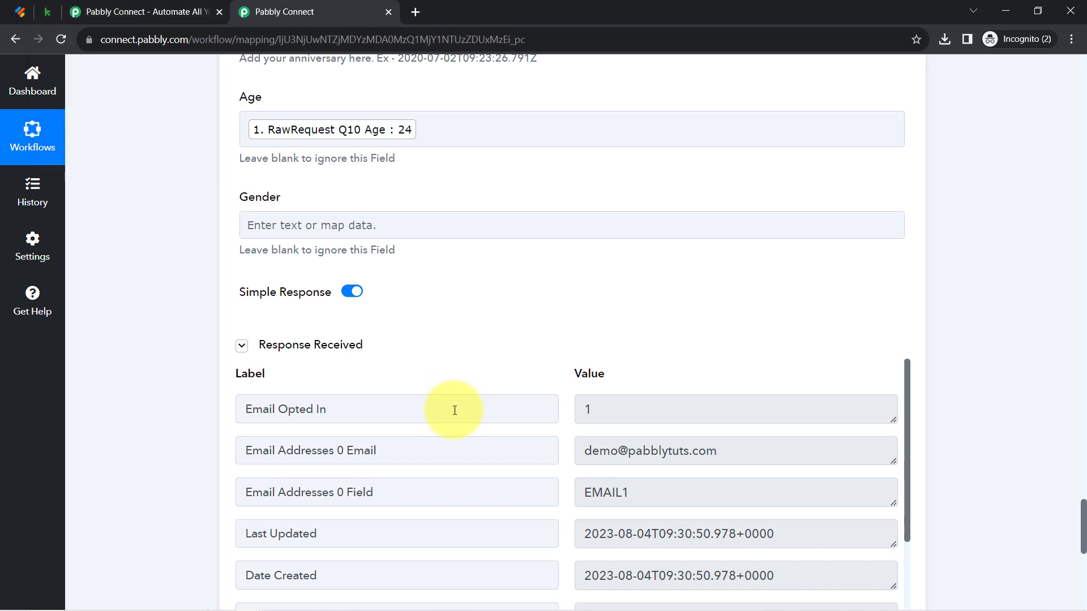
scroll(455, 410, down, 1)
scroll(455, 411, down, 2)
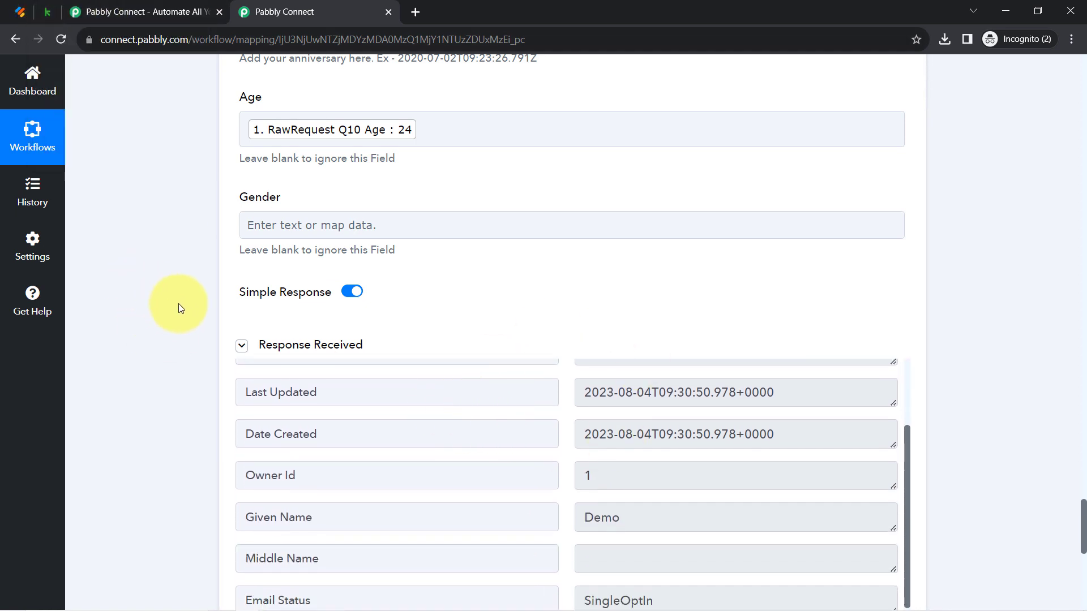
click(242, 350)
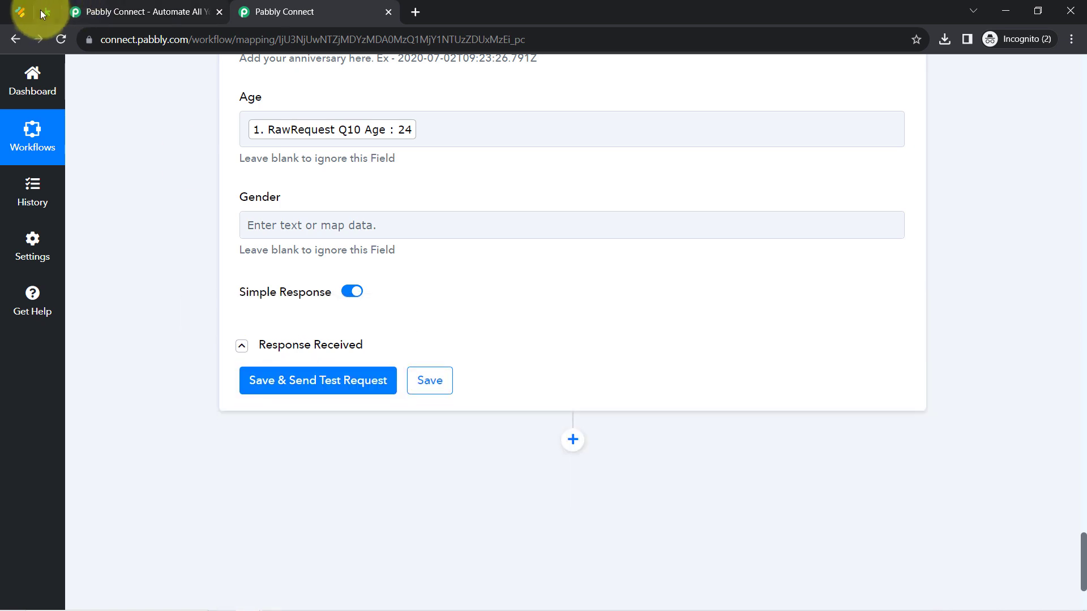
click(38, 9)
click(62, 40)
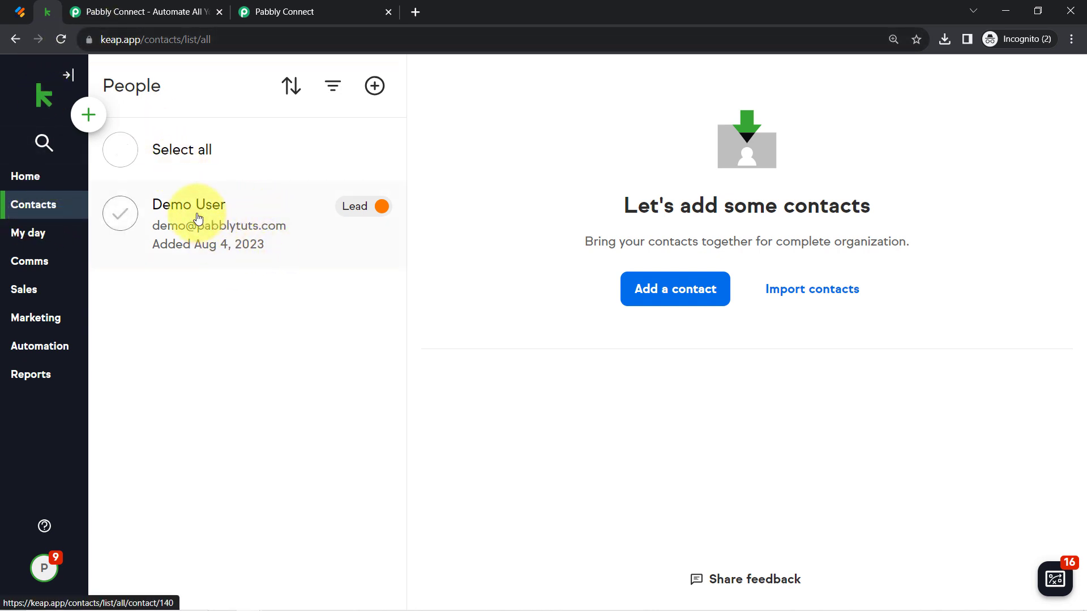
Scroll to the workflow top and collapse the Webhook trigger and Keap Create/Update Contact steps
click(102, 39)
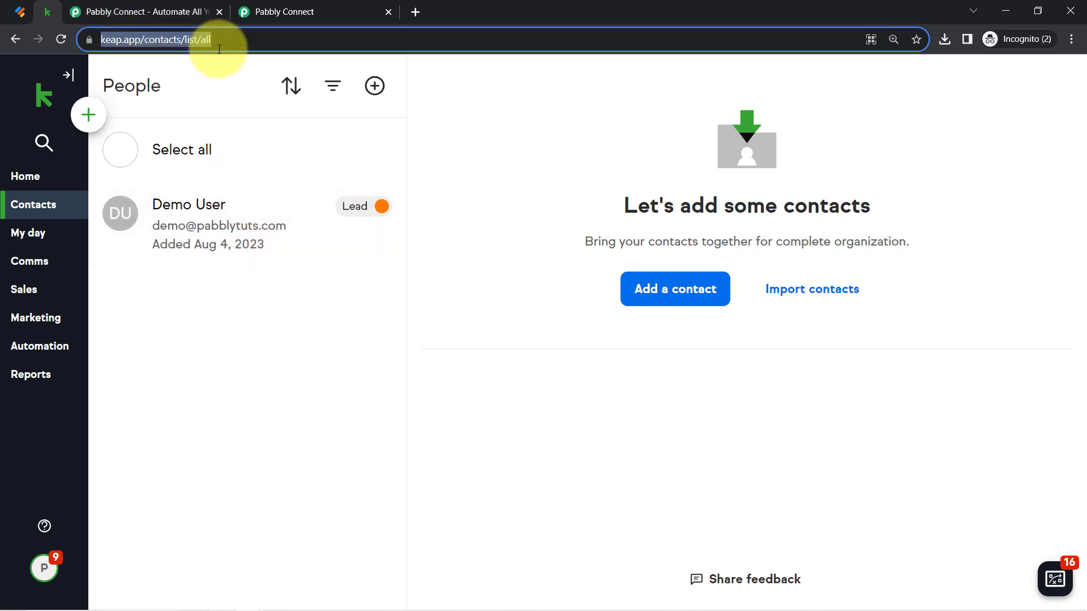
click(274, 12)
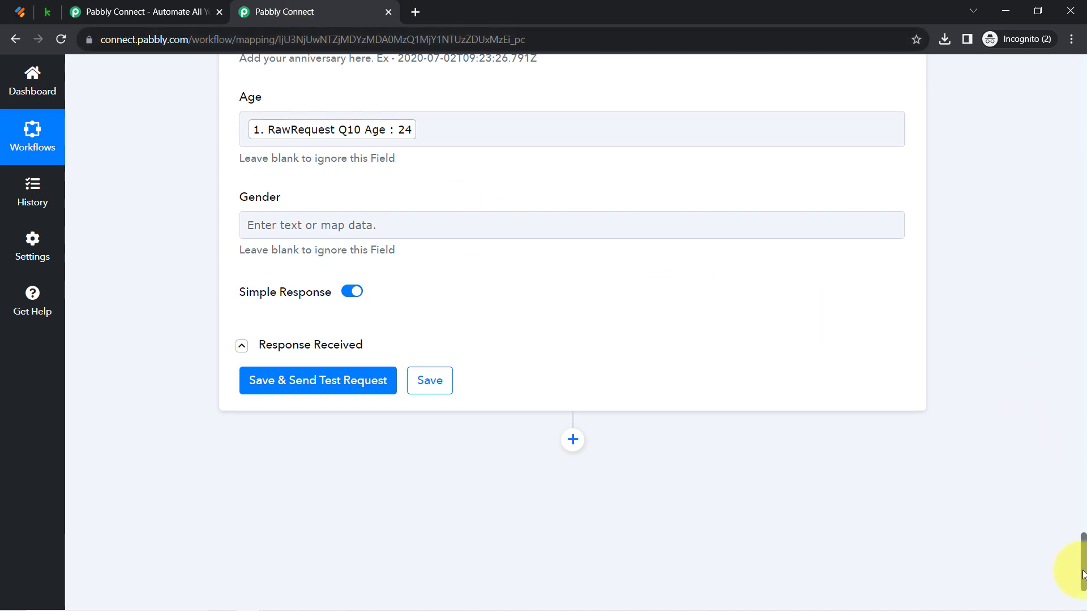
scroll(1070, 397, up, 20)
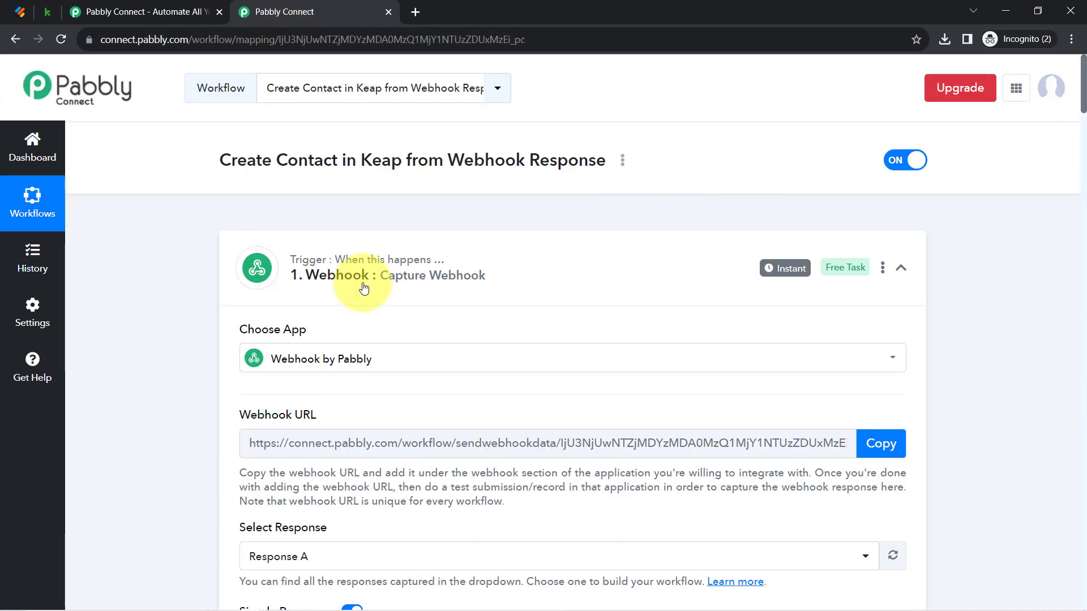
click(362, 286)
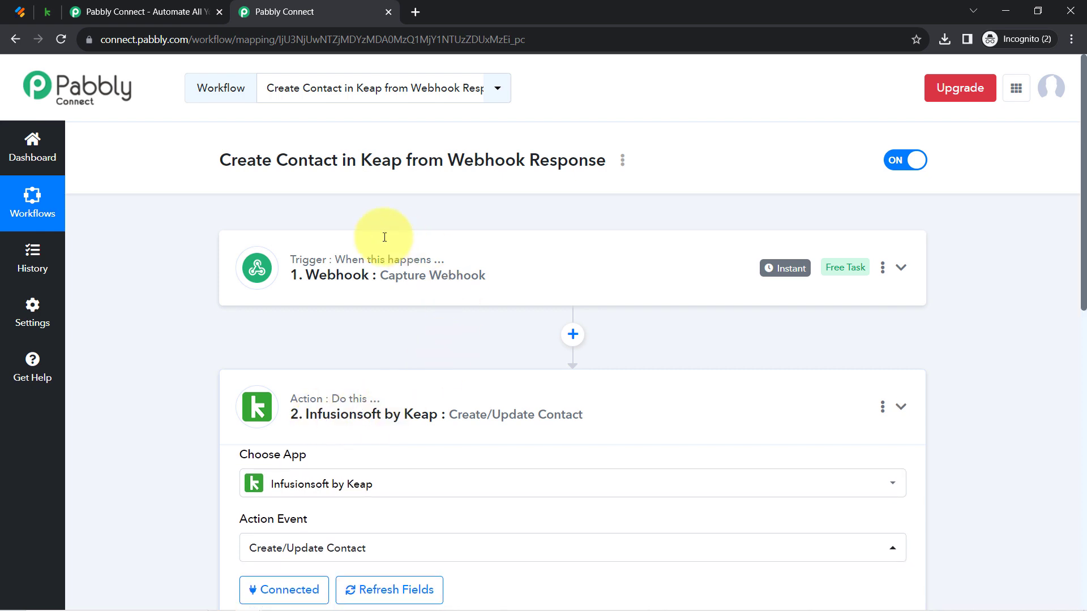
click(12, 10)
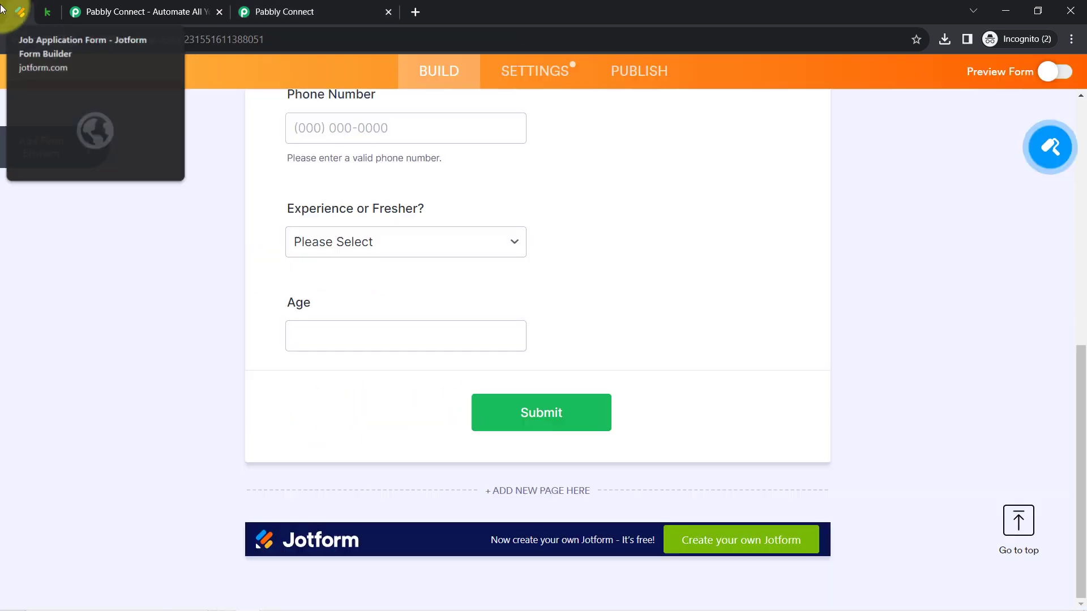
click(334, 11)
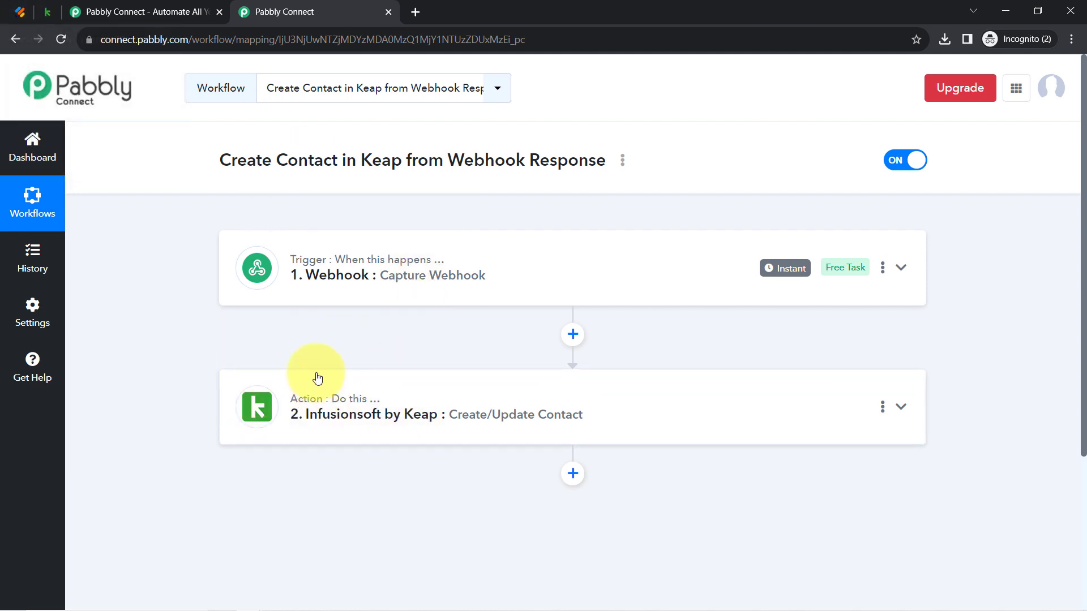
click(47, 12)
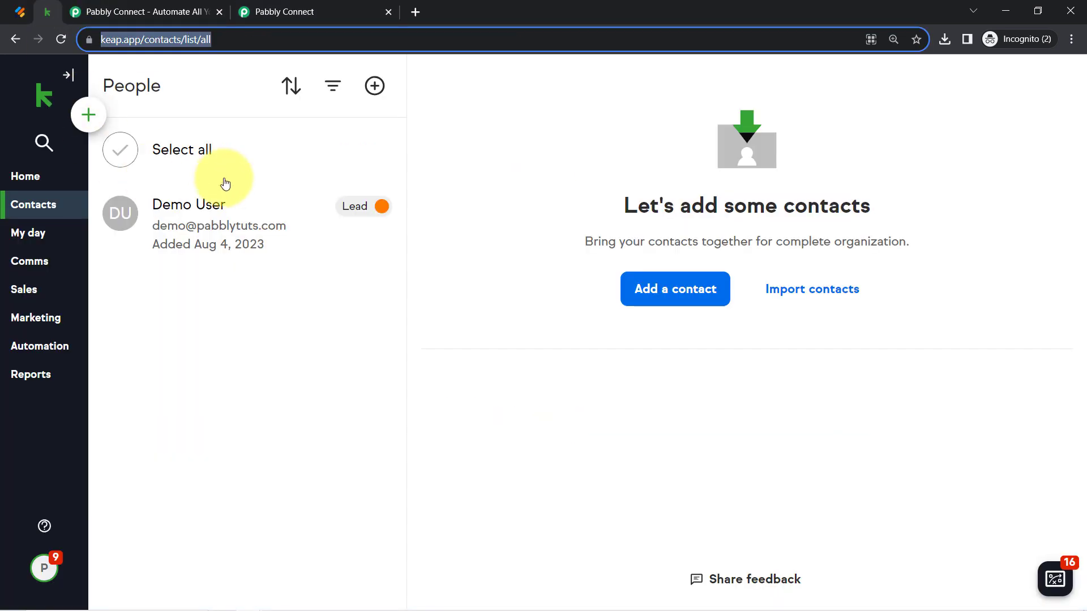
click(184, 212)
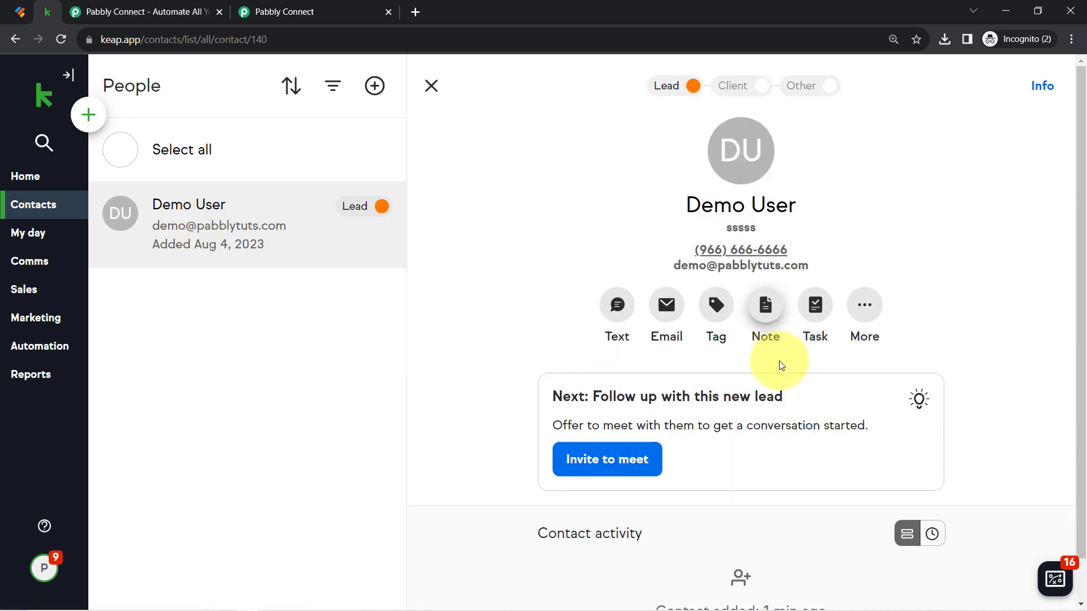
scroll(659, 470, down, 1)
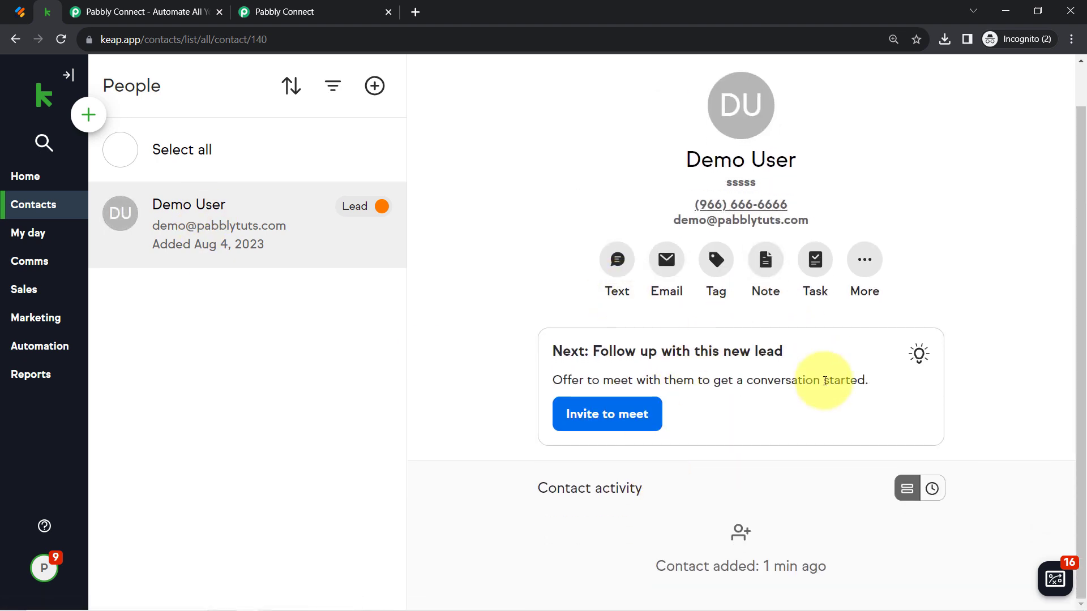
scroll(934, 187, up, 2)
click(1036, 85)
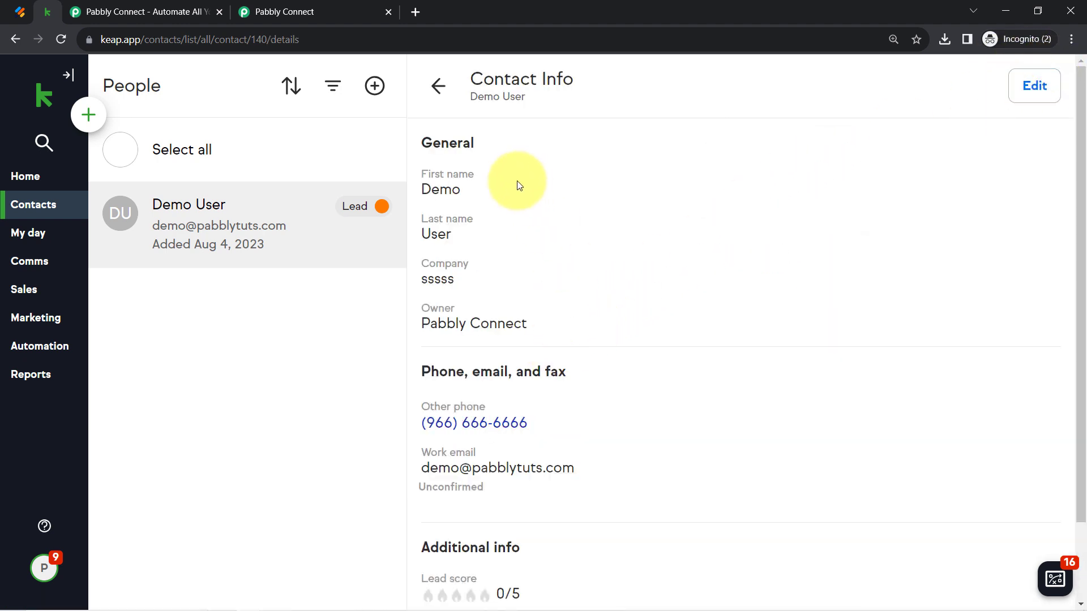
scroll(587, 415, down, 2)
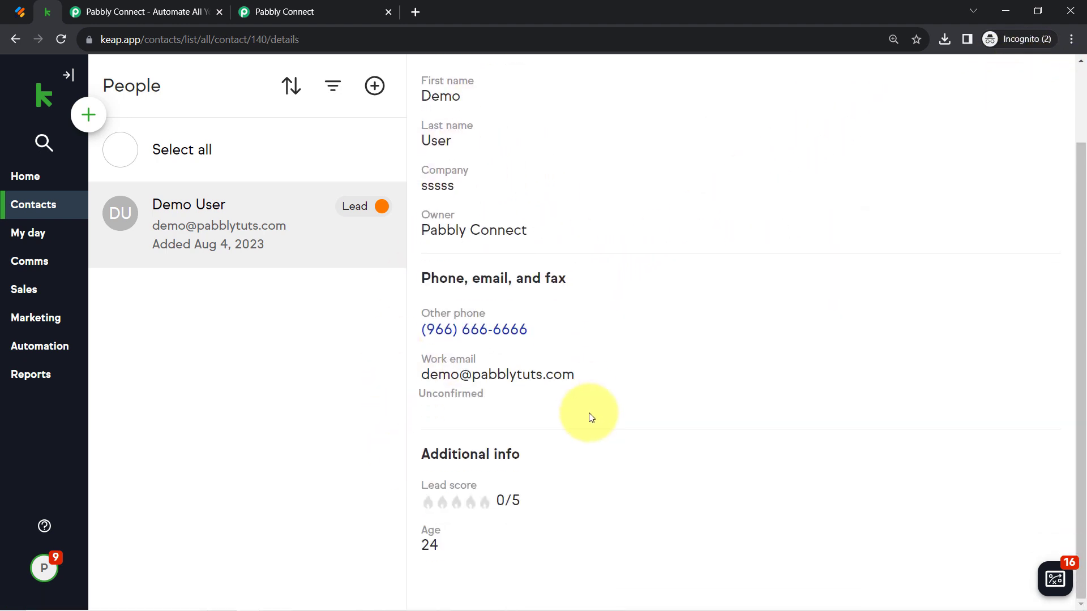
click(256, 7)
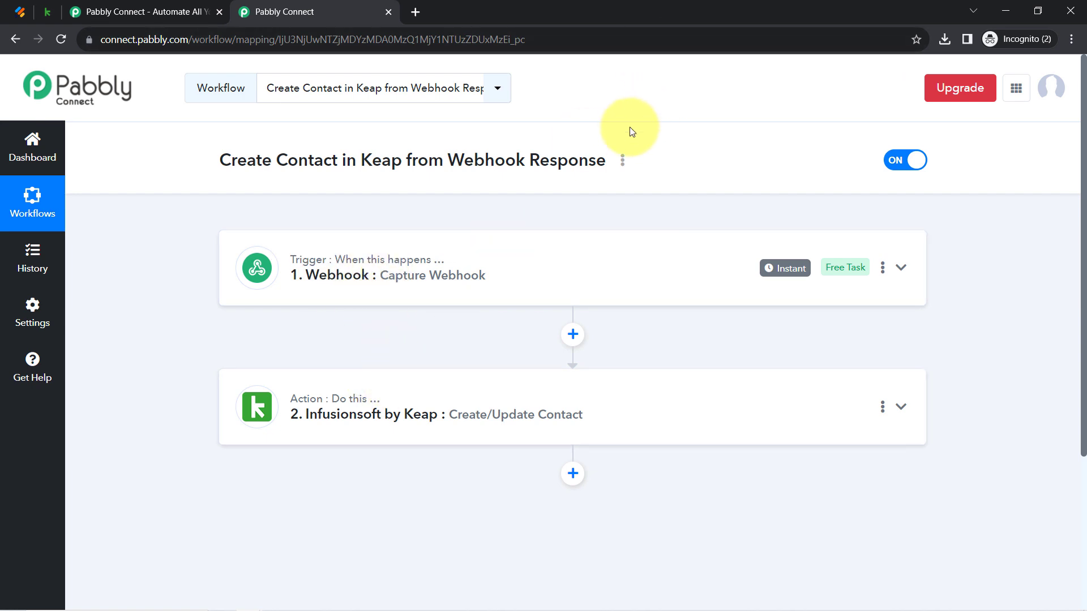
Copy the workflow's share link via the Share option and close the Share Workflow dialog
click(621, 162)
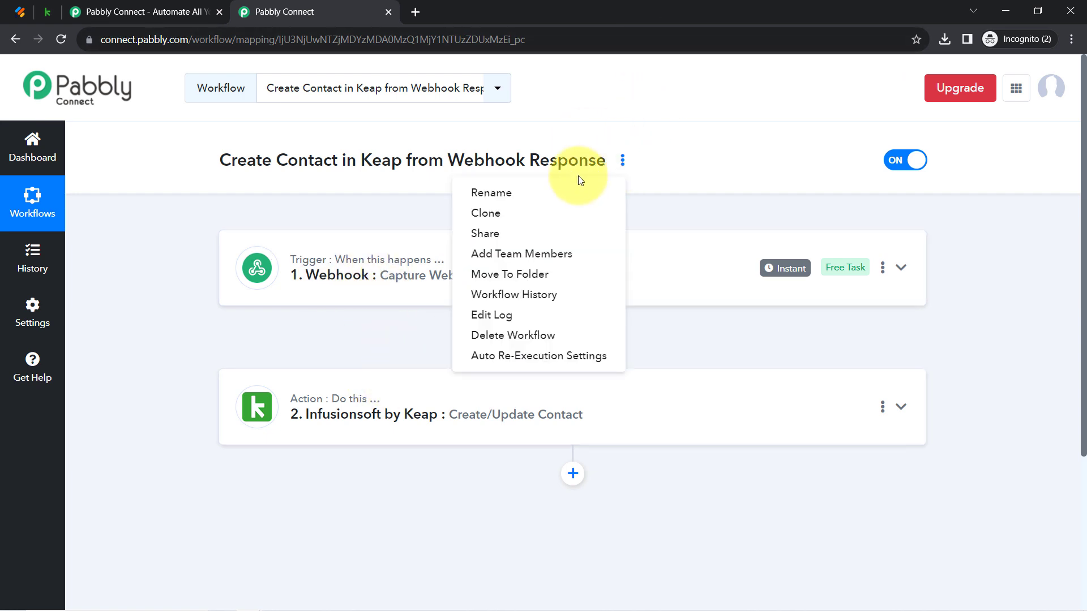
click(490, 233)
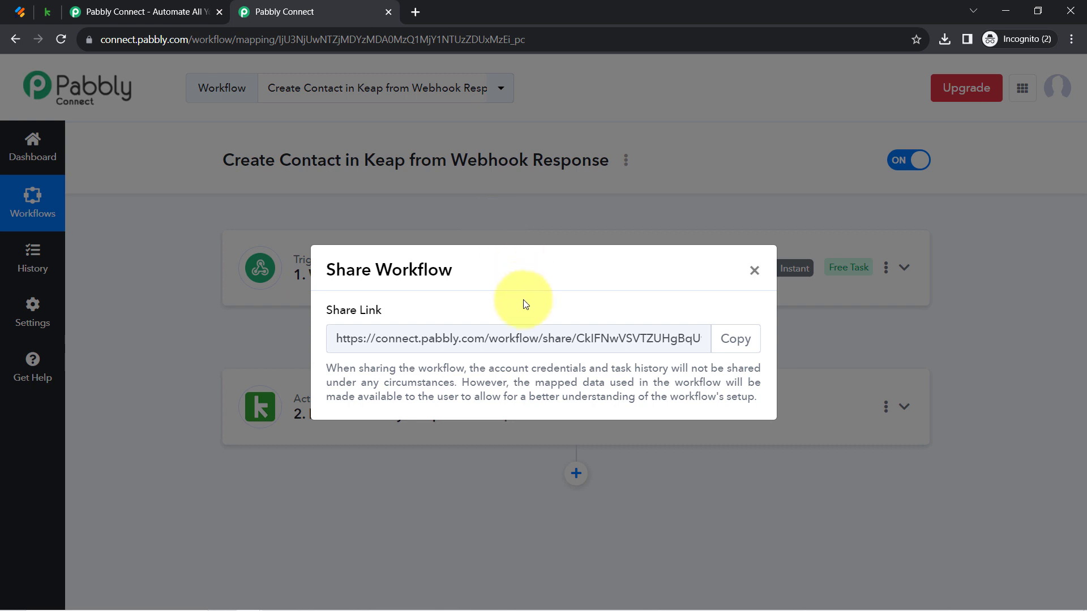
click(735, 339)
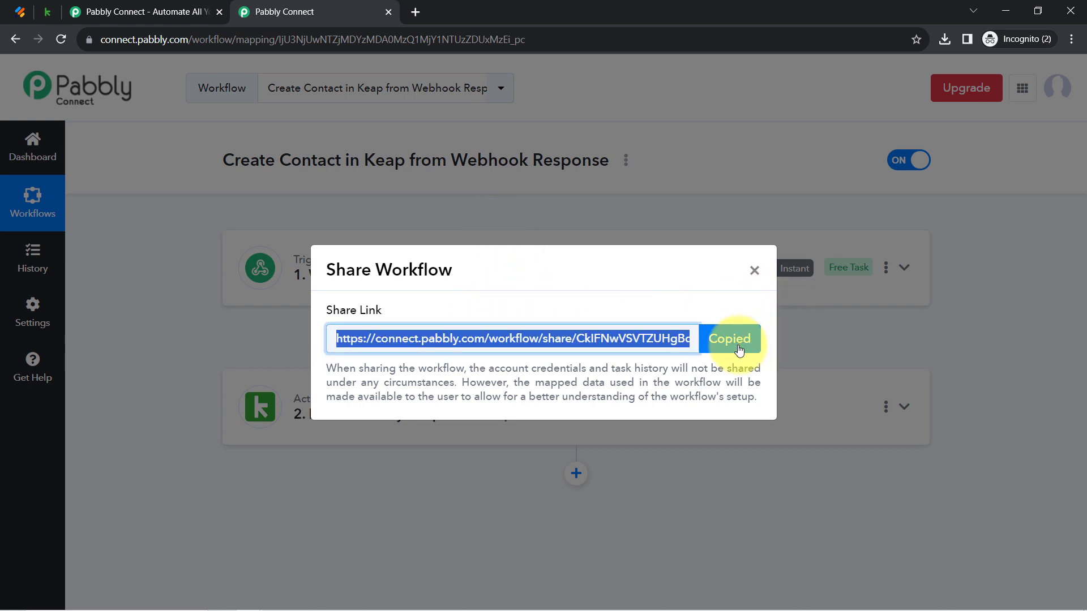
click(752, 271)
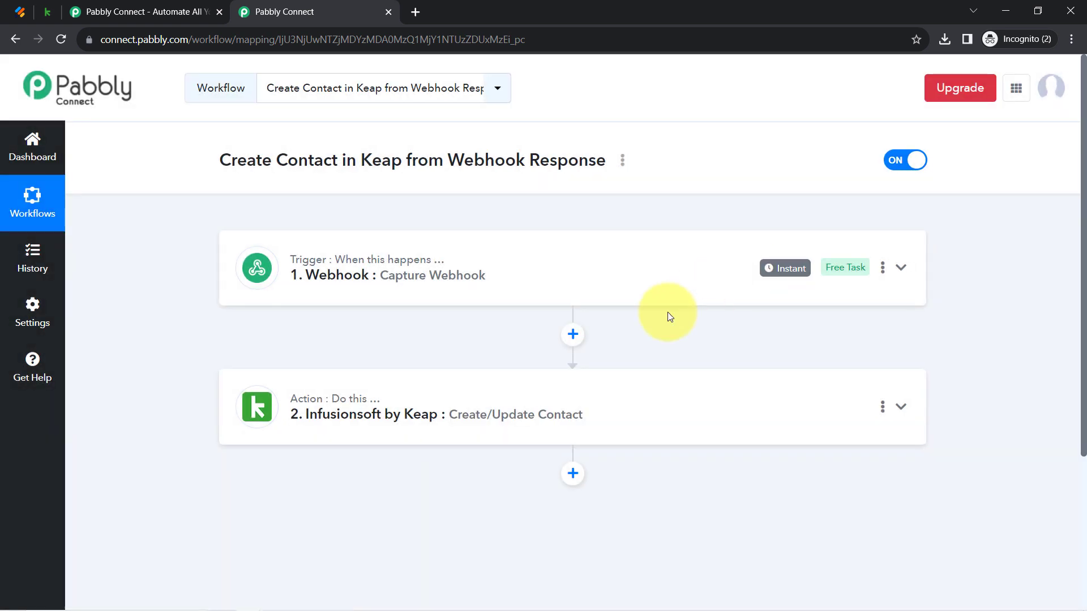